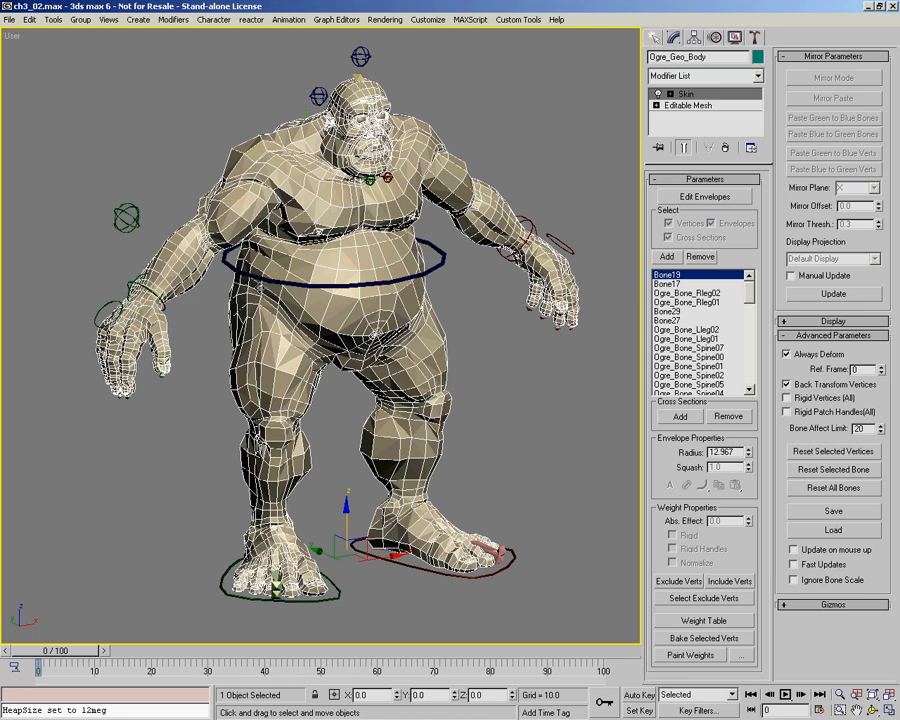
Examine the skin weighting of the right forearm and hand with the Ogre_Bone_Rarm29 envelope selected, and leave envelope editing
{"action": "key", "text": "1"}
{"action": "middle_click_drag", "start_coordinate": [157, 267], "coordinate": [175, 205], "text": "ctrl+alt"}
{"action": "key", "text": "F4"}
{"action": "left_click", "coordinate": [187, 264]}
{"action": "middle_click_drag", "start_coordinate": [187, 264], "coordinate": [508, 436], "text": "alt"}
{"action": "middle_click_drag", "start_coordinate": [156, 276], "coordinate": [269, 273]}
{"action": "middle_click_drag", "start_coordinate": [300, 335], "coordinate": [300, 268], "text": "alt"}
{"action": "middle_click_drag", "start_coordinate": [320, 380], "coordinate": [320, 310], "text": "ctrl+alt"}
{"action": "middle_click_drag", "start_coordinate": [348, 368], "coordinate": [424, 246]}
{"action": "left_click_drag", "start_coordinate": [396, 294], "coordinate": [301, 388]}
{"action": "middle_click_drag", "start_coordinate": [271, 481], "coordinate": [335, 348]}
{"action": "left_click_drag", "start_coordinate": [335, 348], "coordinate": [456, 313]}
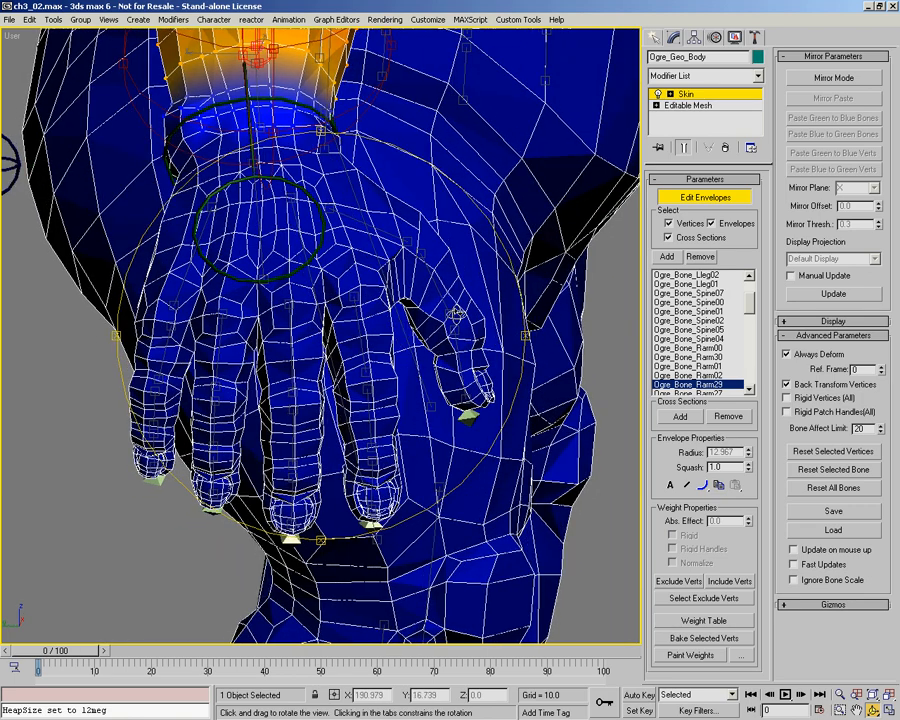
{"action": "left_click_drag", "start_coordinate": [526, 331], "coordinate": [408, 337]}
{"action": "middle_click_drag", "start_coordinate": [342, 301], "coordinate": [321, 416], "text": "ctrl+alt"}
{"action": "middle_click_drag", "start_coordinate": [335, 365], "coordinate": [268, 402]}
{"action": "middle_click_drag", "start_coordinate": [310, 356], "coordinate": [299, 357]}
{"action": "left_click_drag", "start_coordinate": [314, 346], "coordinate": [318, 228]}
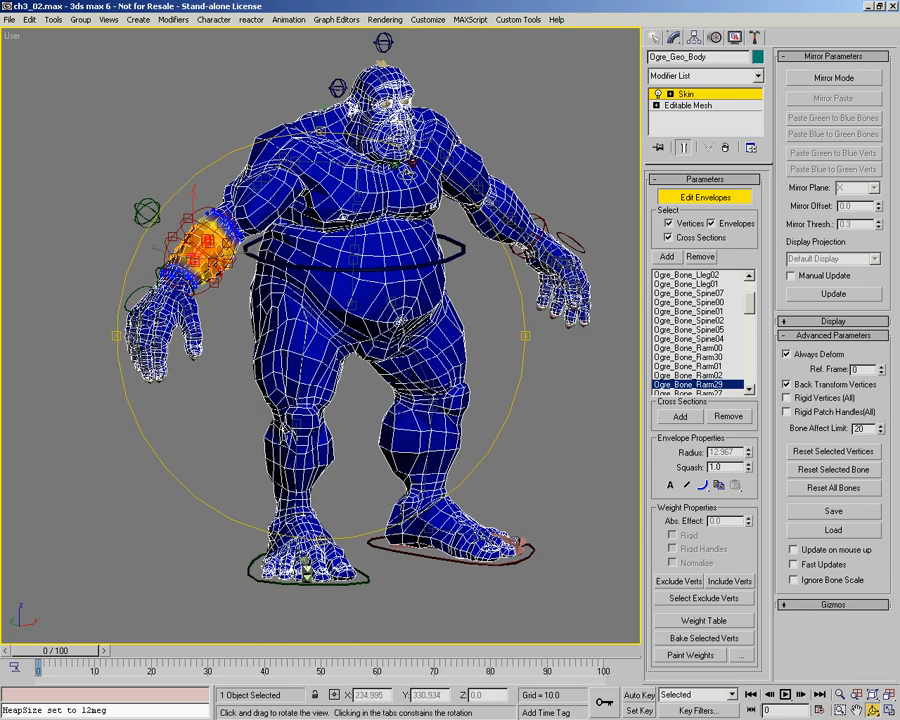
{"action": "middle_click_drag", "start_coordinate": [323, 295], "coordinate": [304, 293], "text": "alt"}
{"action": "key", "text": "ctrl+b"}
Add an Edit Mesh modifier between the Editable Mesh base and Skin, and enter its polygon level
{"action": "left_click", "coordinate": [690, 104]}
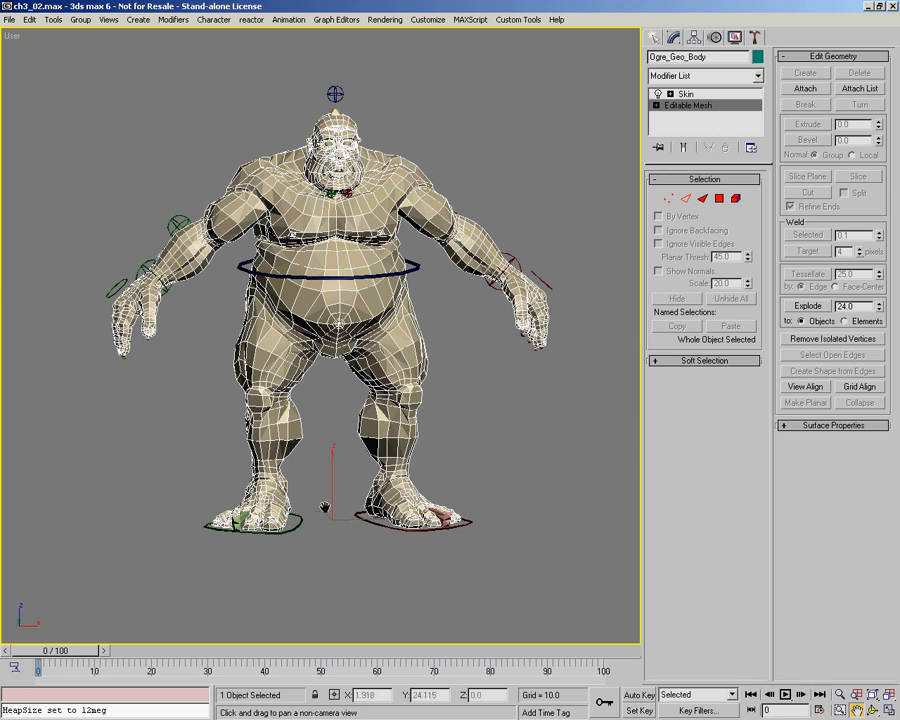
{"action": "right_click", "coordinate": [302, 452]}
{"action": "mouse_move", "coordinate": [340, 431]}
{"action": "mouse_move", "coordinate": [456, 406]}
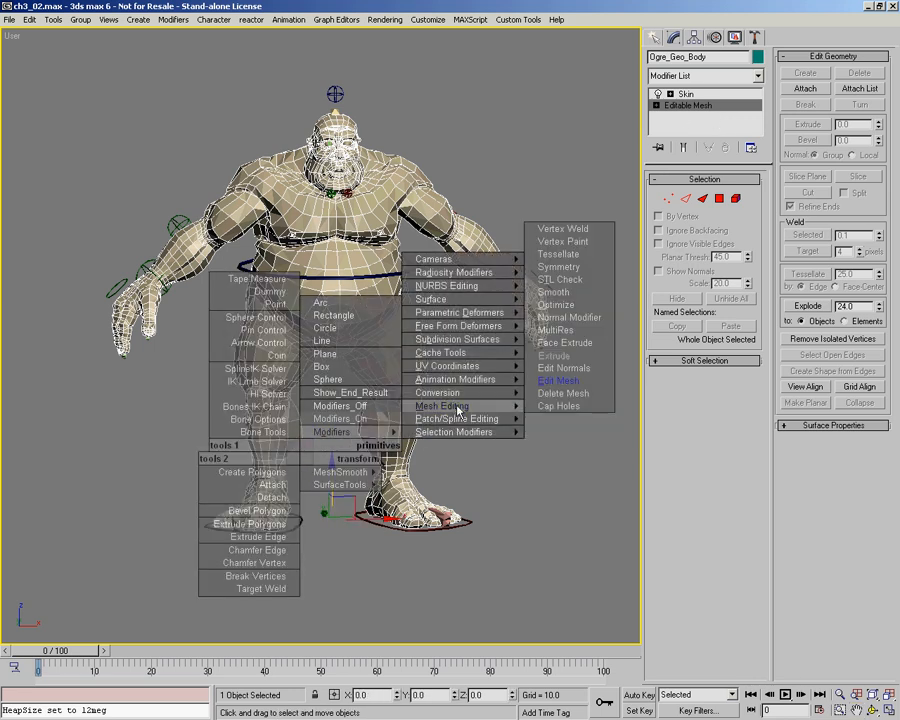
{"action": "left_click", "coordinate": [591, 386]}
{"action": "key", "text": "4"}
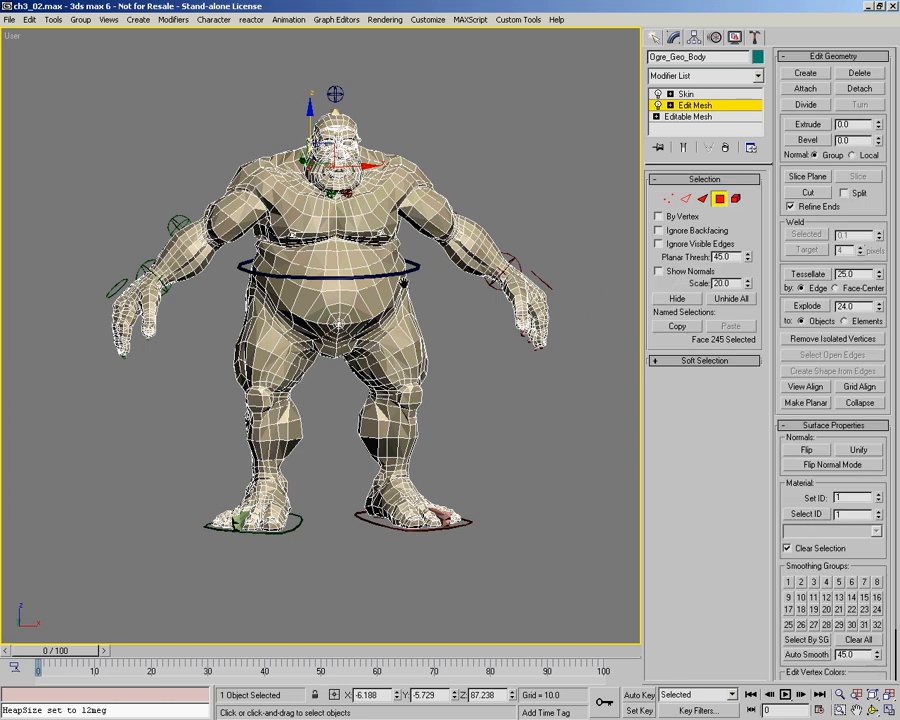
Lasso-select all of the ogre's body polygons except the right arm and shoulder, and hide them
{"action": "middle_click_drag", "start_coordinate": [403, 284], "coordinate": [371, 279]}
{"action": "key", "text": "ctrl+r"}
{"action": "left_click_drag", "start_coordinate": [335, 280], "coordinate": [318, 293]}
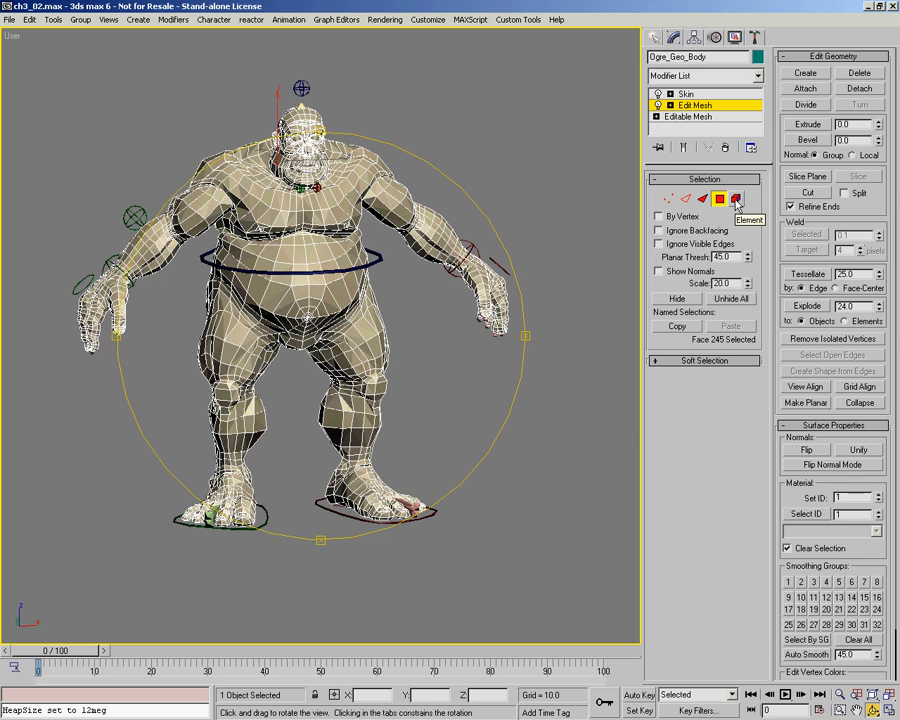
{"action": "middle_click_drag", "start_coordinate": [355, 298], "coordinate": [373, 307]}
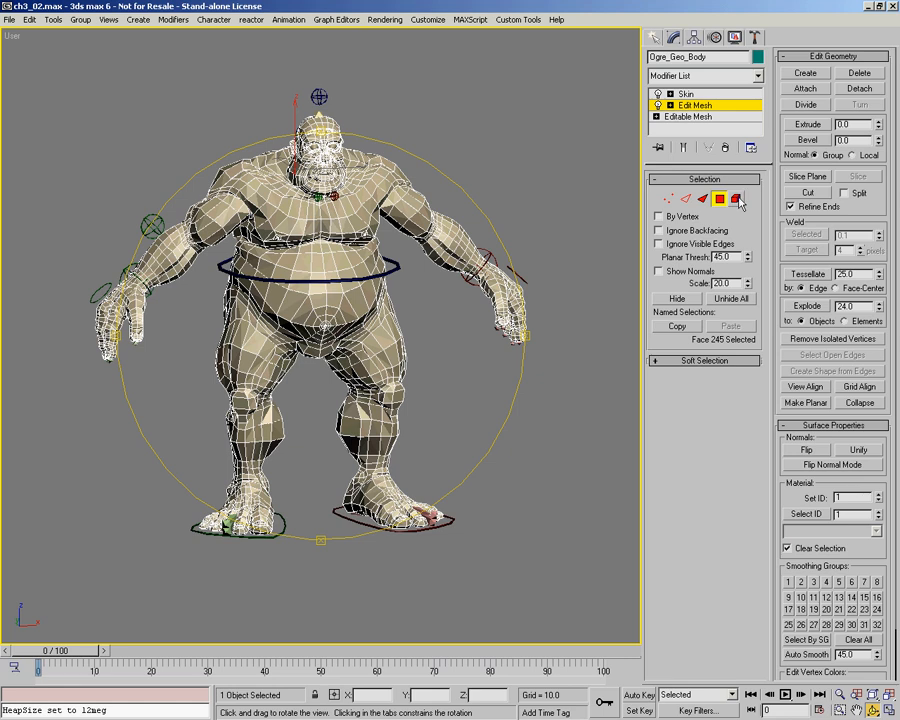
{"action": "right_click", "coordinate": [561, 218]}
{"action": "mouse_move", "coordinate": [575, 293]}
{"action": "left_mouse_down"}
{"action": "mouse_move", "coordinate": [402, 117]}
{"action": "mouse_move", "coordinate": [295, 97]}
{"action": "left_mouse_up"}
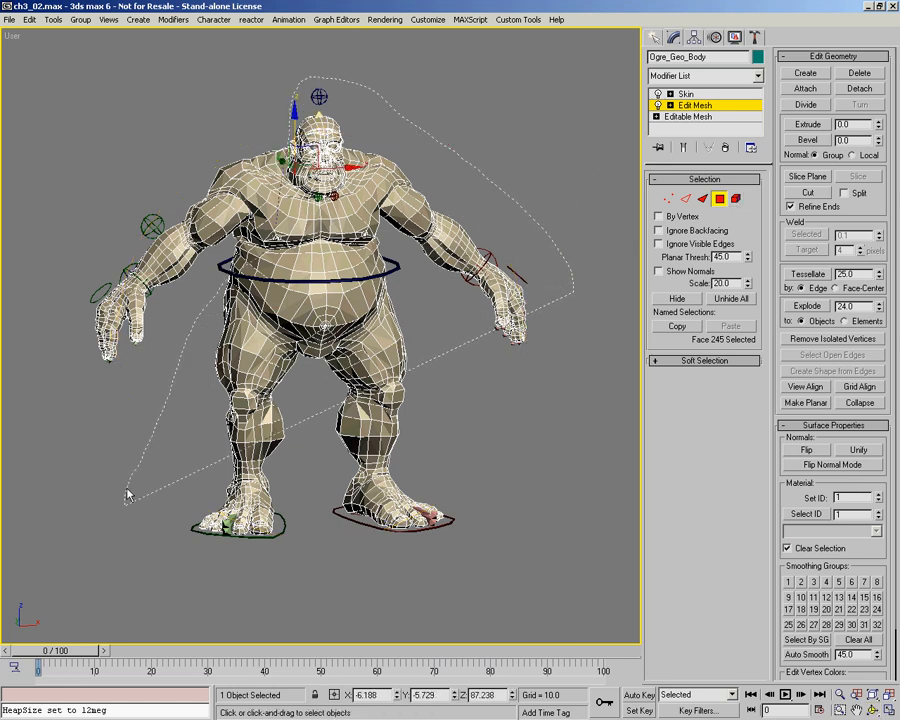
{"action": "left_click_drag", "start_coordinate": [563, 553], "coordinate": [583, 422]}
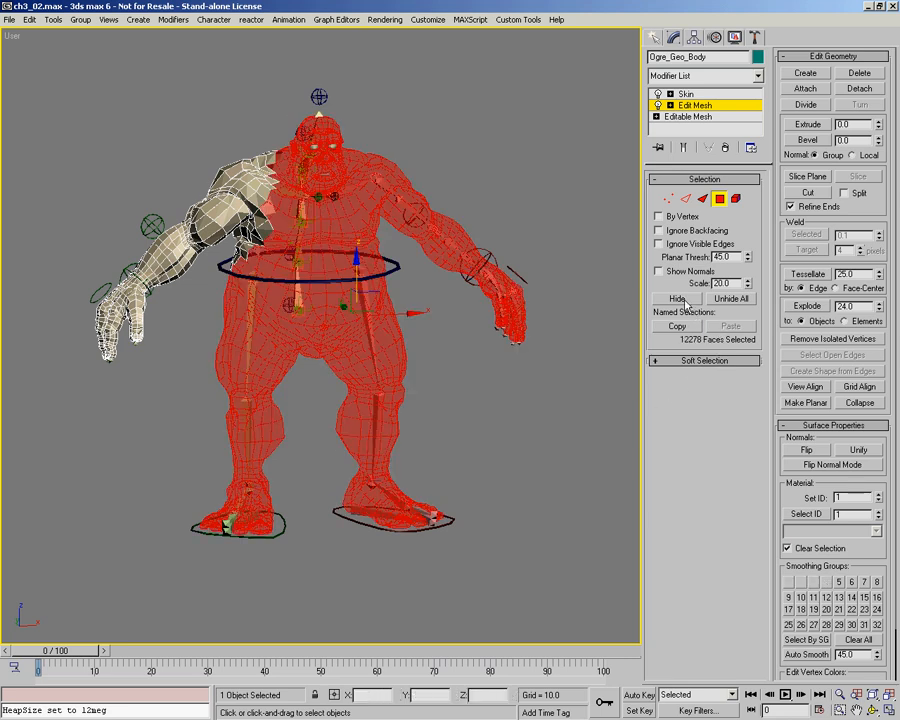
{"action": "left_click", "coordinate": [684, 301]}
Hide the leftover torso polygons beside the isolated right arm and turn off the edged-faces display
{"action": "middle_click_drag", "start_coordinate": [324, 308], "coordinate": [505, 284], "text": "alt"}
{"action": "middle_click_drag", "start_coordinate": [231, 287], "coordinate": [205, 130], "text": "ctrl+alt"}
{"action": "middle_click_drag", "start_coordinate": [205, 130], "coordinate": [388, 259]}
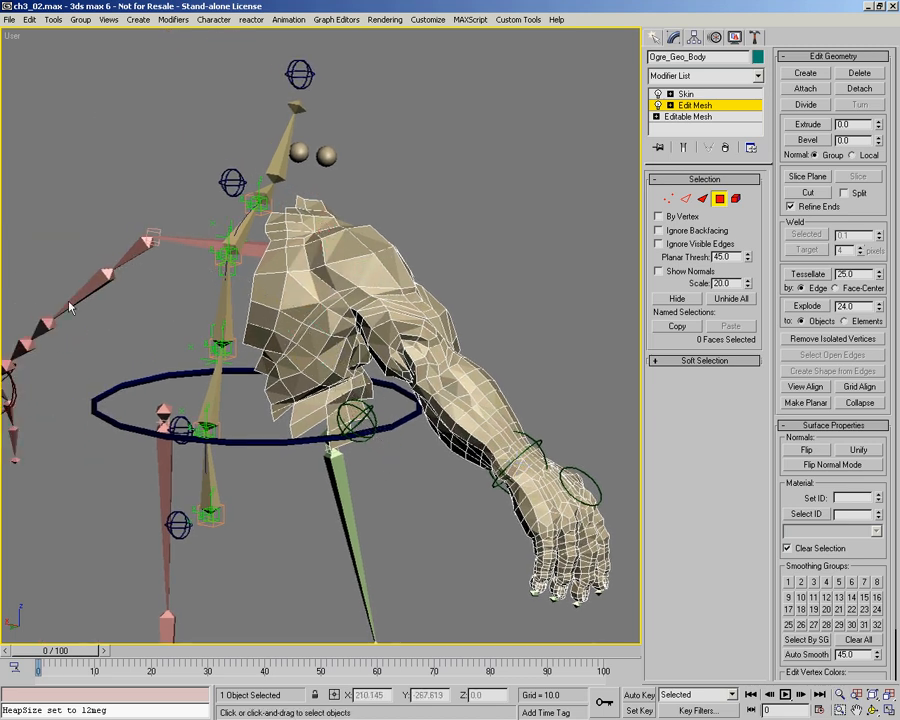
{"action": "left_click_drag", "start_coordinate": [70, 308], "coordinate": [332, 391]}
{"action": "left_click", "coordinate": [674, 300]}
{"action": "middle_click_drag", "start_coordinate": [287, 380], "coordinate": [229, 415]}
{"action": "left_click", "coordinate": [255, 308]}
{"action": "left_click", "coordinate": [676, 298]}
{"action": "key", "text": "F4"}
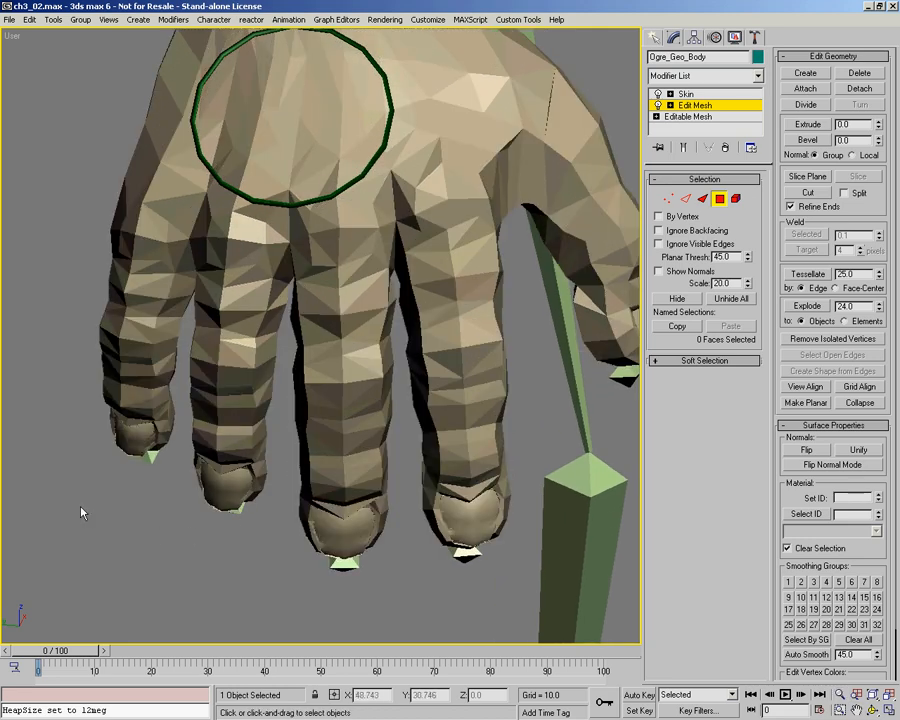
Hide the polygons of the right hand's little, ring and middle fingers, including the leftover faces at their bases
{"action": "left_click_drag", "start_coordinate": [395, 375], "coordinate": [395, 292]}
{"action": "left_click_drag", "start_coordinate": [45, 195], "coordinate": [46, 198]}
{"action": "left_click", "coordinate": [682, 300]}
{"action": "middle_click_drag", "start_coordinate": [350, 280], "coordinate": [372, 241], "text": "alt"}
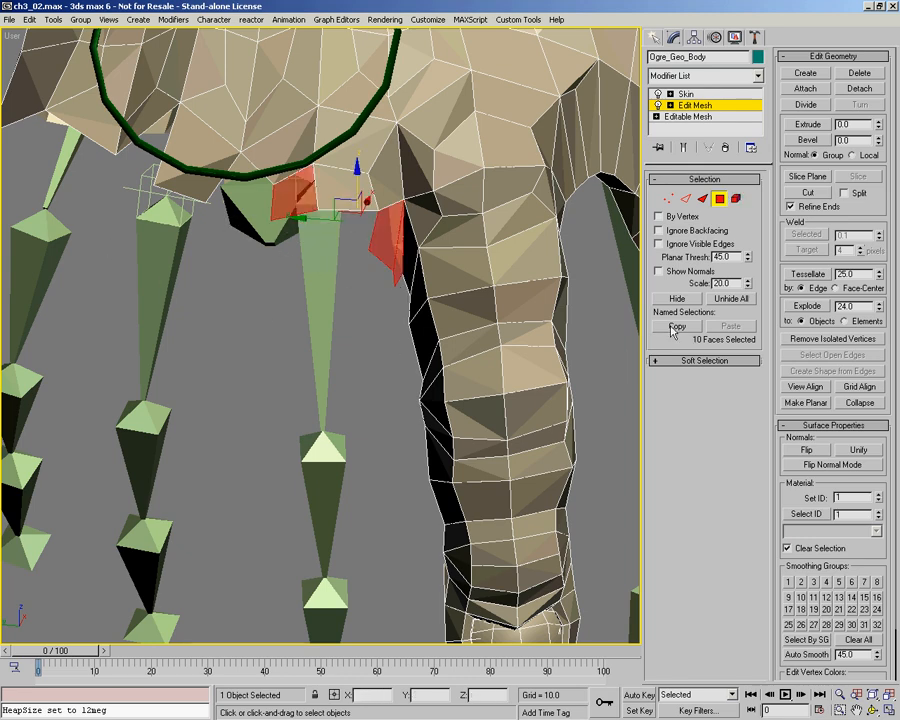
{"action": "left_click", "coordinate": [681, 300]}
Leave polygon editing, go back to the Skin modifier and examine the isolated arm
{"action": "scroll", "coordinate": [315, 279], "scroll_direction": "down", "scroll_amount": 2}
{"action": "middle_click_drag", "start_coordinate": [315, 311], "coordinate": [379, 238]}
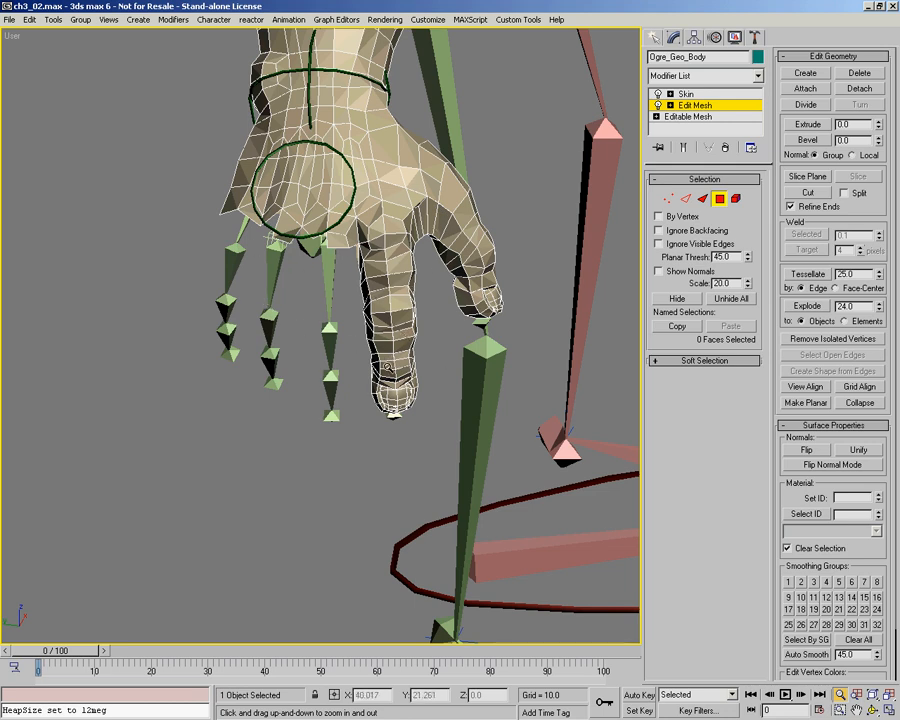
{"action": "middle_click_drag", "start_coordinate": [388, 367], "coordinate": [352, 374]}
{"action": "scroll", "coordinate": [222, 257], "scroll_direction": "down", "scroll_amount": 5}
{"action": "middle_click_drag", "start_coordinate": [222, 257], "coordinate": [246, 330]}
{"action": "middle_click_drag", "start_coordinate": [246, 330], "coordinate": [239, 228], "text": "alt"}
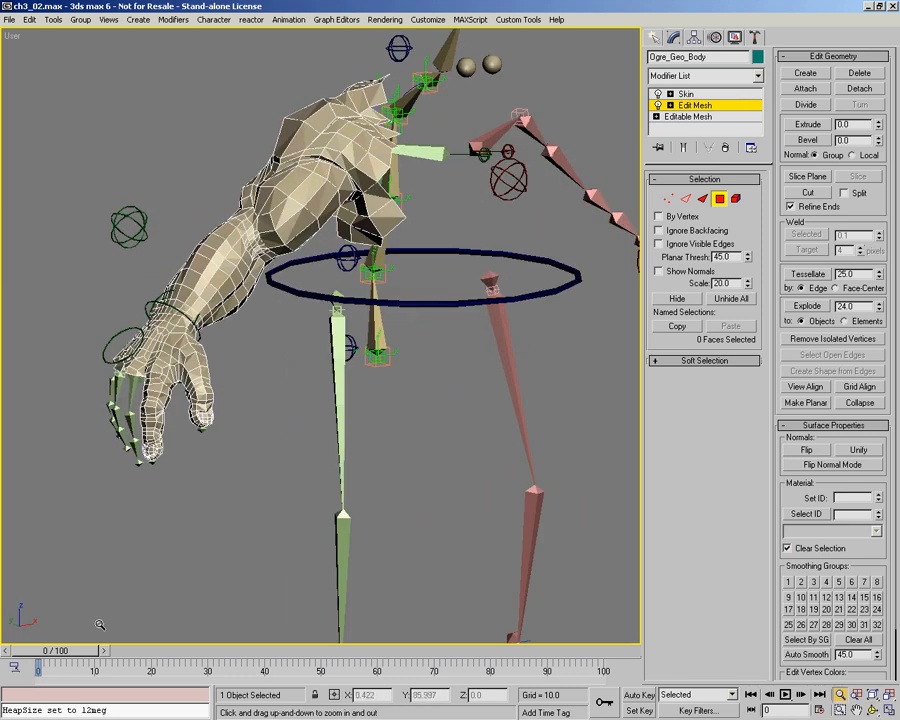
{"action": "left_click", "coordinate": [720, 204]}
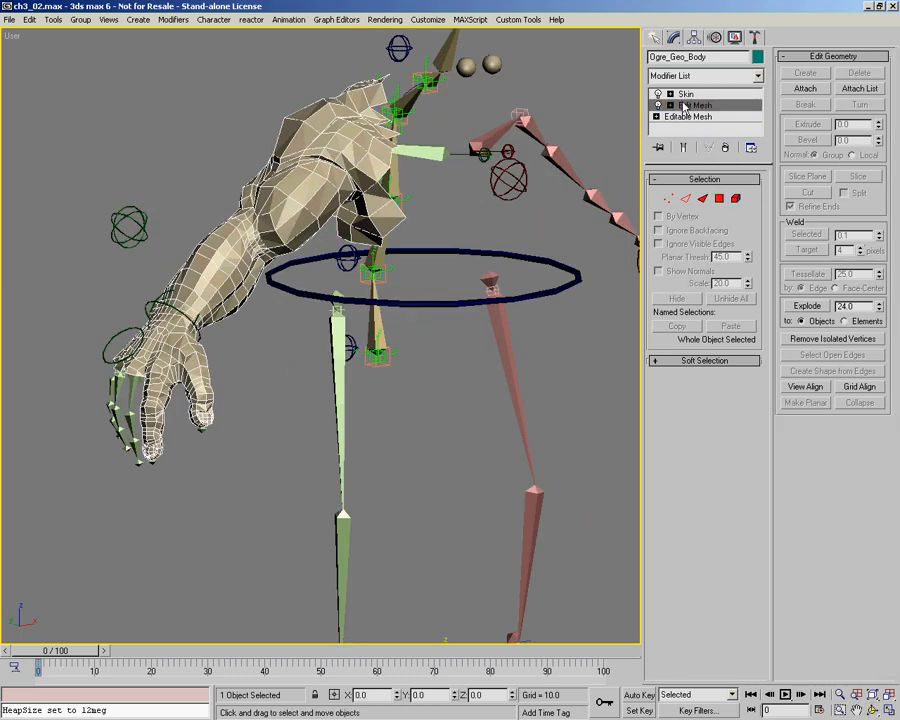
{"action": "left_click", "coordinate": [685, 95]}
{"action": "middle_click_drag", "start_coordinate": [213, 313], "coordinate": [233, 298]}
{"action": "middle_click_drag", "start_coordinate": [233, 298], "coordinate": [267, 303], "text": "alt"}
{"action": "middle_click_drag", "start_coordinate": [267, 303], "coordinate": [260, 379]}
{"action": "left_click_drag", "start_coordinate": [62, 649], "coordinate": [38, 662]}
{"action": "key", "text": "alt+z"}
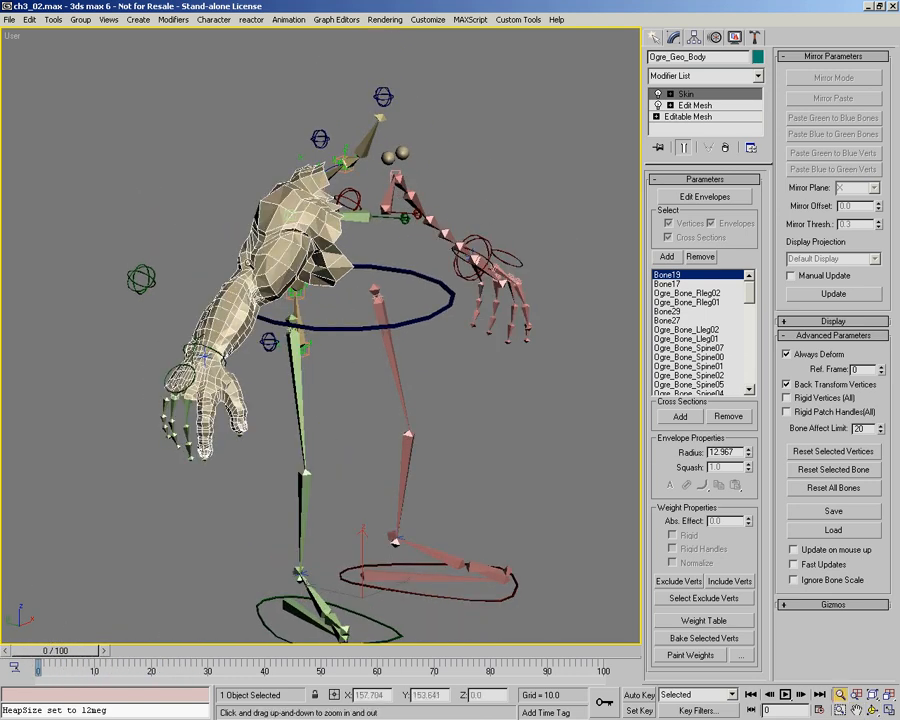
{"action": "left_click_drag", "start_coordinate": [250, 278], "coordinate": [252, 218]}
Enter the Edit Mesh modifier's element level, select the arm element and try moving it
{"action": "left_click", "coordinate": [707, 106]}
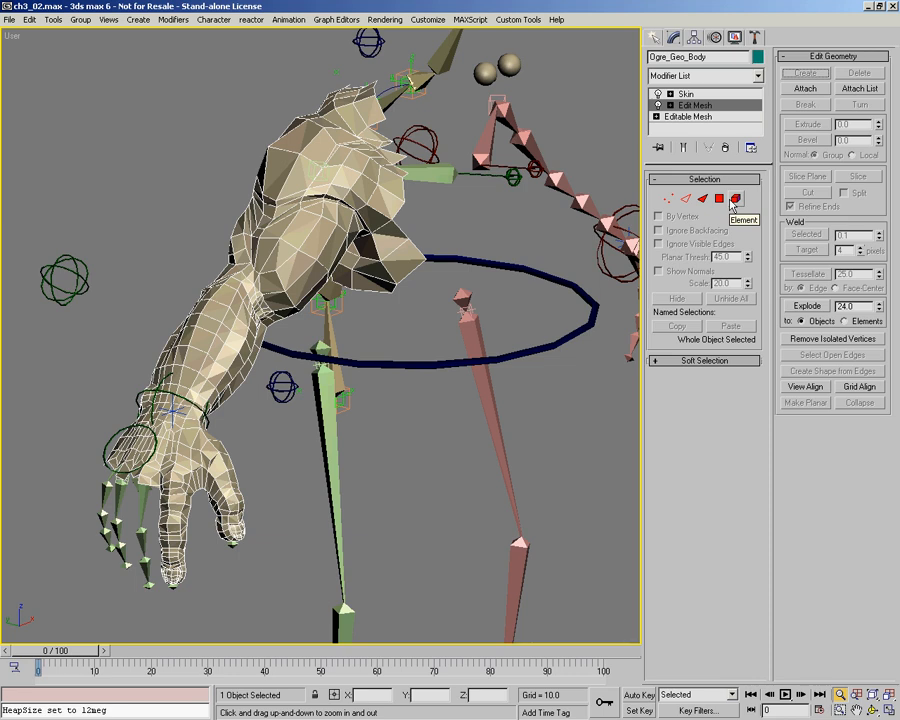
{"action": "left_click", "coordinate": [736, 199]}
{"action": "left_click", "coordinate": [285, 231]}
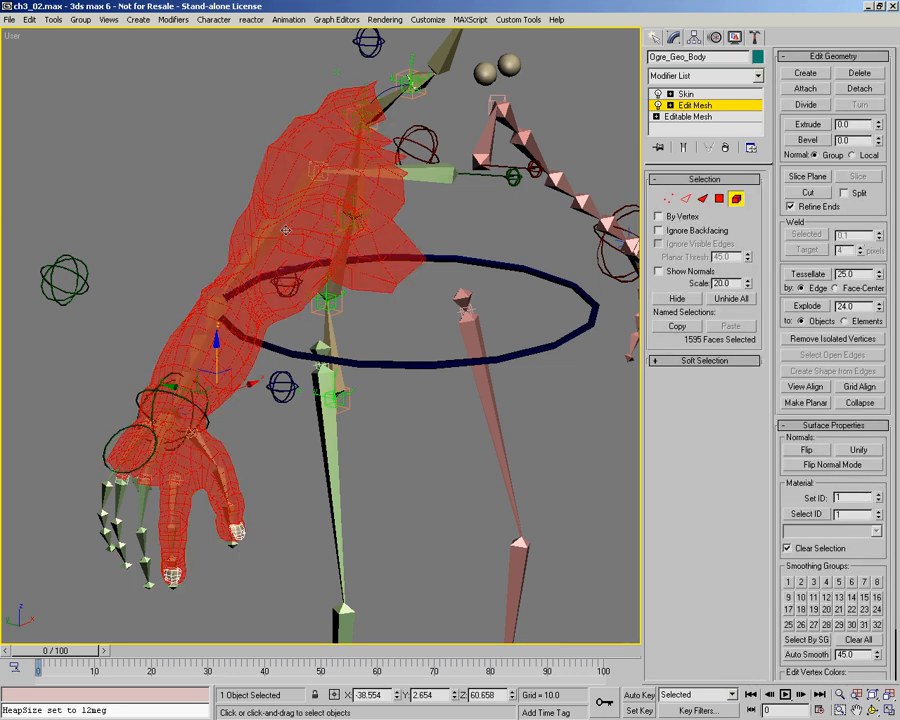
{"action": "mouse_move", "coordinate": [300, 241]}
{"action": "left_mouse_down"}
{"action": "mouse_move", "coordinate": [303, 343]}
{"action": "mouse_move", "coordinate": [305, 245]}
{"action": "left_mouse_up"}
{"action": "right_click", "coordinate": [305, 245]}
Select the thumb and index fingernail elements together
{"action": "scroll", "coordinate": [362, 398], "scroll_direction": "up", "scroll_amount": 6}
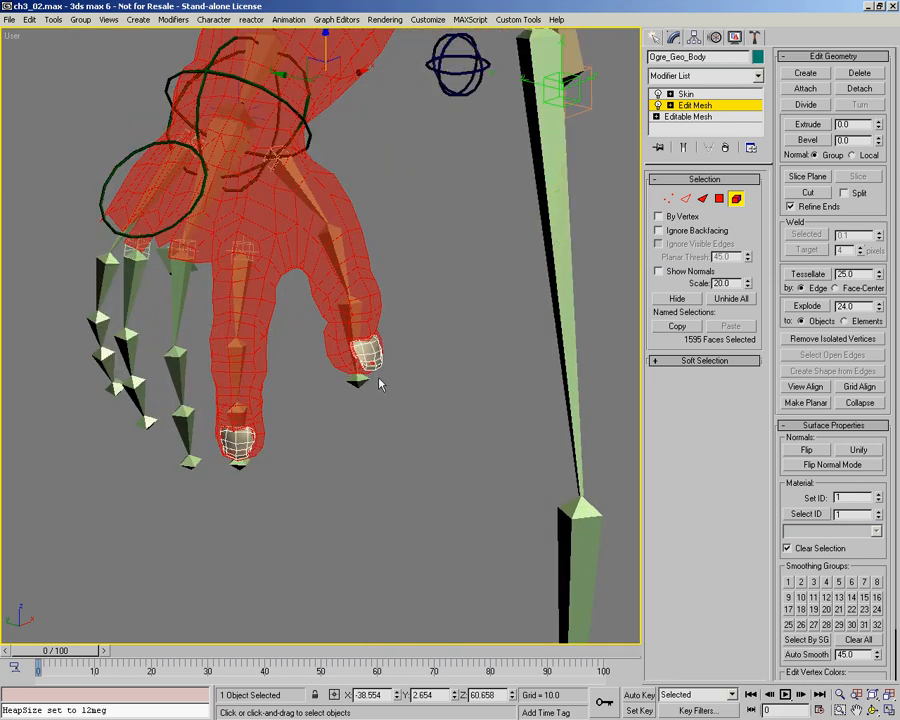
{"action": "left_click", "coordinate": [418, 363]}
{"action": "left_click", "coordinate": [368, 352]}
{"action": "left_click_drag", "start_coordinate": [372, 322], "coordinate": [382, 577]}
{"action": "right_click", "coordinate": [383, 580]}
{"action": "middle_click_drag", "start_coordinate": [379, 424], "coordinate": [365, 432]}
{"action": "scroll", "coordinate": [365, 432], "scroll_direction": "up", "scroll_amount": 8}
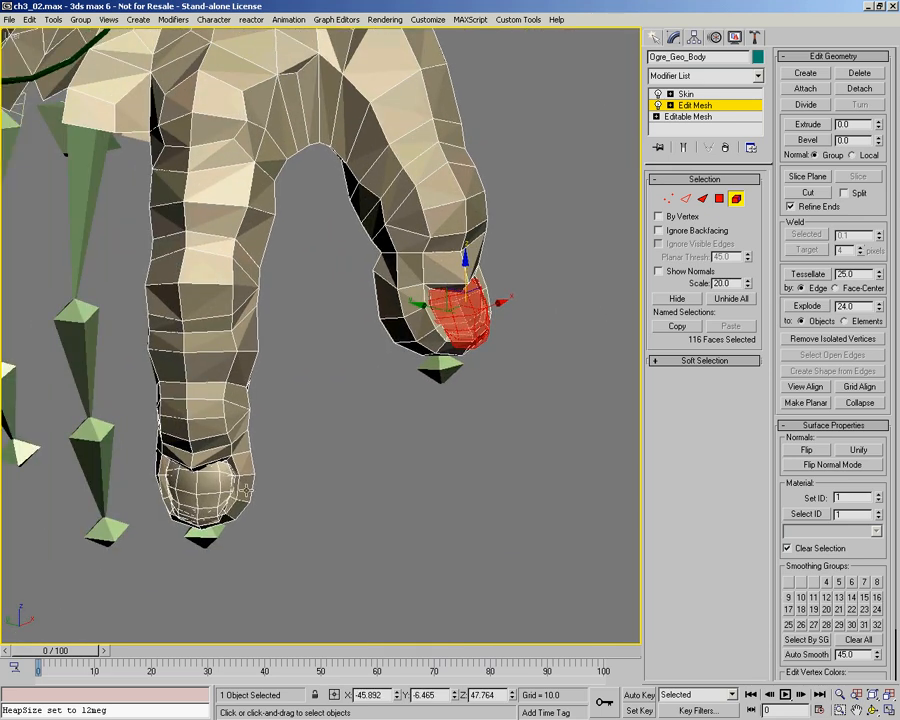
{"action": "middle_click_drag", "start_coordinate": [430, 508], "coordinate": [434, 420]}
{"action": "left_click", "coordinate": [217, 409], "text": "ctrl"}
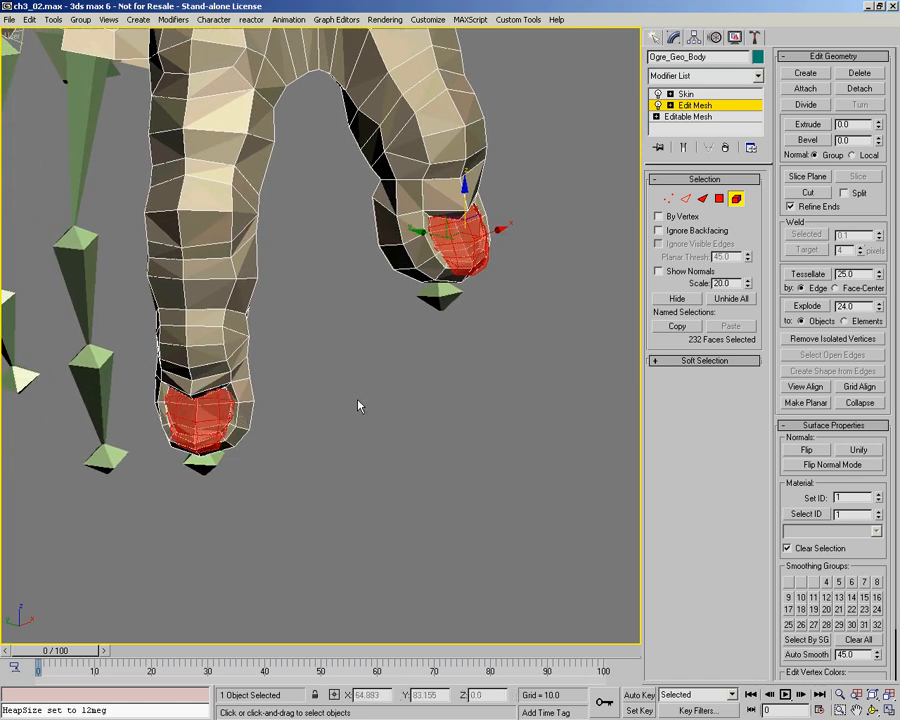
Move the two selected fingernails down below the fingertips and hide them
{"action": "left_click_drag", "start_coordinate": [465, 205], "coordinate": [440, 444]}
{"action": "middle_click_drag", "start_coordinate": [440, 444], "coordinate": [293, 337]}
{"action": "scroll", "coordinate": [440, 318], "scroll_direction": "down", "scroll_amount": 2}
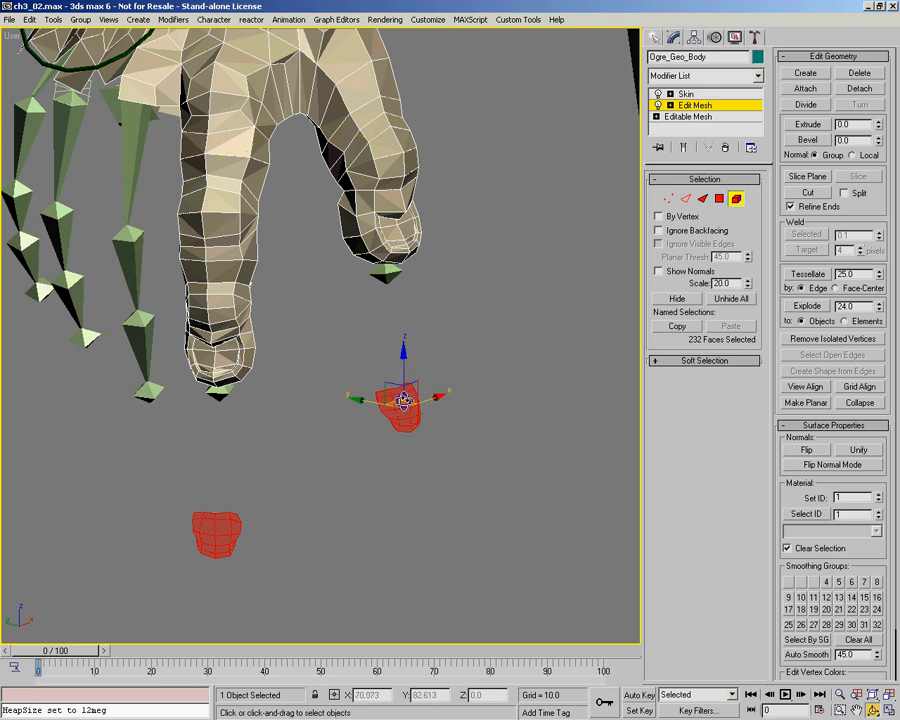
{"action": "left_click_drag", "start_coordinate": [405, 368], "coordinate": [405, 408]}
{"action": "middle_click_drag", "start_coordinate": [298, 408], "coordinate": [360, 350], "text": "alt"}
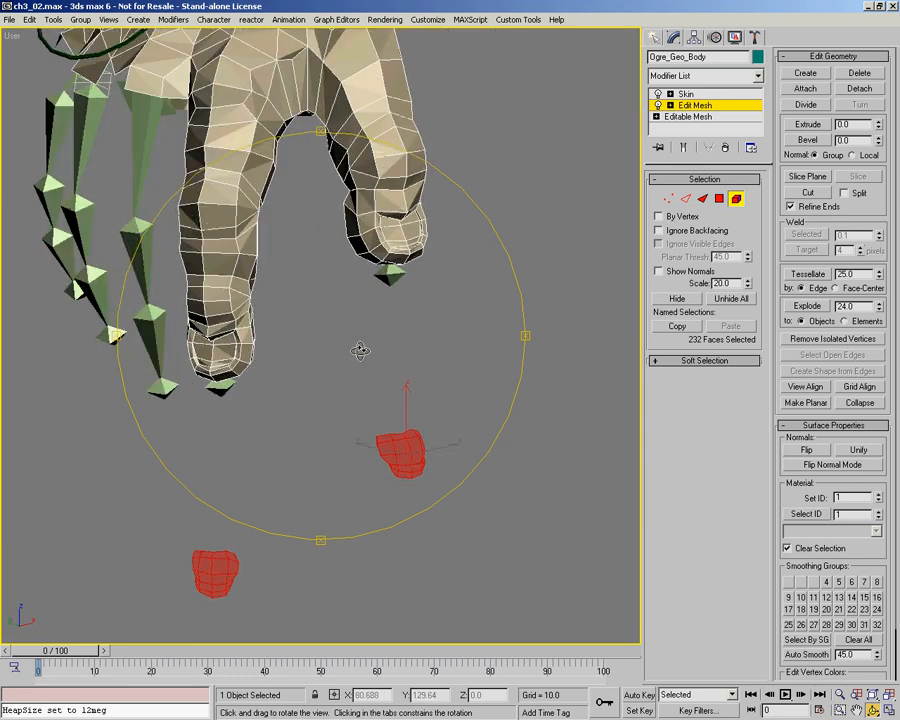
{"action": "left_click", "coordinate": [684, 306]}
Leave element editing, return to the Skin modifier and check the fingertips without their nails
{"action": "left_click_drag", "start_coordinate": [470, 358], "coordinate": [309, 342]}
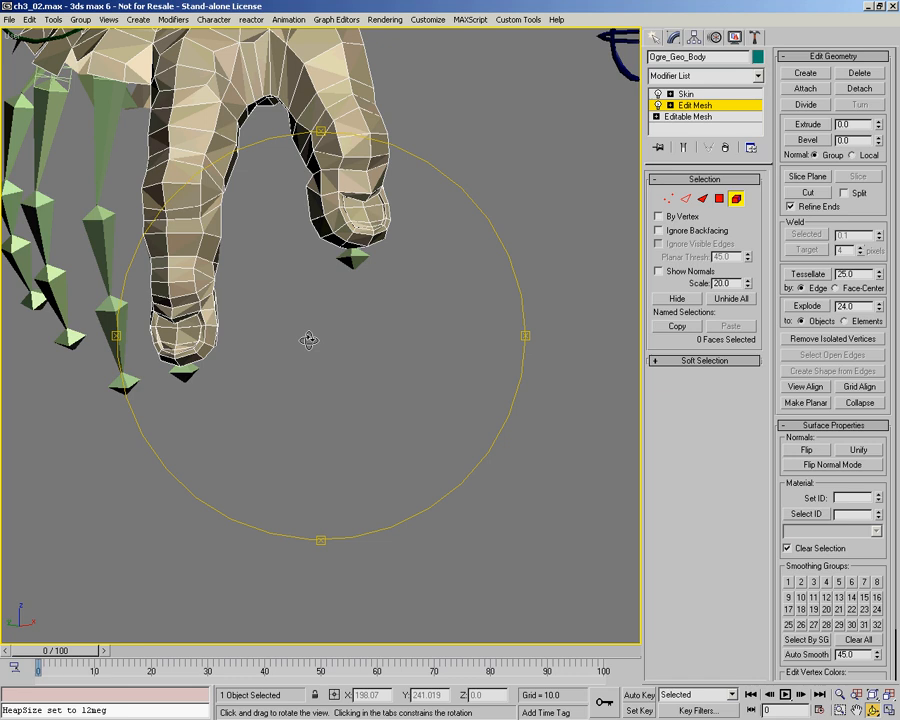
{"action": "key", "text": "alt+z"}
{"action": "left_click_drag", "start_coordinate": [168, 347], "coordinate": [203, 315]}
{"action": "middle_click_drag", "start_coordinate": [228, 349], "coordinate": [307, 369]}
{"action": "key", "text": "5"}
{"action": "left_click_drag", "start_coordinate": [259, 362], "coordinate": [266, 330]}
{"action": "key", "text": "5"}
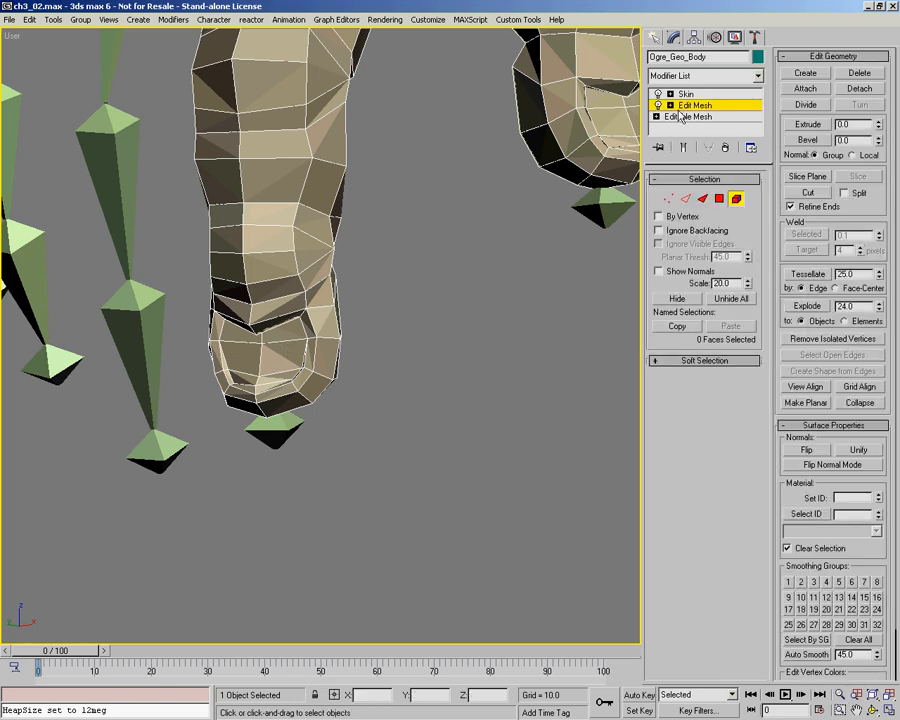
{"action": "left_click", "coordinate": [686, 94]}
{"action": "middle_click_drag", "start_coordinate": [325, 346], "coordinate": [359, 354]}
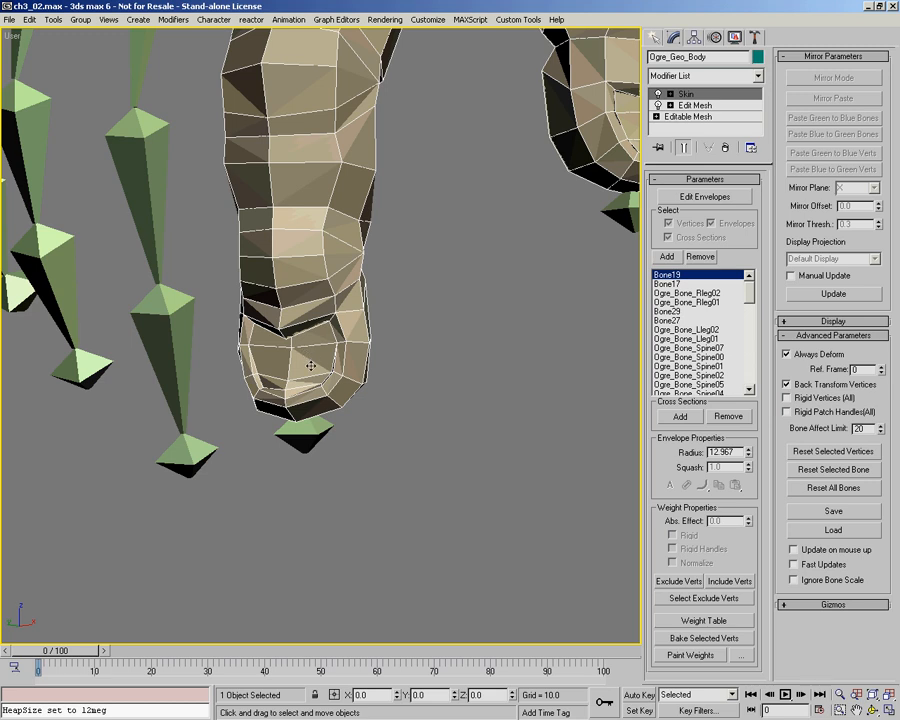
{"action": "middle_click_drag", "start_coordinate": [446, 428], "coordinate": [391, 340]}
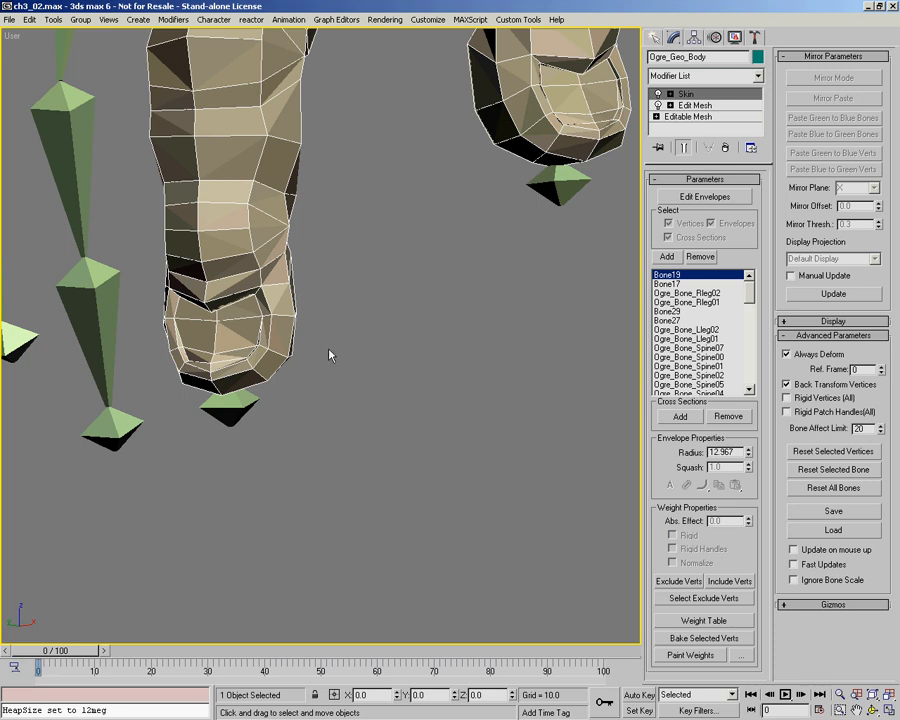
{"action": "middle_click_drag", "start_coordinate": [272, 351], "coordinate": [329, 348]}
{"action": "middle_click_drag", "start_coordinate": [424, 418], "coordinate": [397, 391], "text": "alt"}
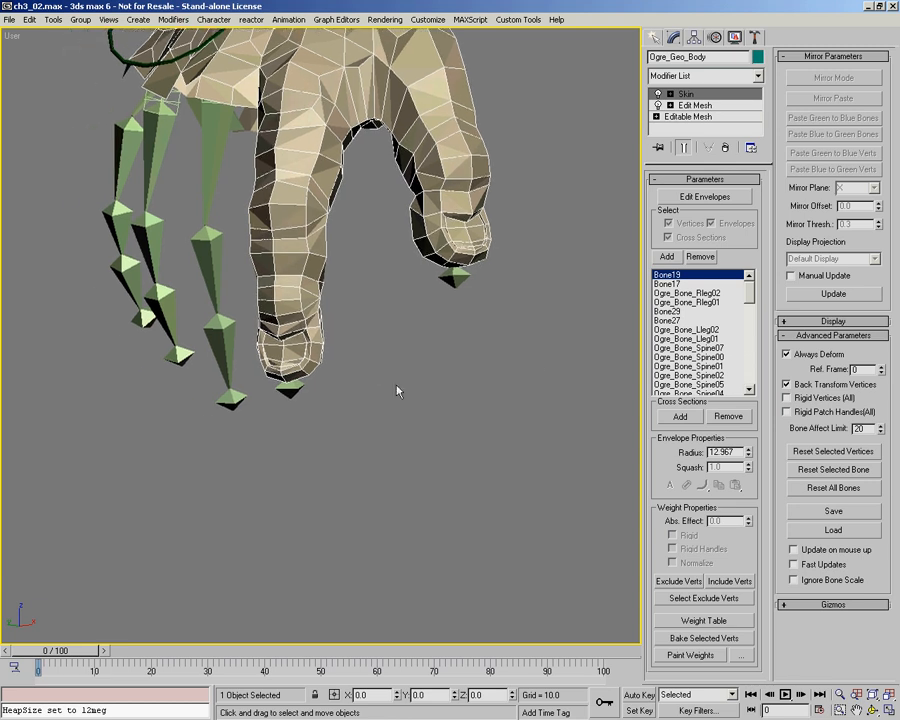
Start editing the skin envelopes and select the lower forearm bone Ogre_Bone_Rarm27
{"action": "left_click", "coordinate": [705, 196]}
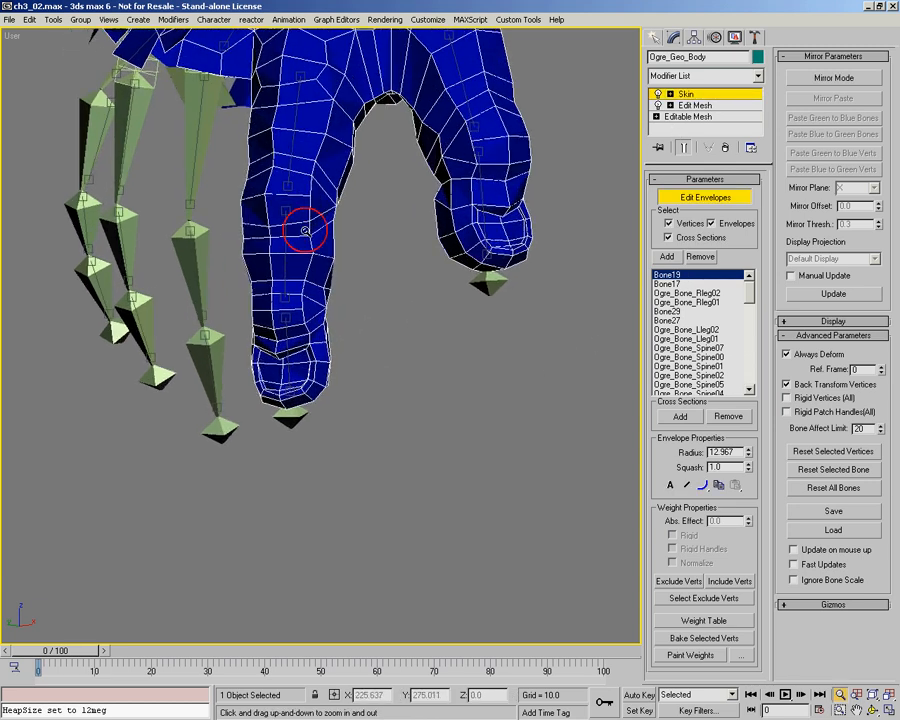
{"action": "middle_click_drag", "start_coordinate": [310, 155], "coordinate": [340, 306], "text": "alt"}
{"action": "scroll", "coordinate": [330, 325], "scroll_direction": "up", "scroll_amount": 5}
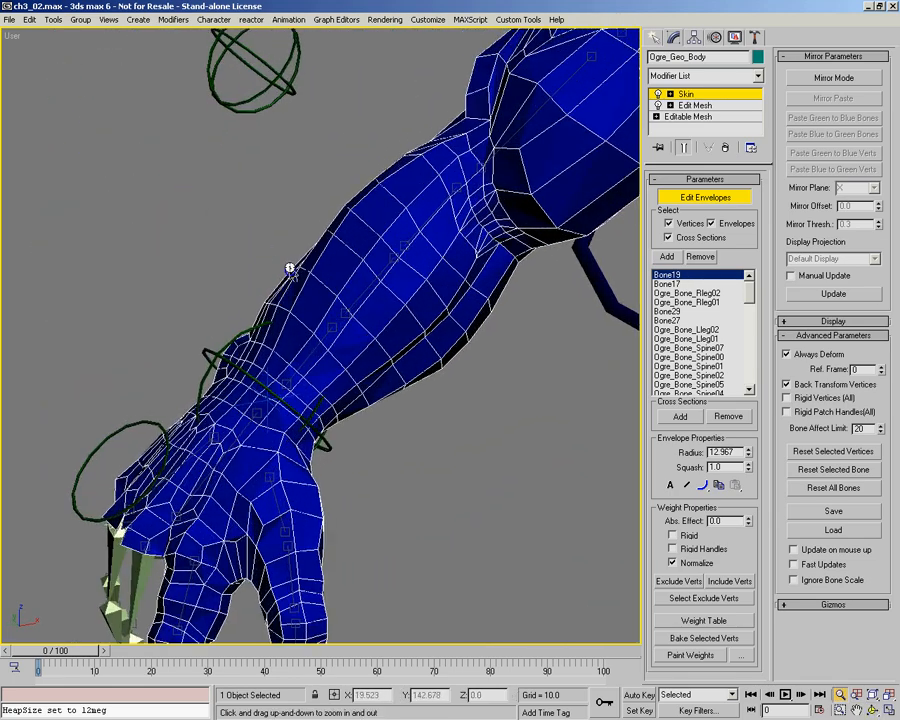
{"action": "left_click", "coordinate": [306, 356]}
{"action": "middle_click_drag", "start_coordinate": [306, 356], "coordinate": [347, 402], "text": "alt"}
Scrub through the arm animation and stop at frame 30
{"action": "left_click_drag", "start_coordinate": [65, 655], "coordinate": [122, 655]}
{"action": "middle_click_drag", "start_coordinate": [341, 478], "coordinate": [350, 305], "text": "alt"}
{"action": "scroll", "coordinate": [343, 349], "scroll_direction": "down", "scroll_amount": 3}
{"action": "left_click_drag", "start_coordinate": [100, 651], "coordinate": [172, 621]}
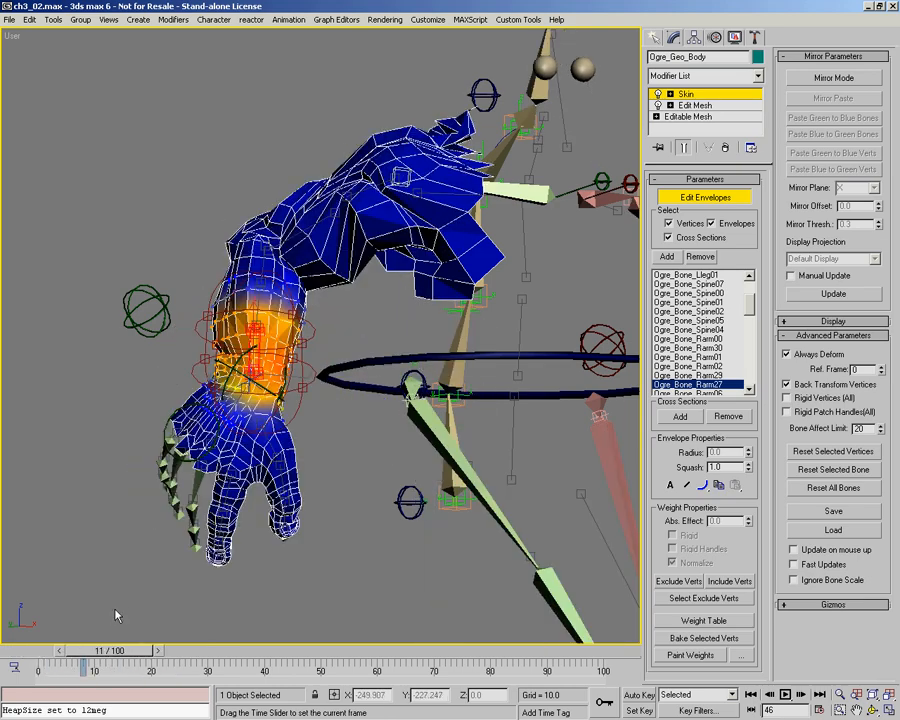
{"action": "left_click_drag", "start_coordinate": [85, 627], "coordinate": [212, 636]}
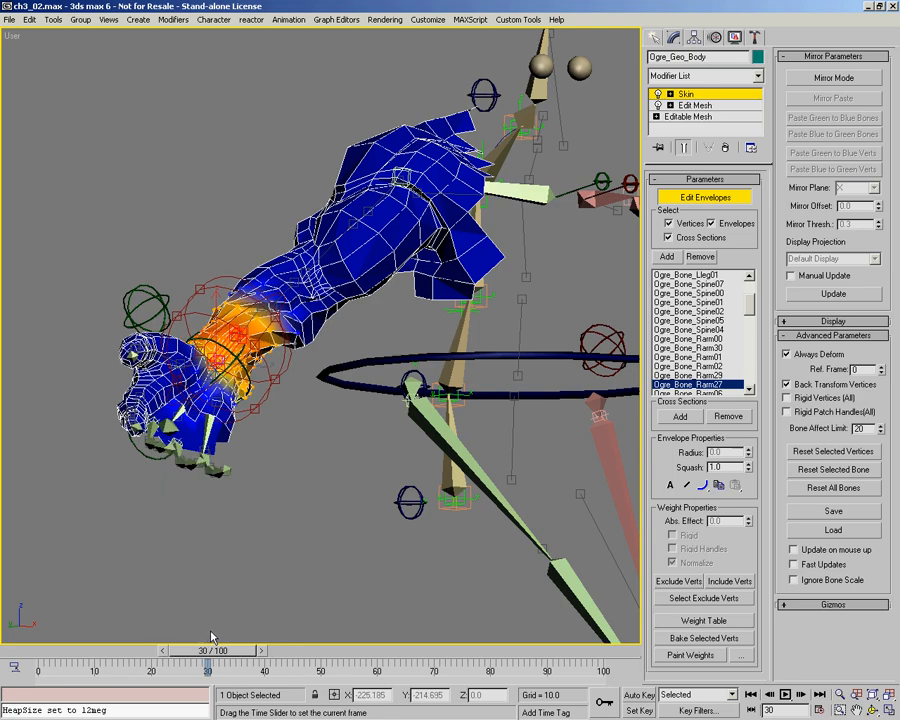
Examine how the skin around the right forearm and wrist deforms in this pose from several angles
{"action": "middle_click_drag", "start_coordinate": [228, 326], "coordinate": [239, 275], "text": "alt"}
{"action": "scroll", "coordinate": [239, 275], "scroll_direction": "up", "scroll_amount": 4}
{"action": "middle_click_drag", "start_coordinate": [331, 301], "coordinate": [490, 288], "text": "alt"}
{"action": "middle_click_drag", "start_coordinate": [490, 288], "coordinate": [402, 280], "text": "alt"}
{"action": "middle_click_drag", "start_coordinate": [402, 280], "coordinate": [162, 213]}
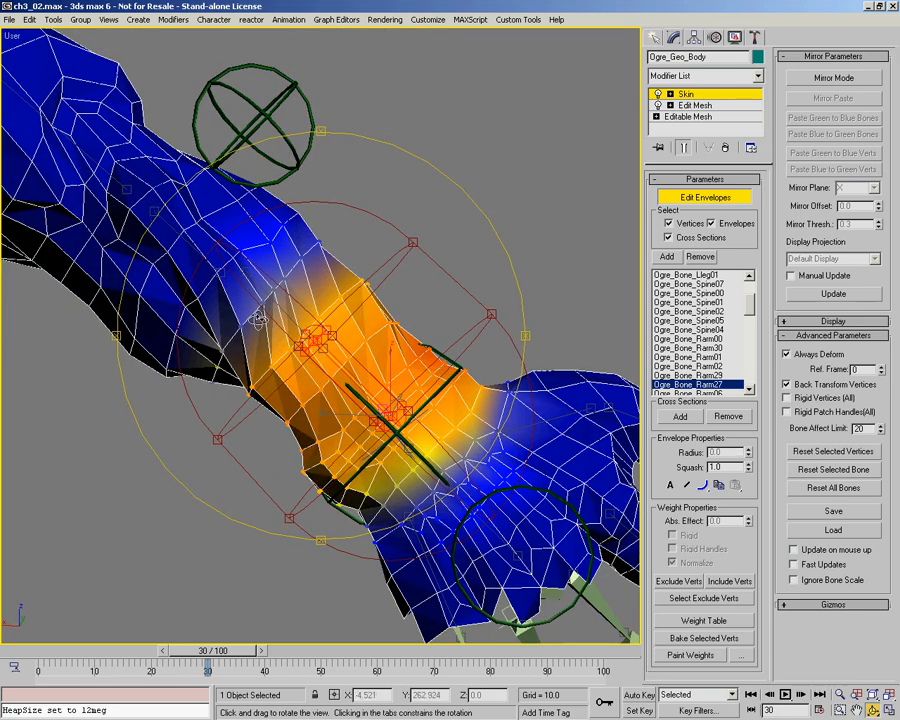
{"action": "middle_click_drag", "start_coordinate": [276, 367], "coordinate": [274, 218], "text": "alt"}
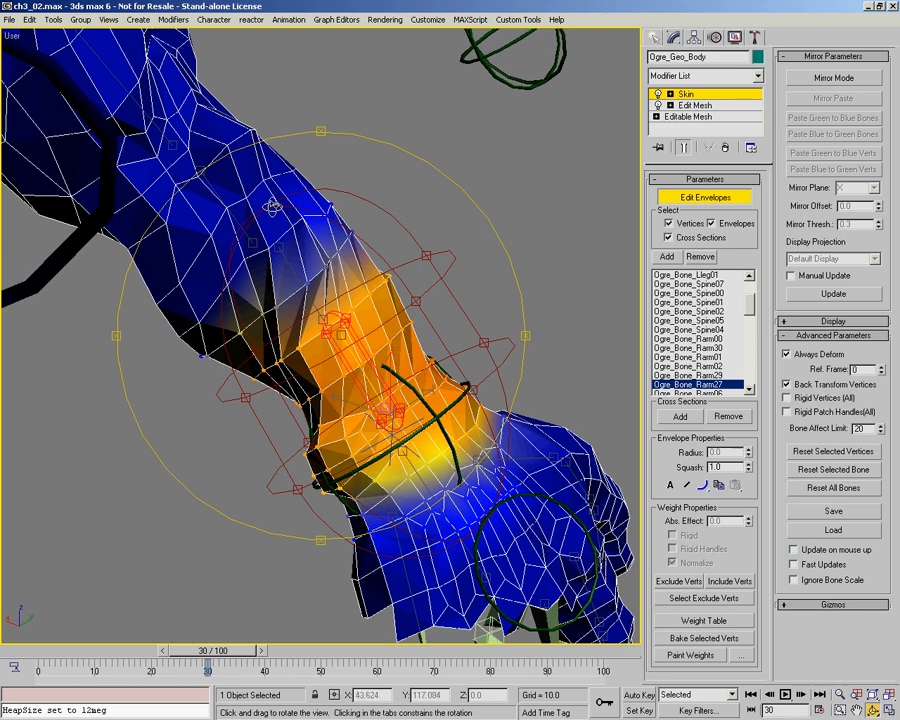
{"action": "middle_click_drag", "start_coordinate": [344, 402], "coordinate": [271, 360], "text": "alt"}
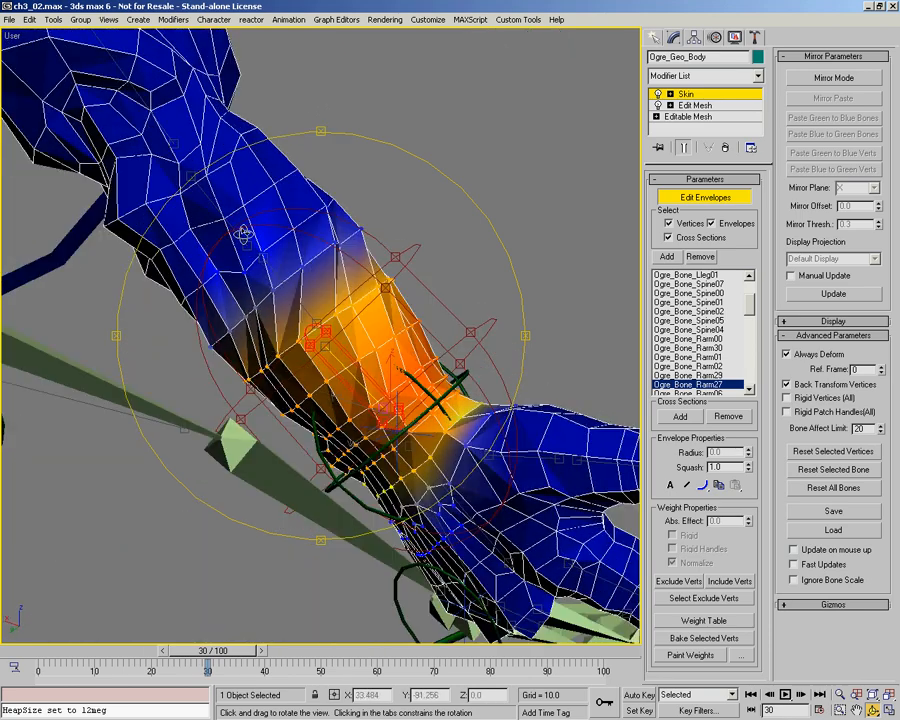
Select bone Ogre_Bone_Rarm29, turn on weight painting and paint a first stroke on the forearm
{"action": "middle_click_drag", "start_coordinate": [363, 340], "coordinate": [314, 318], "text": "alt"}
{"action": "left_click", "coordinate": [345, 270]}
{"action": "middle_click_drag", "start_coordinate": [345, 272], "coordinate": [345, 352], "text": "alt"}
{"action": "right_click", "coordinate": [387, 346]}
{"action": "left_click", "coordinate": [345, 366]}
{"action": "left_click", "coordinate": [690, 655]}
{"action": "mouse_move", "coordinate": [278, 263]}
{"action": "left_mouse_down"}
{"action": "mouse_move", "coordinate": [282, 296]}
{"action": "mouse_move", "coordinate": [355, 364]}
{"action": "mouse_move", "coordinate": [307, 309]}
{"action": "mouse_move", "coordinate": [320, 307]}
{"action": "left_mouse_up"}
{"action": "mouse_move", "coordinate": [320, 307]}
{"action": "middle_mouse_down", "text": "alt"}
{"action": "mouse_move", "coordinate": [335, 281]}
{"action": "mouse_move", "coordinate": [363, 297]}
{"action": "mouse_move", "coordinate": [368, 269]}
{"action": "mouse_move", "coordinate": [351, 265]}
{"action": "middle_mouse_up", "text": "alt"}
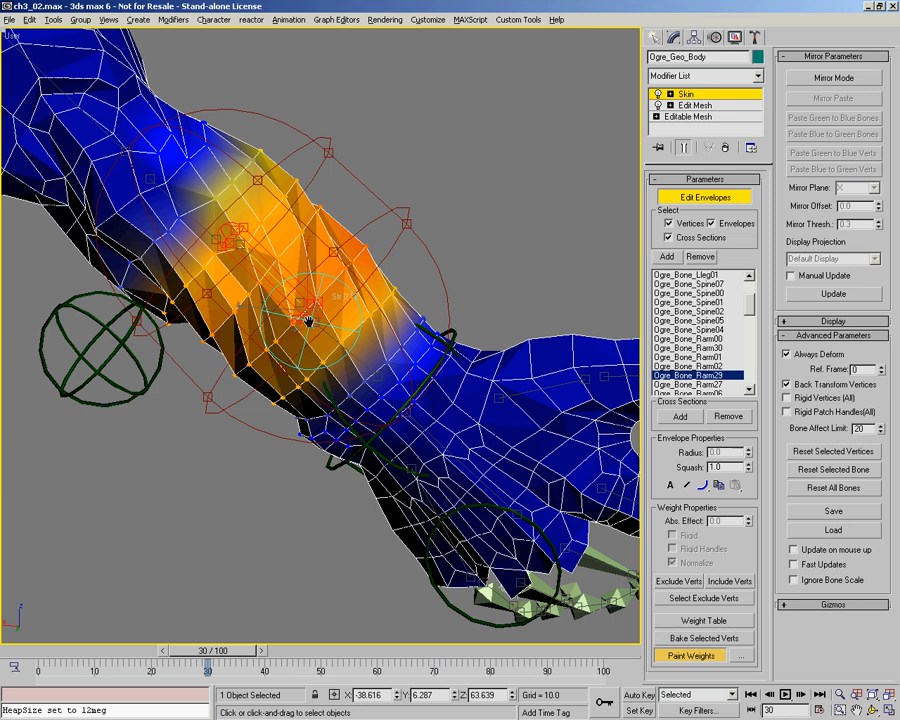
Paint Ogre_Bone_Rarm29's weights around the middle of the right forearm from several sides
{"action": "middle_click_drag", "start_coordinate": [352, 283], "coordinate": [375, 293]}
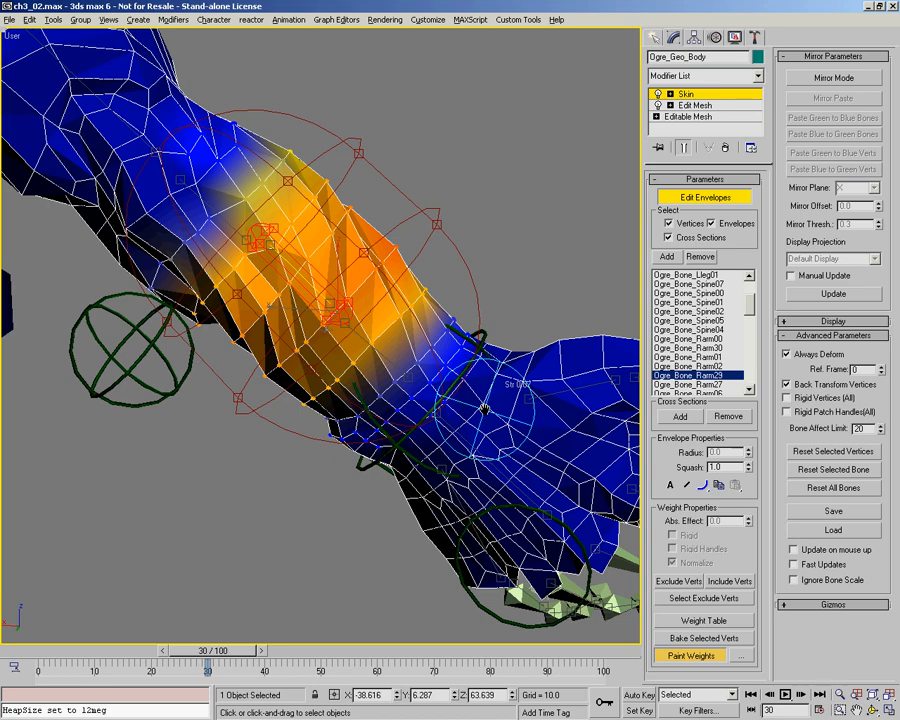
{"action": "middle_click_drag", "start_coordinate": [400, 300], "coordinate": [347, 327], "text": "alt"}
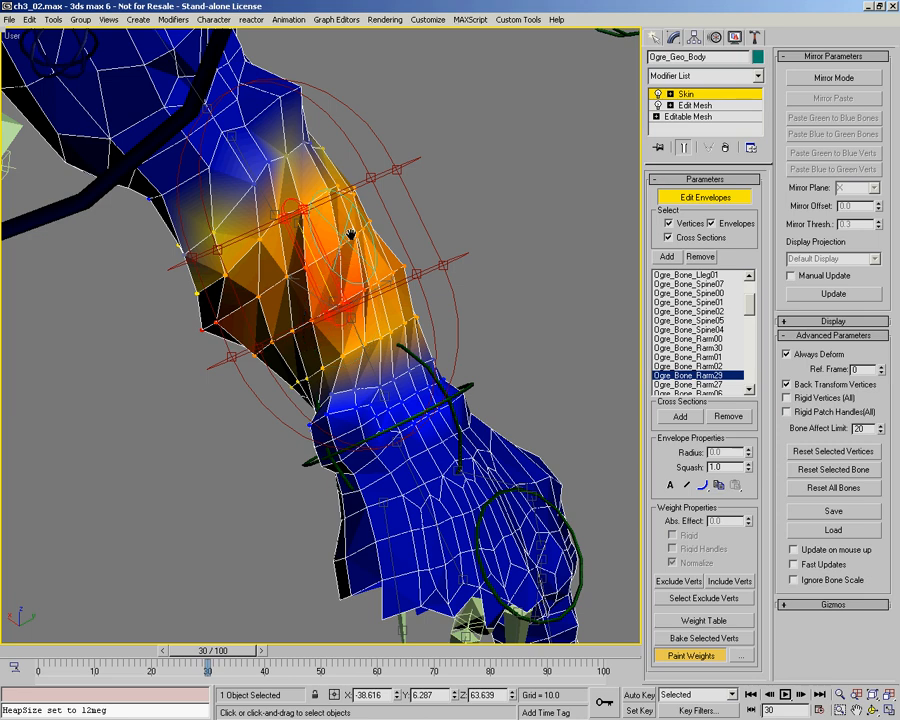
{"action": "mouse_move", "coordinate": [340, 276]}
{"action": "middle_mouse_down", "text": "alt"}
{"action": "mouse_move", "coordinate": [330, 243]}
{"action": "mouse_move", "coordinate": [333, 270]}
{"action": "middle_mouse_up", "text": "alt"}
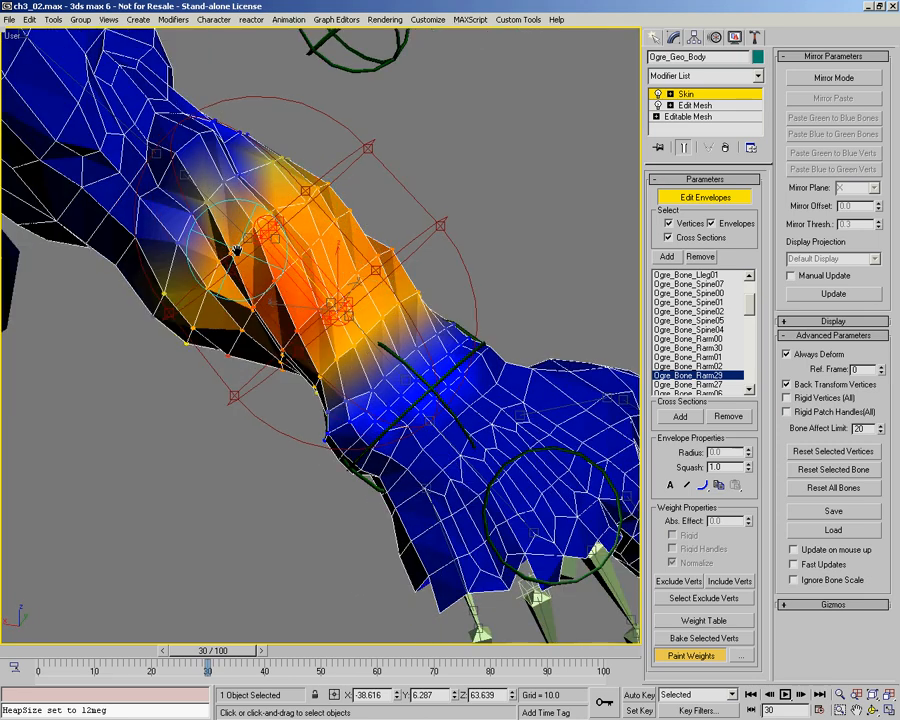
{"action": "middle_click_drag", "start_coordinate": [265, 191], "coordinate": [213, 184], "text": "alt"}
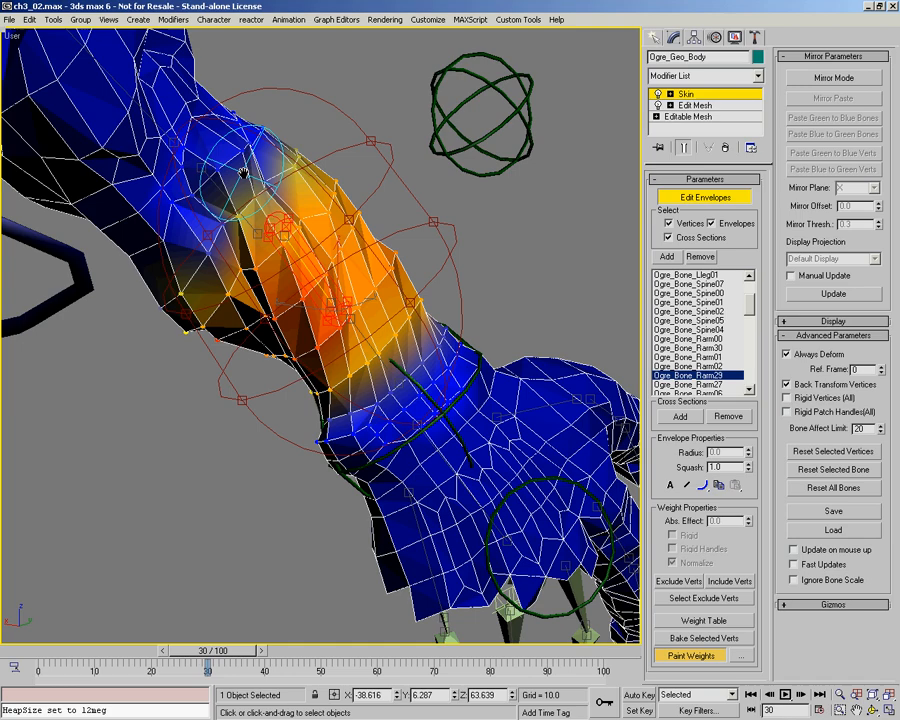
{"action": "mouse_move", "coordinate": [283, 213]}
{"action": "middle_mouse_down", "text": "alt"}
{"action": "mouse_move", "coordinate": [257, 225]}
{"action": "mouse_move", "coordinate": [243, 193]}
{"action": "mouse_move", "coordinate": [281, 215]}
{"action": "mouse_move", "coordinate": [278, 228]}
{"action": "middle_mouse_up", "text": "alt"}
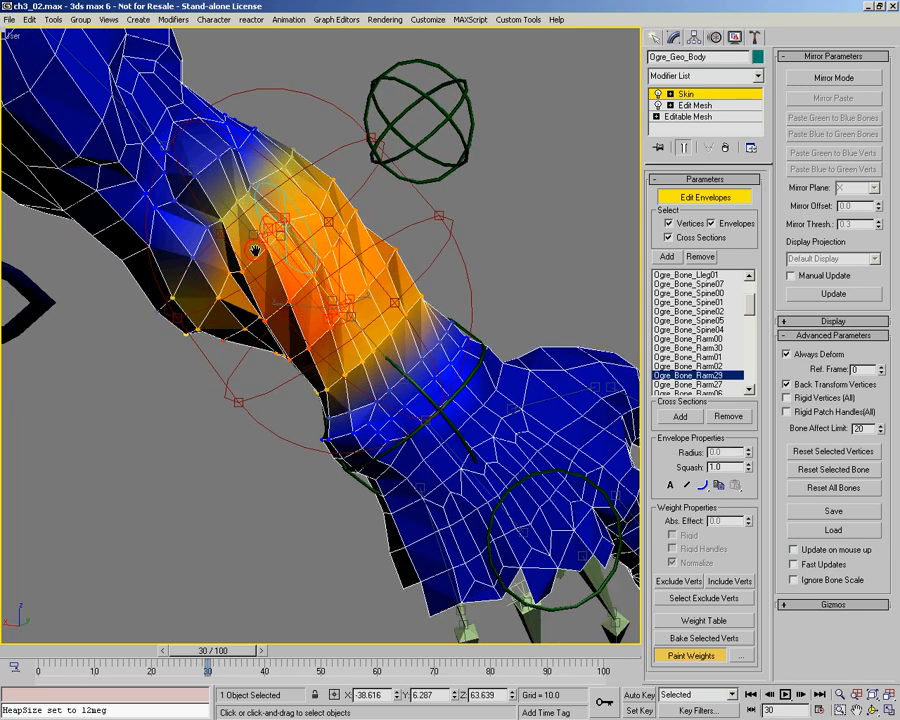
{"action": "middle_click_drag", "start_coordinate": [320, 270], "coordinate": [292, 270], "text": "alt"}
{"action": "middle_click_drag", "start_coordinate": [351, 282], "coordinate": [342, 246], "text": "alt"}
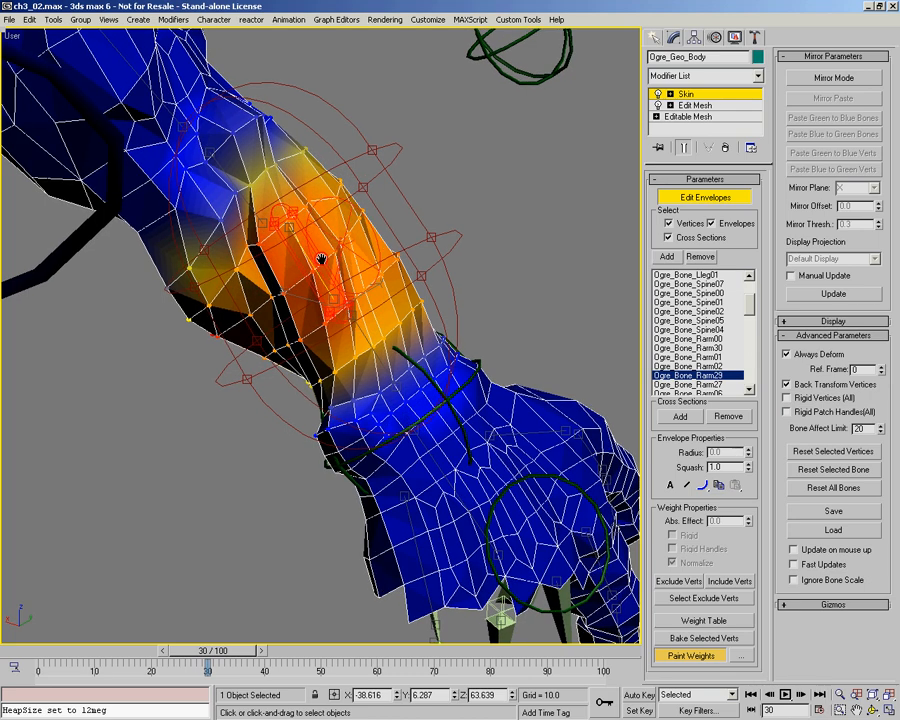
Scrub the animation to about frame 37 and examine the twisted forearm from the opposite side
{"action": "middle_click_drag", "start_coordinate": [377, 311], "coordinate": [224, 490], "text": "alt"}
{"action": "left_click_drag", "start_coordinate": [193, 663], "coordinate": [237, 672]}
{"action": "middle_click_drag", "start_coordinate": [371, 364], "coordinate": [279, 376], "text": "alt"}
{"action": "mouse_move", "coordinate": [260, 653]}
{"action": "left_mouse_down"}
{"action": "mouse_move", "coordinate": [208, 668]}
{"action": "mouse_move", "coordinate": [264, 656]}
{"action": "left_mouse_up"}
{"action": "middle_click_drag", "start_coordinate": [357, 350], "coordinate": [328, 310], "text": "alt"}
Set the paint weight to 0.02 and brush Ogre_Bone_Rarm29's weights onto the creased side of the forearm
{"action": "right_click", "coordinate": [316, 318]}
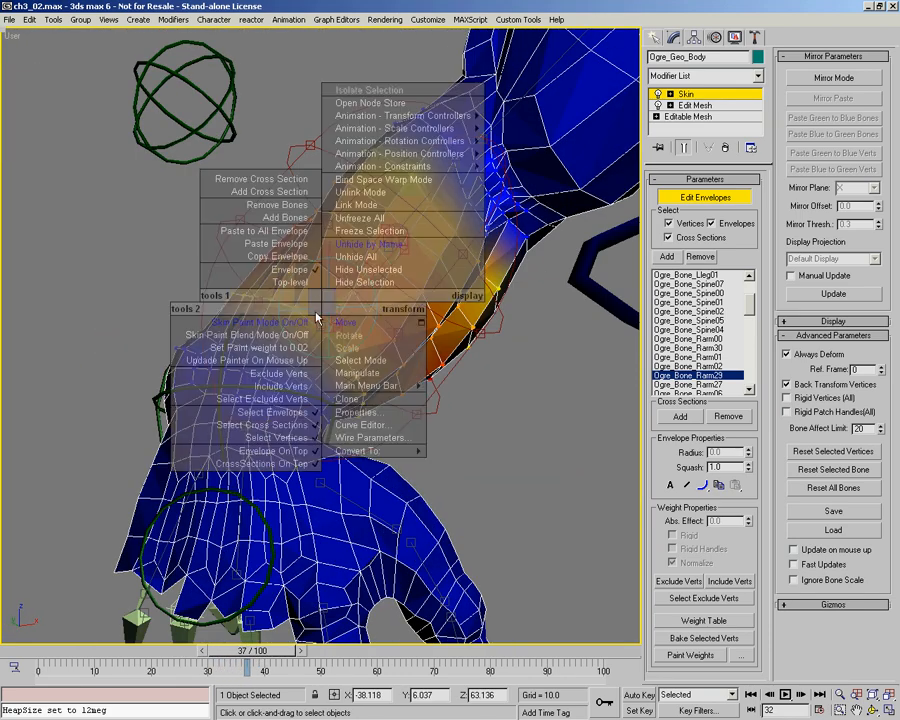
{"action": "left_click", "coordinate": [253, 350]}
{"action": "middle_click_drag", "start_coordinate": [253, 350], "coordinate": [341, 293], "text": "alt"}
{"action": "mouse_move", "coordinate": [340, 293]}
{"action": "left_mouse_down"}
{"action": "mouse_move", "coordinate": [347, 220]}
{"action": "mouse_move", "coordinate": [379, 263]}
{"action": "left_mouse_up"}
{"action": "middle_click_drag", "start_coordinate": [379, 263], "coordinate": [377, 218], "text": "alt"}
{"action": "mouse_move", "coordinate": [377, 218]}
{"action": "left_mouse_down"}
{"action": "mouse_move", "coordinate": [378, 210]}
{"action": "mouse_move", "coordinate": [434, 295]}
{"action": "mouse_move", "coordinate": [396, 207]}
{"action": "mouse_move", "coordinate": [352, 287]}
{"action": "mouse_move", "coordinate": [430, 222]}
{"action": "mouse_move", "coordinate": [375, 277]}
{"action": "mouse_move", "coordinate": [408, 245]}
{"action": "left_mouse_up"}
{"action": "middle_click_drag", "start_coordinate": [410, 245], "coordinate": [387, 250], "text": "alt"}
{"action": "left_click_drag", "start_coordinate": [387, 250], "coordinate": [438, 295]}
Scrub through the neighbouring frames to check the forearm's twist and return to frame 30
{"action": "left_click_drag", "start_coordinate": [238, 652], "coordinate": [173, 653]}
{"action": "middle_click_drag", "start_coordinate": [380, 288], "coordinate": [410, 338], "text": "alt"}
{"action": "left_click_drag", "start_coordinate": [208, 652], "coordinate": [233, 652]}
{"action": "middle_click_drag", "start_coordinate": [362, 352], "coordinate": [402, 295], "text": "alt"}
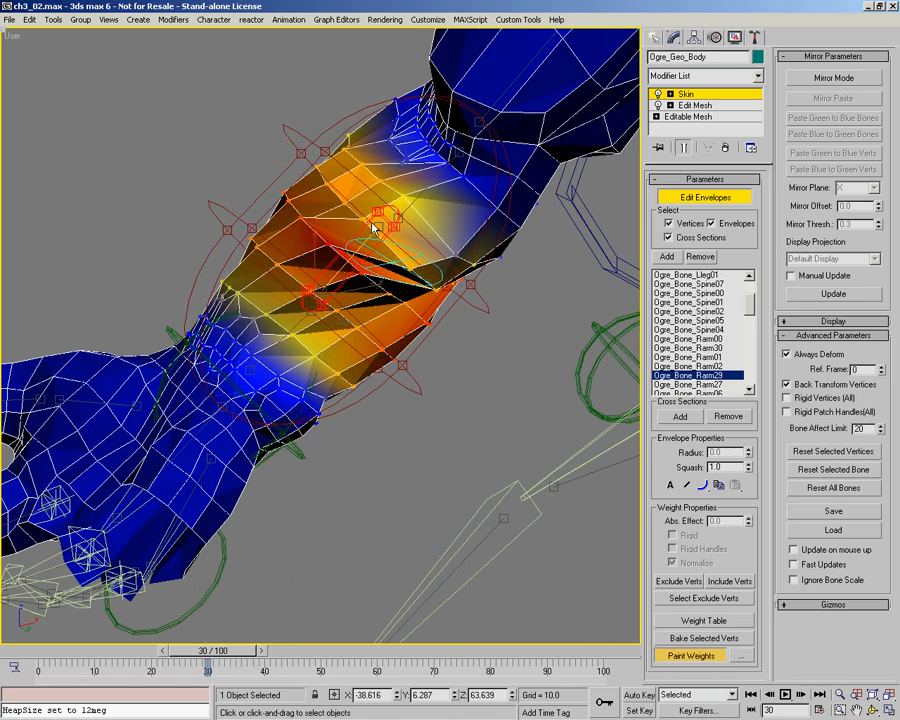
Paint more Ogre_Bone_Rarm29 weight over the folded faces between elbow and wrist, working around the forearm
{"action": "middle_click_drag", "start_coordinate": [404, 256], "coordinate": [329, 240], "text": "alt"}
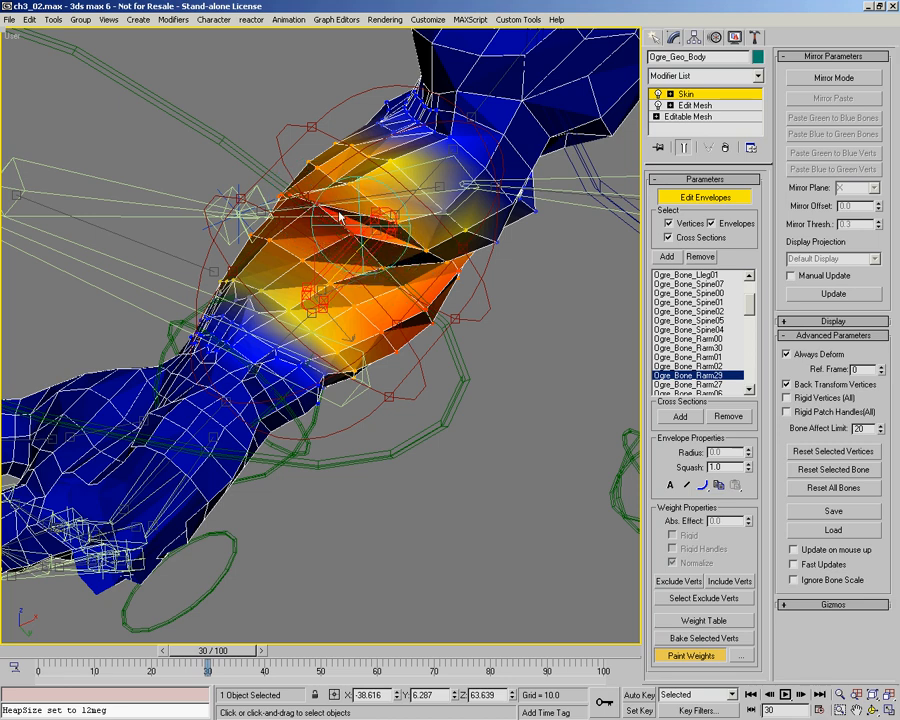
{"action": "middle_click_drag", "start_coordinate": [348, 258], "coordinate": [389, 208], "text": "alt"}
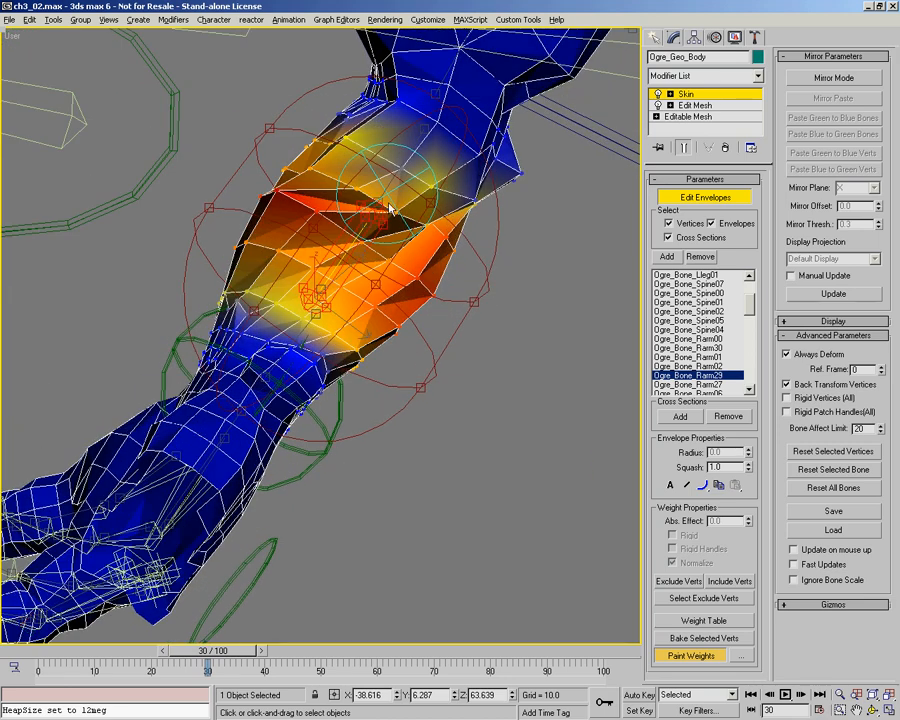
{"action": "middle_click_drag", "start_coordinate": [440, 237], "coordinate": [290, 160], "text": "alt"}
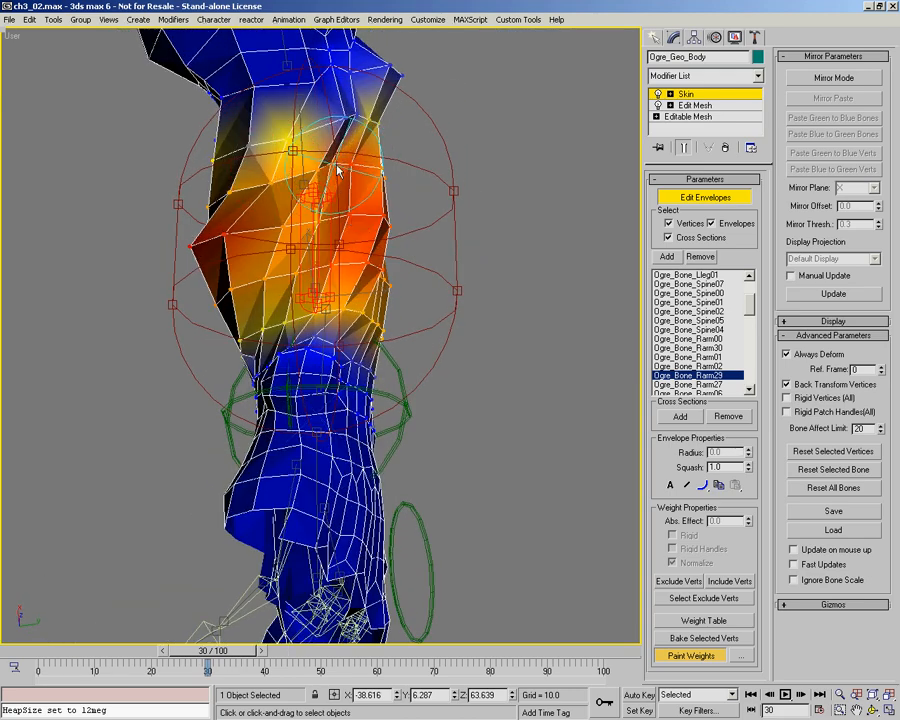
{"action": "middle_click_drag", "start_coordinate": [267, 203], "coordinate": [291, 175], "text": "alt"}
{"action": "mouse_move", "coordinate": [369, 185]}
{"action": "left_mouse_down"}
{"action": "mouse_move", "coordinate": [341, 175]}
{"action": "mouse_move", "coordinate": [321, 194]}
{"action": "left_mouse_up"}
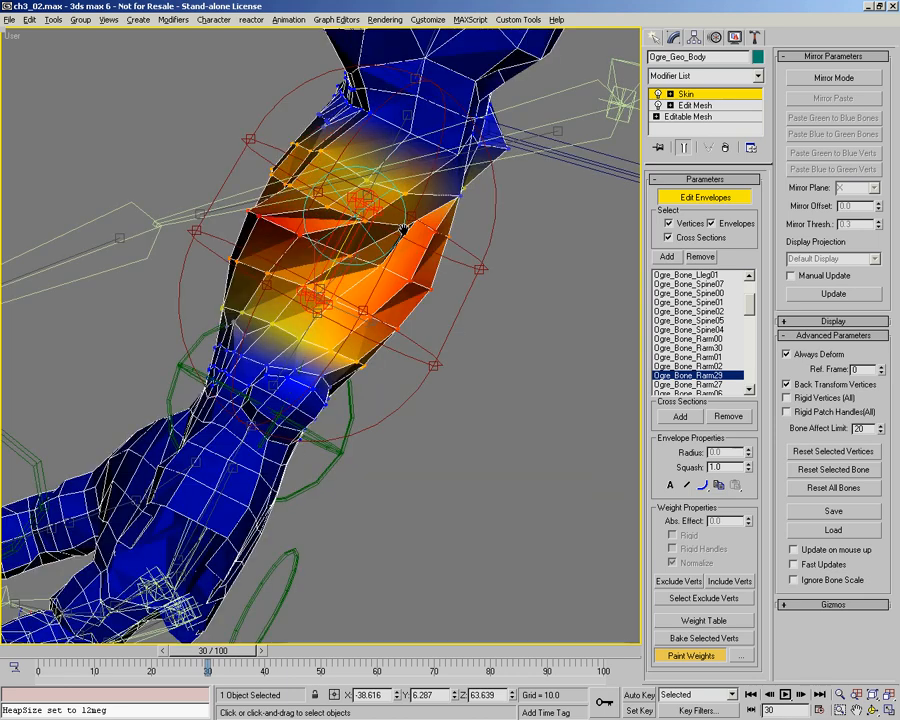
{"action": "middle_click_drag", "start_coordinate": [396, 228], "coordinate": [403, 233], "text": "alt"}
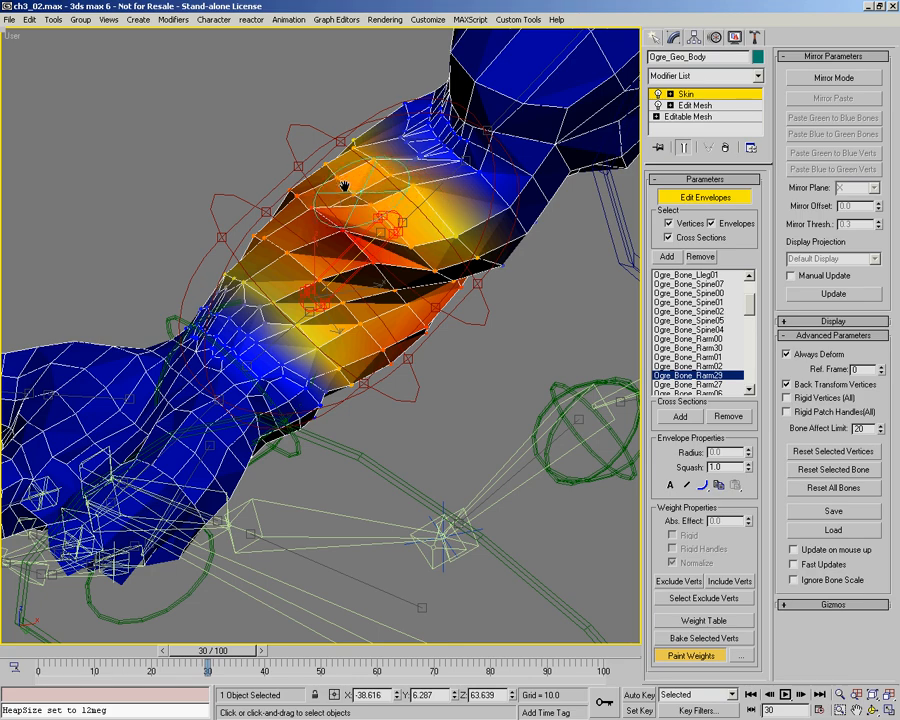
{"action": "middle_click_drag", "start_coordinate": [455, 283], "coordinate": [435, 233], "text": "alt"}
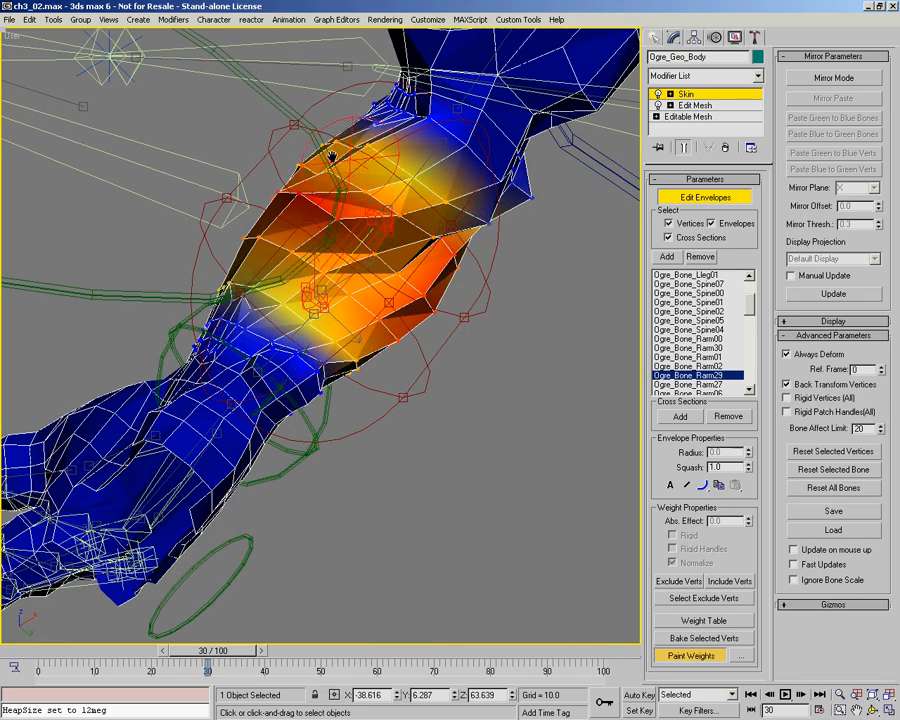
{"action": "middle_click_drag", "start_coordinate": [380, 217], "coordinate": [358, 163], "text": "alt"}
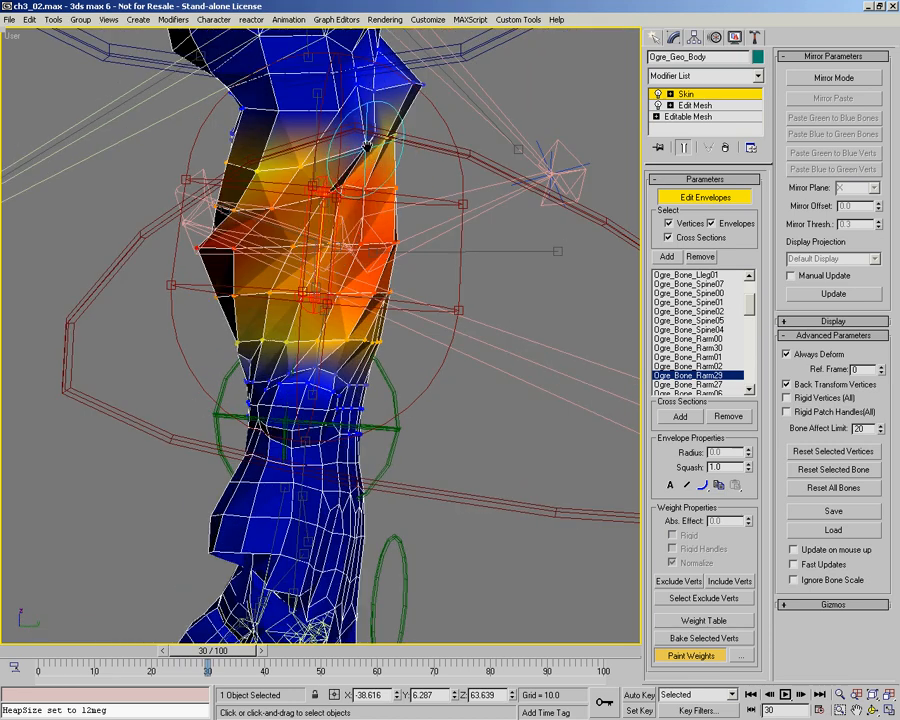
{"action": "middle_click_drag", "start_coordinate": [342, 176], "coordinate": [304, 195], "text": "alt"}
{"action": "middle_click_drag", "start_coordinate": [378, 254], "coordinate": [457, 307], "text": "alt"}
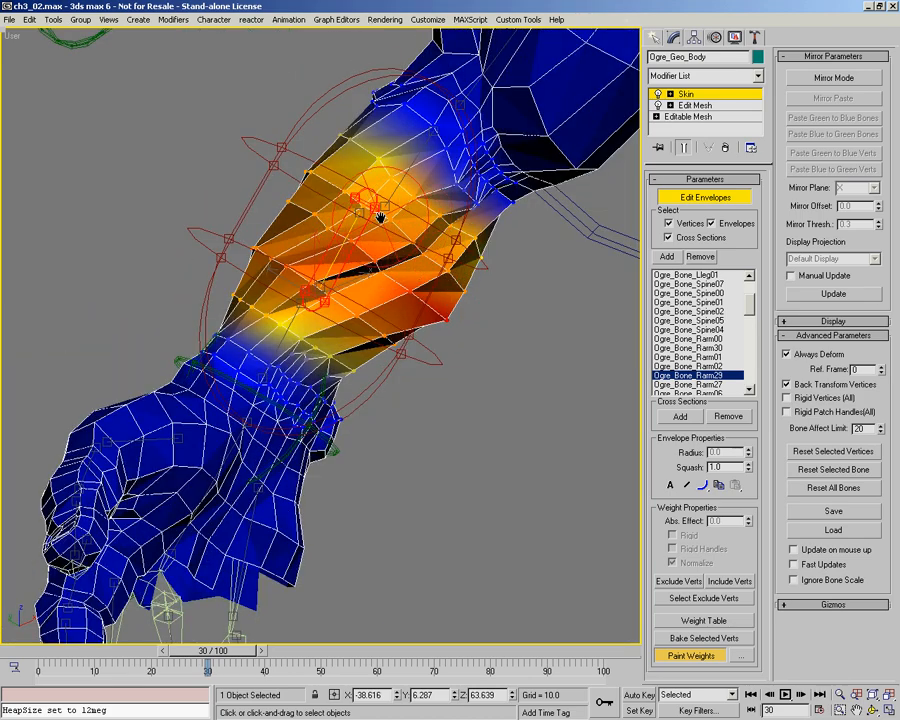
{"action": "mouse_move", "coordinate": [368, 234]}
{"action": "middle_mouse_down", "text": "alt"}
{"action": "mouse_move", "coordinate": [422, 256]}
{"action": "mouse_move", "coordinate": [388, 246]}
{"action": "mouse_move", "coordinate": [353, 195]}
{"action": "mouse_move", "coordinate": [478, 243]}
{"action": "mouse_move", "coordinate": [428, 249]}
{"action": "mouse_move", "coordinate": [342, 181]}
{"action": "mouse_move", "coordinate": [352, 215]}
{"action": "middle_mouse_up", "text": "alt"}
Leave paint mode, select the upper forearm bone Ogre_Bone_Rarm02 and turn skin paint mode back on
{"action": "right_click", "coordinate": [321, 221]}
{"action": "right_click", "coordinate": [315, 226]}
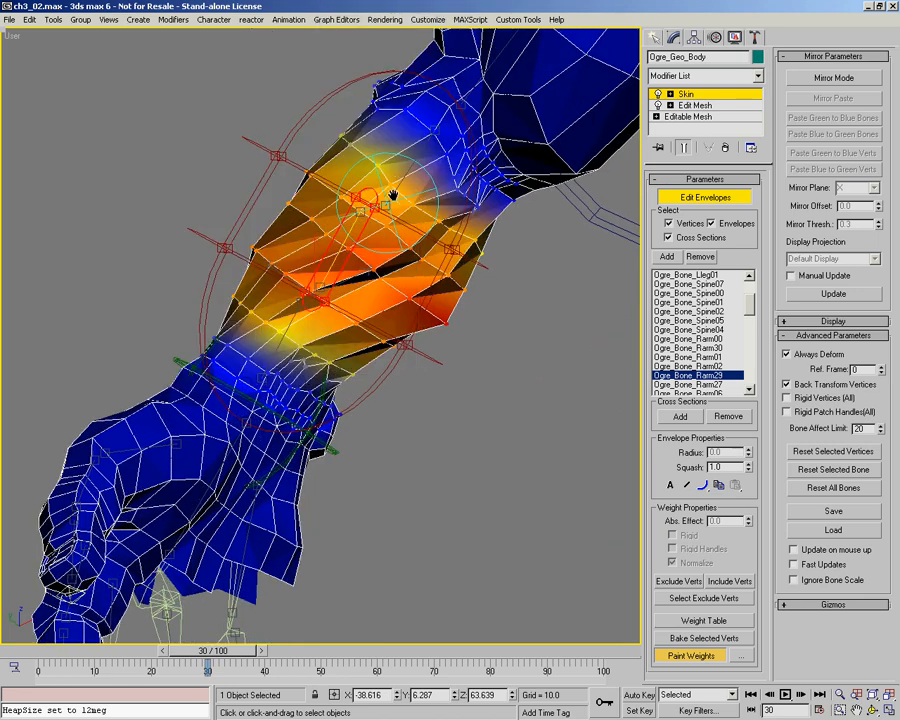
{"action": "right_click", "coordinate": [374, 217]}
{"action": "right_click", "coordinate": [346, 227]}
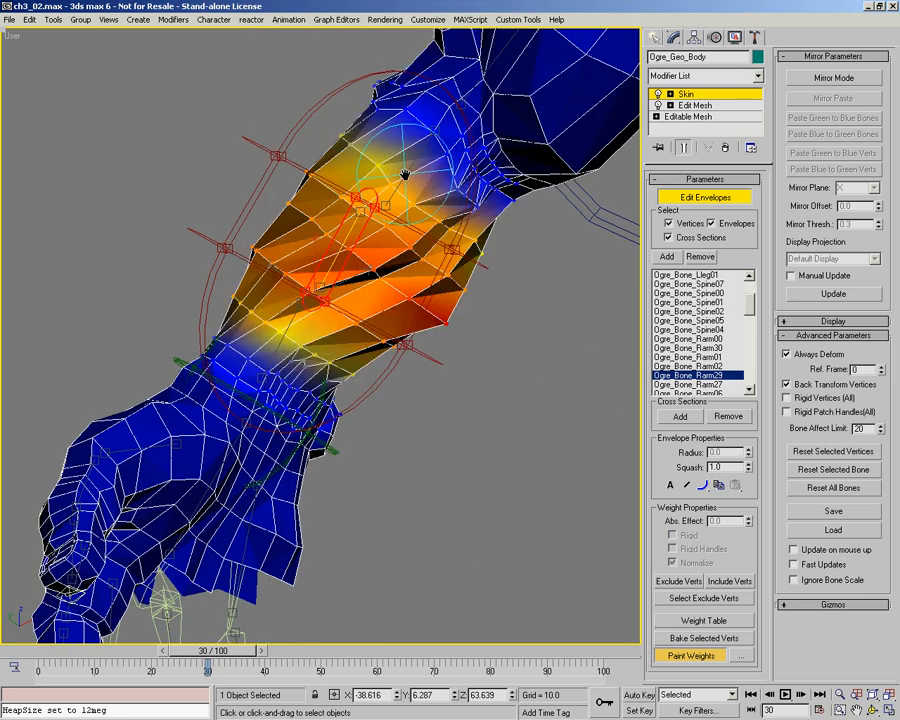
{"action": "right_click", "coordinate": [333, 222]}
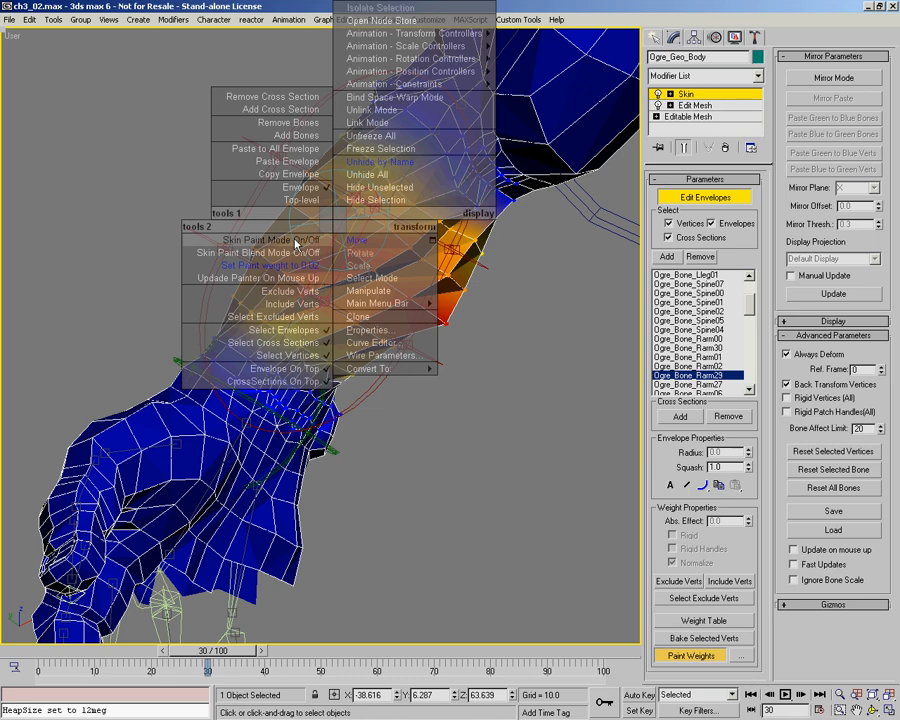
{"action": "left_click", "coordinate": [296, 242]}
{"action": "left_click", "coordinate": [399, 186]}
{"action": "right_click", "coordinate": [415, 247]}
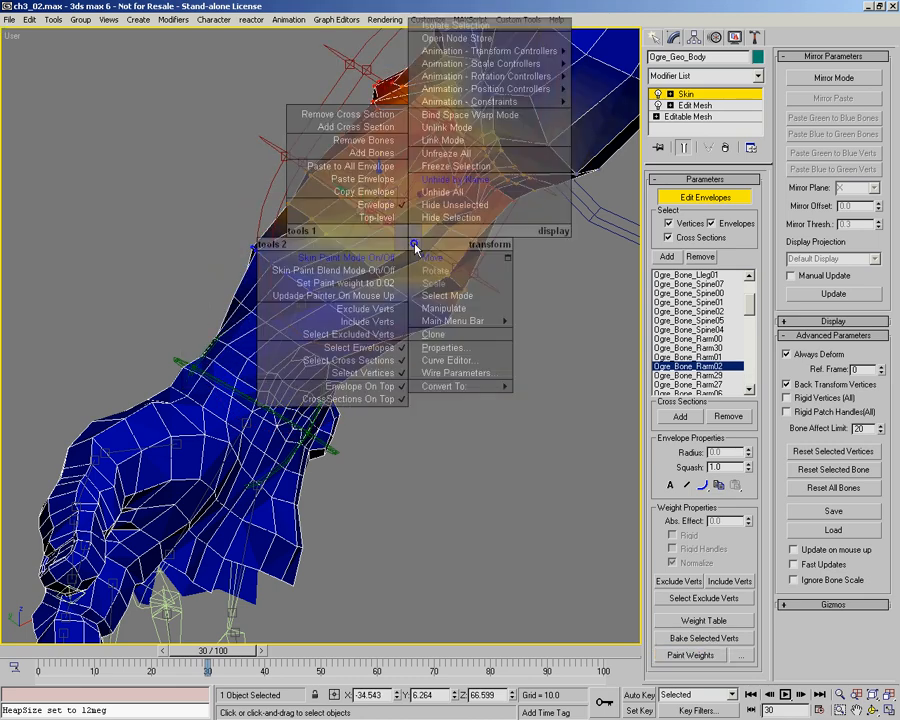
{"action": "left_click", "coordinate": [363, 261]}
Paint Ogre_Bone_Rarm02's weights around the upper forearm below the elbow from all sides
{"action": "mouse_move", "coordinate": [398, 242]}
{"action": "middle_mouse_down", "text": "alt"}
{"action": "mouse_move", "coordinate": [361, 305]}
{"action": "mouse_move", "coordinate": [366, 286]}
{"action": "mouse_move", "coordinate": [332, 254]}
{"action": "mouse_move", "coordinate": [290, 266]}
{"action": "mouse_move", "coordinate": [300, 311]}
{"action": "mouse_move", "coordinate": [335, 249]}
{"action": "mouse_move", "coordinate": [266, 287]}
{"action": "middle_mouse_up", "text": "alt"}
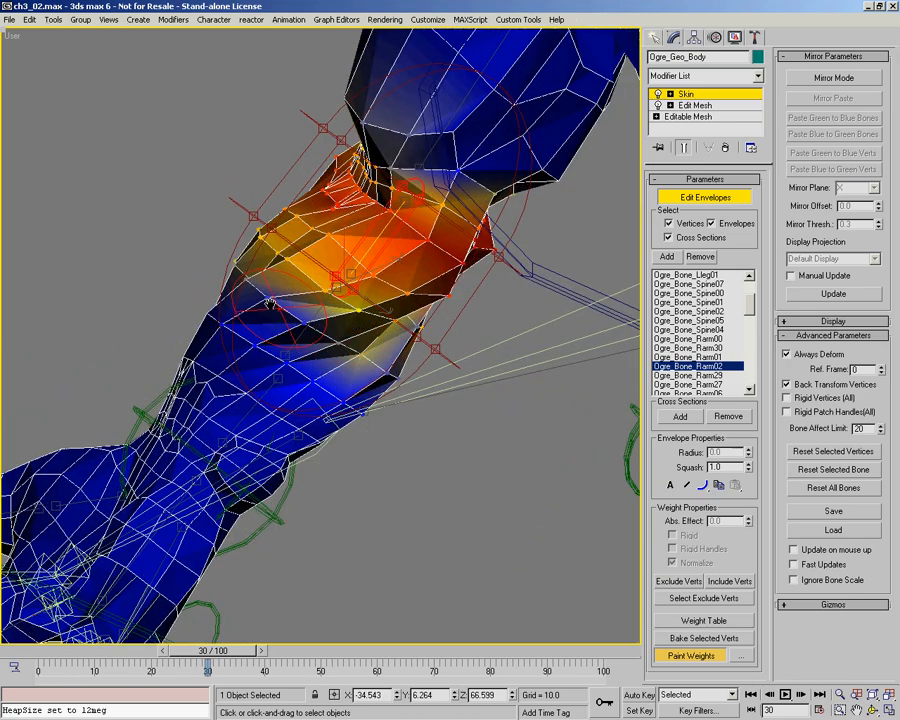
{"action": "middle_click_drag", "start_coordinate": [337, 289], "coordinate": [287, 322], "text": "alt"}
{"action": "middle_click_drag", "start_coordinate": [339, 273], "coordinate": [330, 327], "text": "alt"}
{"action": "middle_click_drag", "start_coordinate": [383, 333], "coordinate": [294, 237], "text": "alt"}
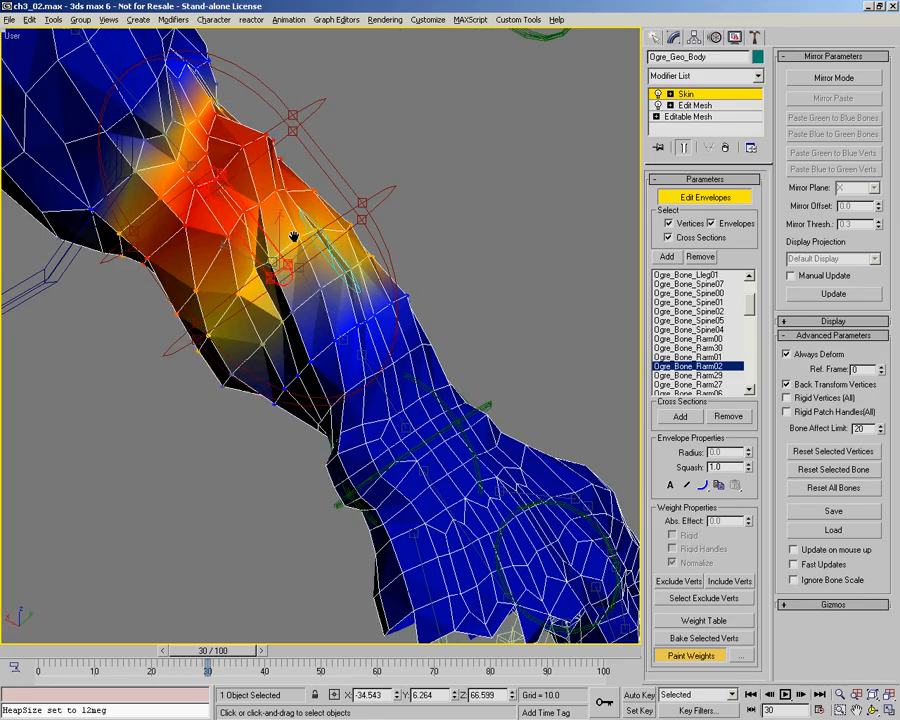
{"action": "middle_click_drag", "start_coordinate": [315, 356], "coordinate": [267, 372], "text": "alt"}
{"action": "mouse_move", "coordinate": [284, 249]}
{"action": "middle_mouse_down", "text": "alt"}
{"action": "mouse_move", "coordinate": [293, 295]}
{"action": "mouse_move", "coordinate": [290, 266]}
{"action": "middle_mouse_up", "text": "alt"}
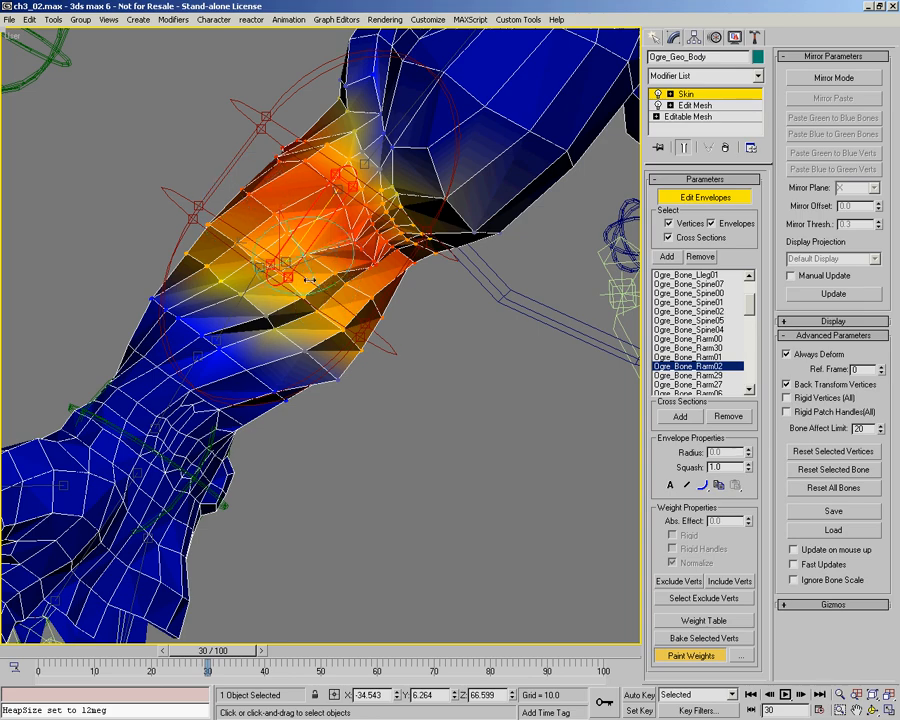
{"action": "middle_click_drag", "start_coordinate": [304, 298], "coordinate": [646, 380], "text": "alt"}
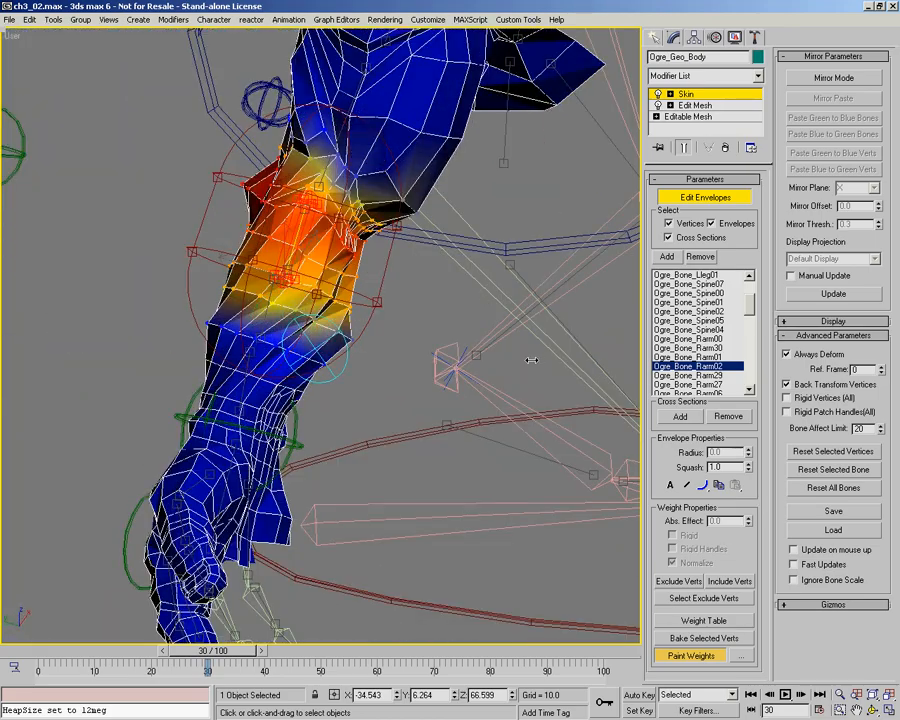
{"action": "middle_click_drag", "start_coordinate": [298, 342], "coordinate": [306, 218], "text": "alt"}
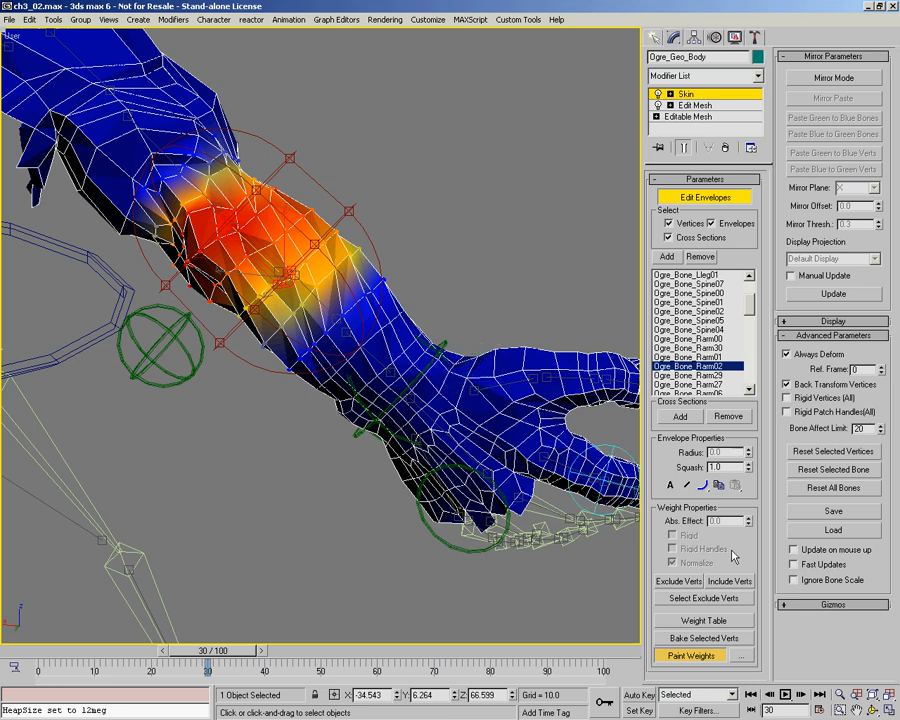
{"action": "middle_click_drag", "start_coordinate": [286, 320], "coordinate": [340, 316], "text": "alt"}
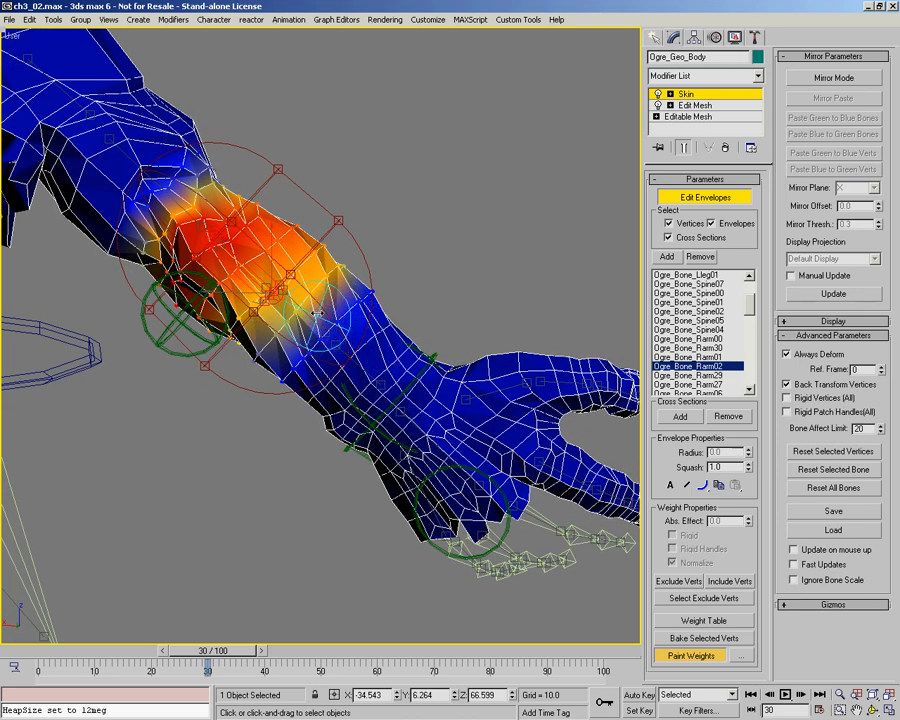
Turn on skin paint blend mode and blend Ogre_Bone_Rarm02's lower weight border with a brush strength of about 0.4
{"action": "right_click", "coordinate": [316, 312]}
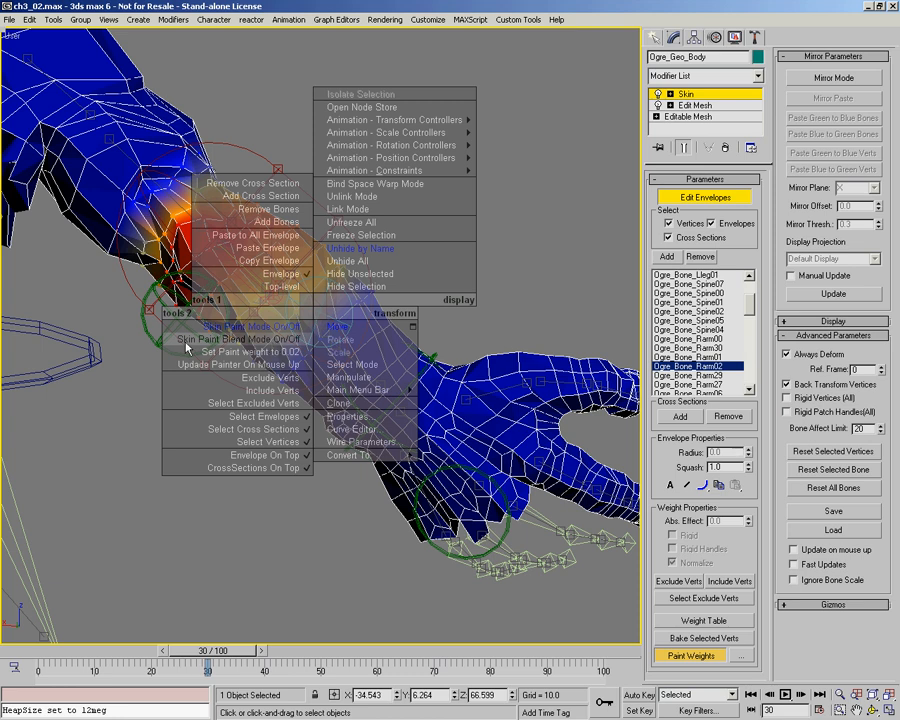
{"action": "left_click", "coordinate": [263, 346]}
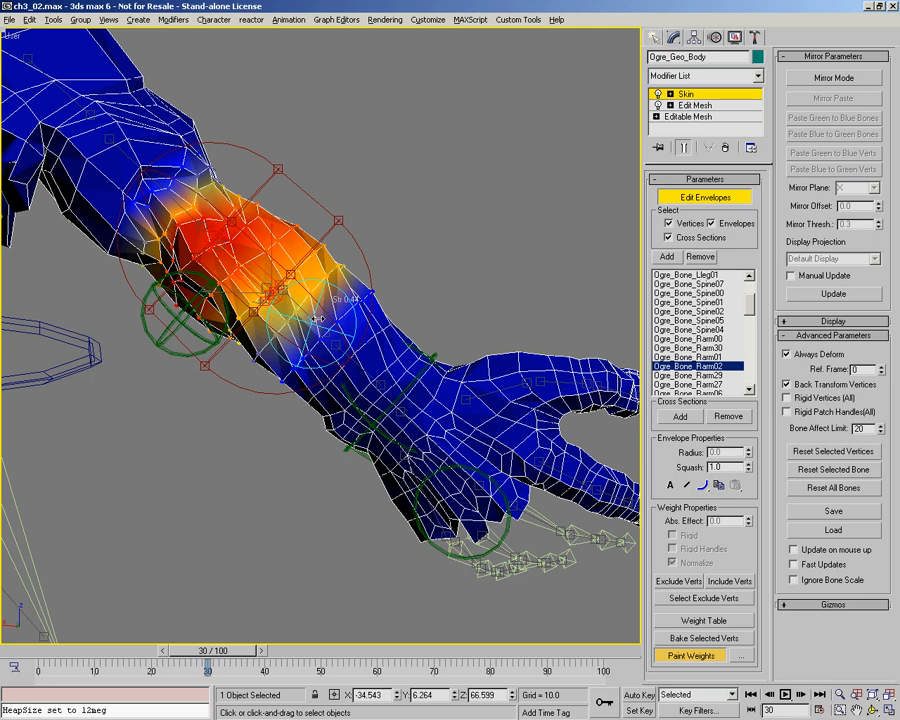
{"action": "scroll", "coordinate": [317, 318], "scroll_direction": "up", "scroll_amount": 3}
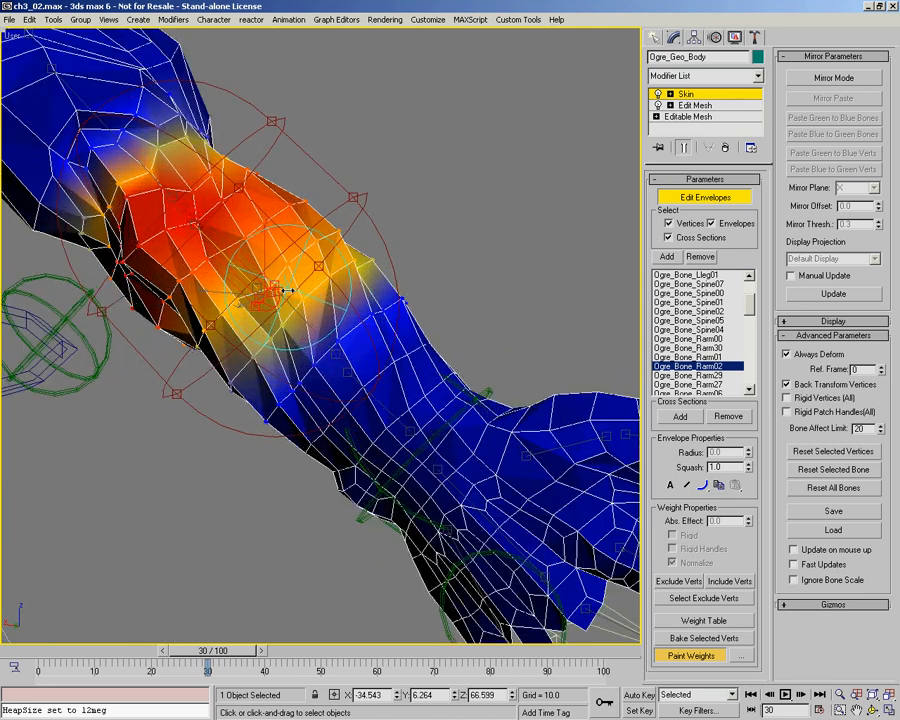
{"action": "mouse_move", "coordinate": [305, 288]}
{"action": "middle_mouse_down", "text": "alt"}
{"action": "mouse_move", "coordinate": [344, 281]}
{"action": "mouse_move", "coordinate": [311, 265]}
{"action": "middle_mouse_up", "text": "alt"}
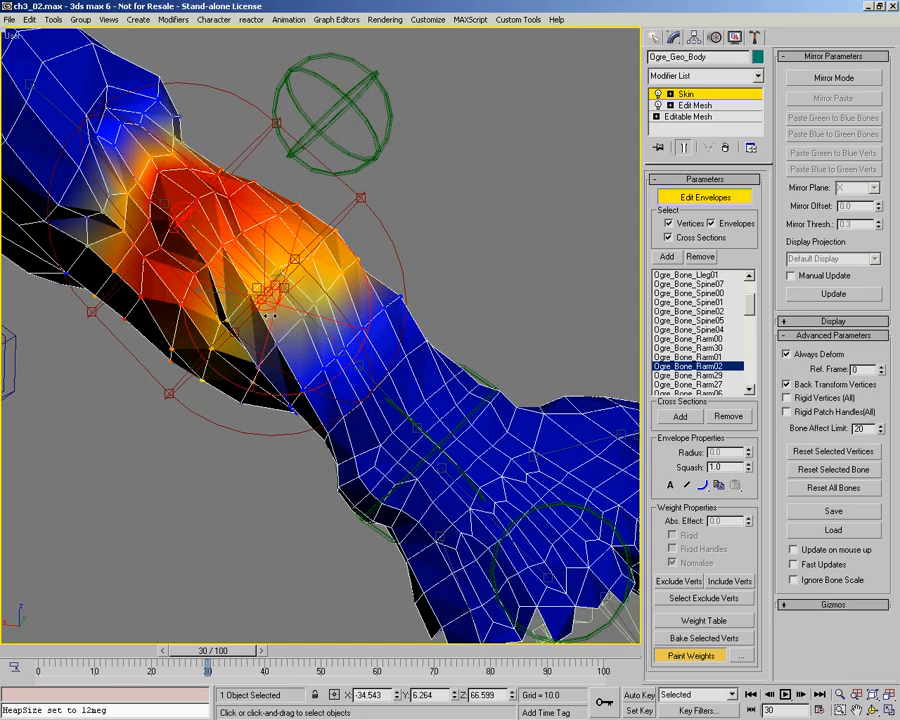
{"action": "middle_click_drag", "start_coordinate": [270, 317], "coordinate": [293, 352], "text": "alt"}
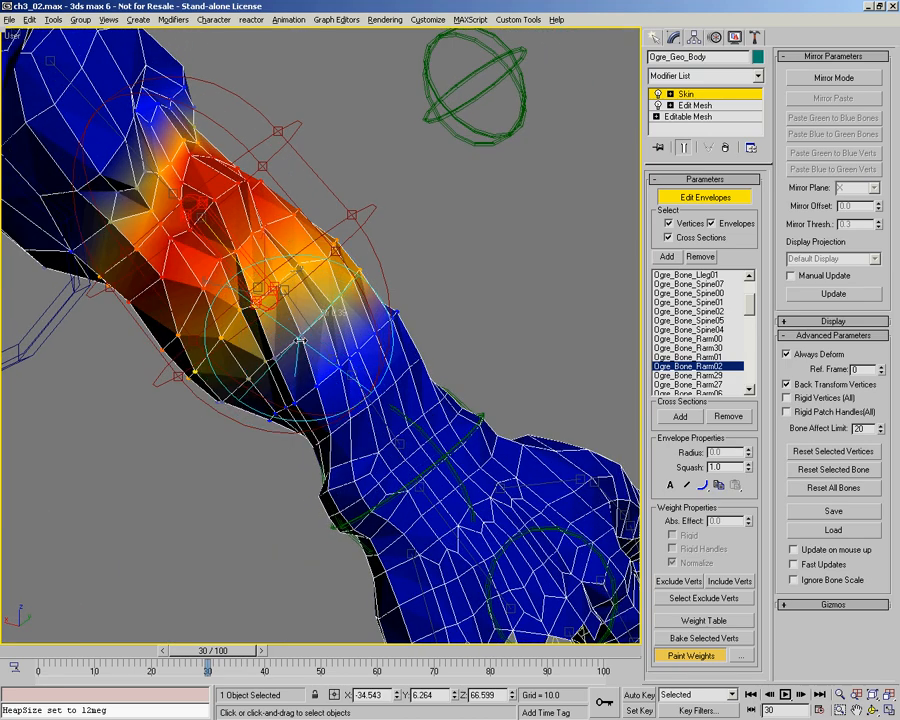
{"action": "left_click_drag", "start_coordinate": [300, 341], "coordinate": [321, 320]}
Continue blending Ogre_Bone_Rarm02's weights across the middle of the forearm, working around it from all sides
{"action": "middle_click_drag", "start_coordinate": [250, 330], "coordinate": [234, 292], "text": "alt"}
{"action": "middle_click_drag", "start_coordinate": [287, 304], "coordinate": [257, 258], "text": "alt"}
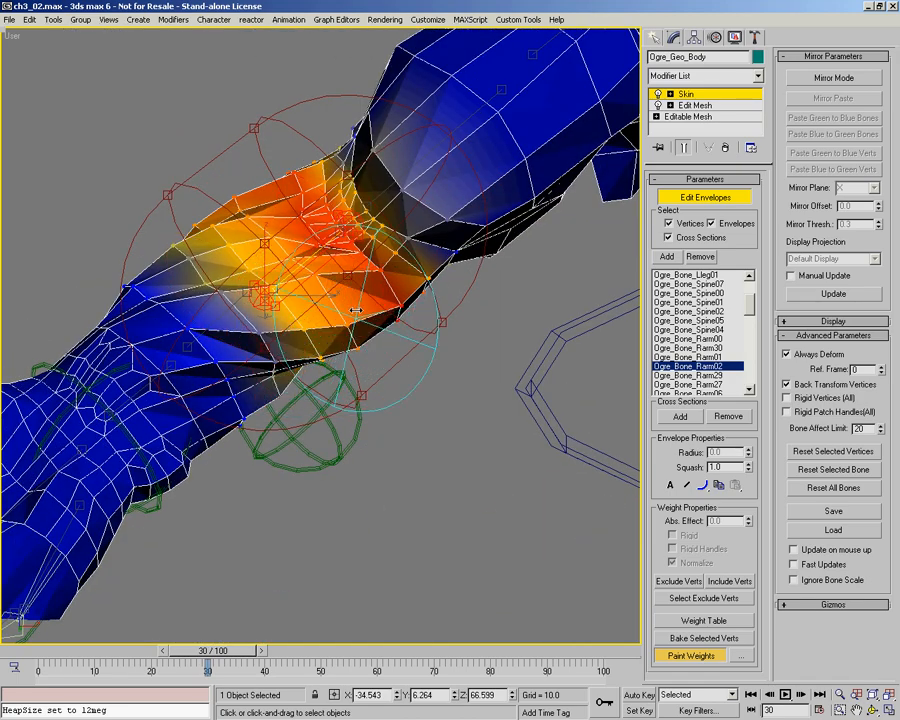
{"action": "middle_click_drag", "start_coordinate": [356, 310], "coordinate": [277, 287], "text": "alt"}
{"action": "middle_click_drag", "start_coordinate": [320, 329], "coordinate": [237, 251], "text": "alt"}
{"action": "middle_click_drag", "start_coordinate": [296, 312], "coordinate": [257, 272], "text": "alt"}
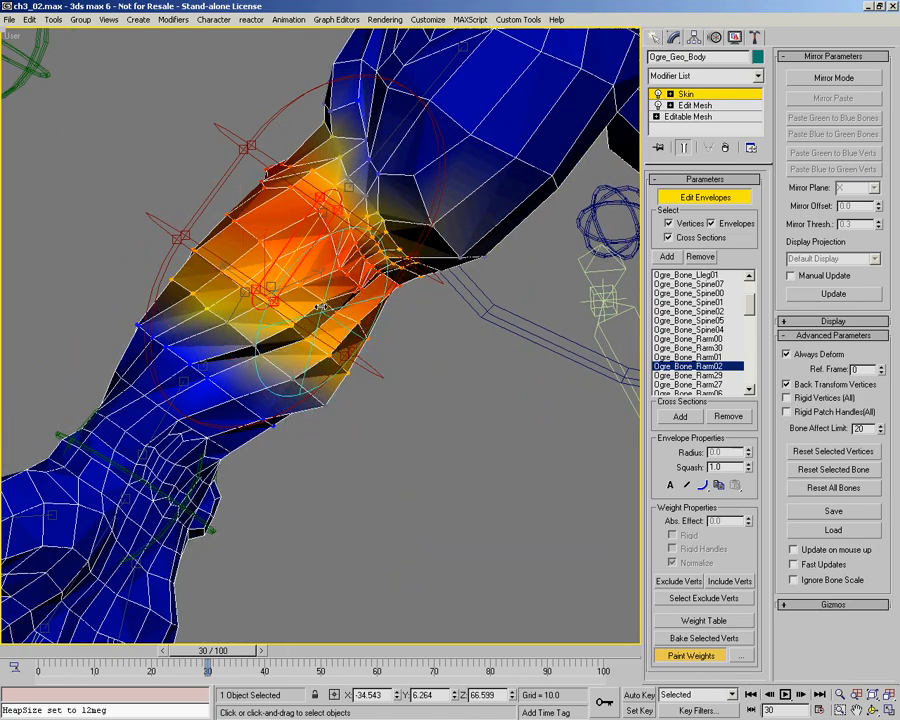
{"action": "middle_click_drag", "start_coordinate": [321, 307], "coordinate": [368, 304], "text": "alt"}
{"action": "middle_click_drag", "start_coordinate": [330, 374], "coordinate": [189, 280], "text": "alt"}
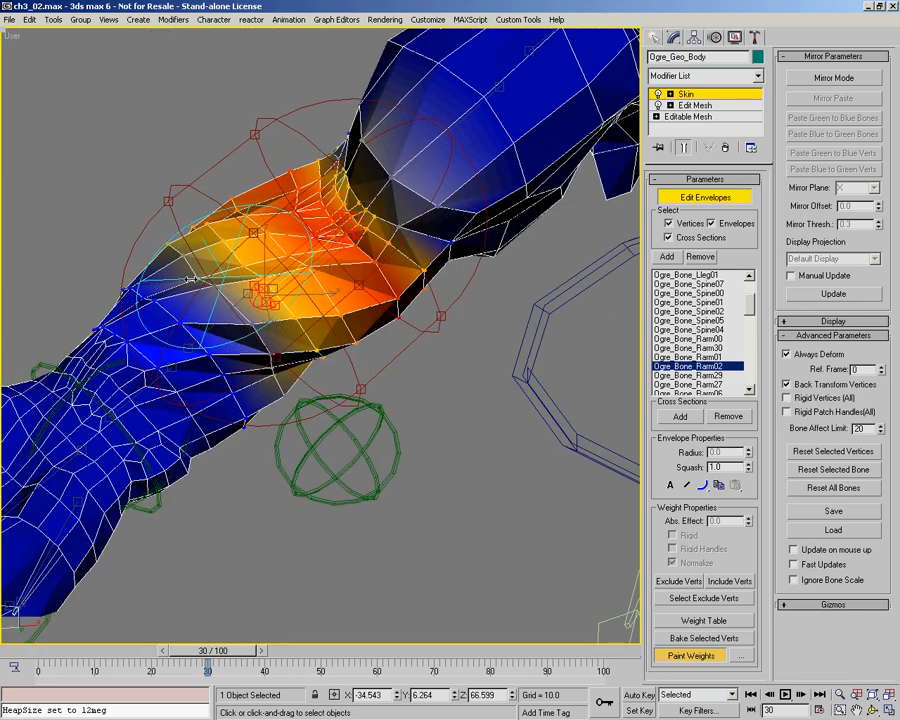
{"action": "middle_click_drag", "start_coordinate": [297, 313], "coordinate": [237, 312], "text": "alt"}
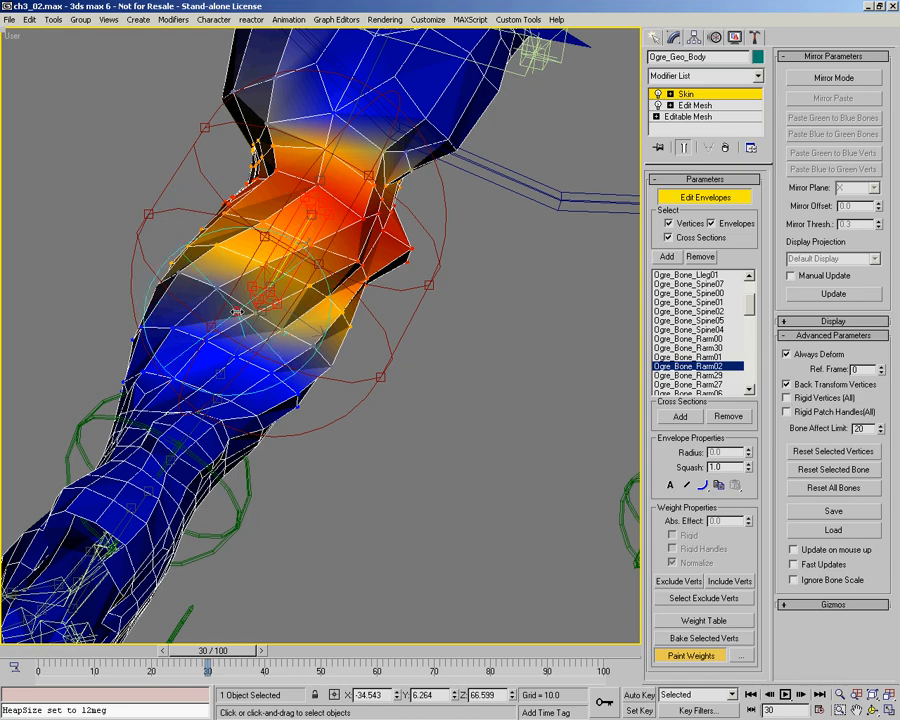
{"action": "middle_click_drag", "start_coordinate": [342, 328], "coordinate": [279, 323], "text": "alt"}
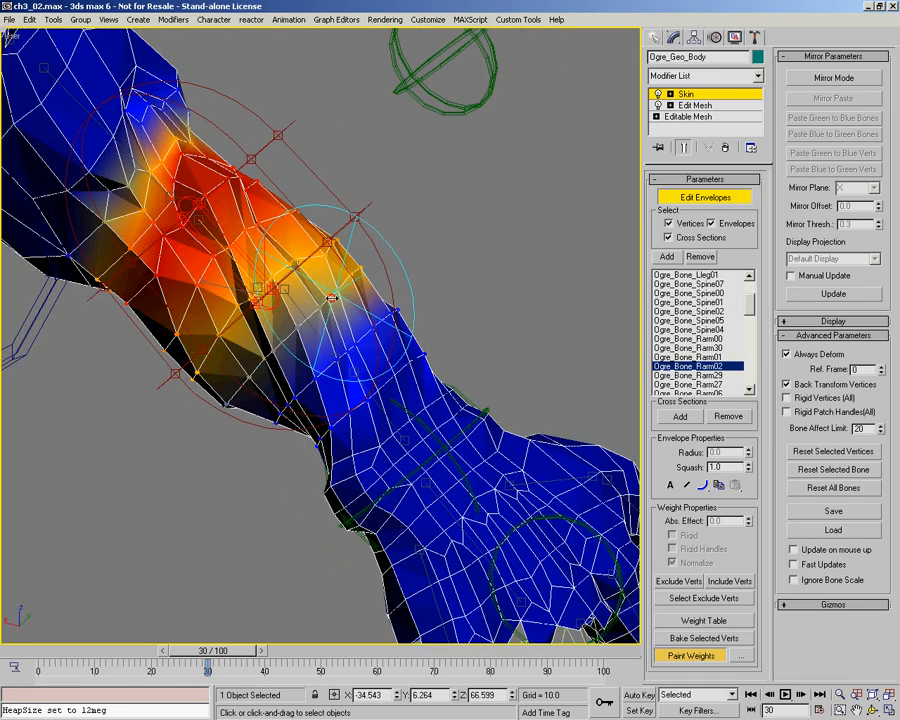
{"action": "middle_click_drag", "start_coordinate": [344, 284], "coordinate": [255, 328], "text": "alt"}
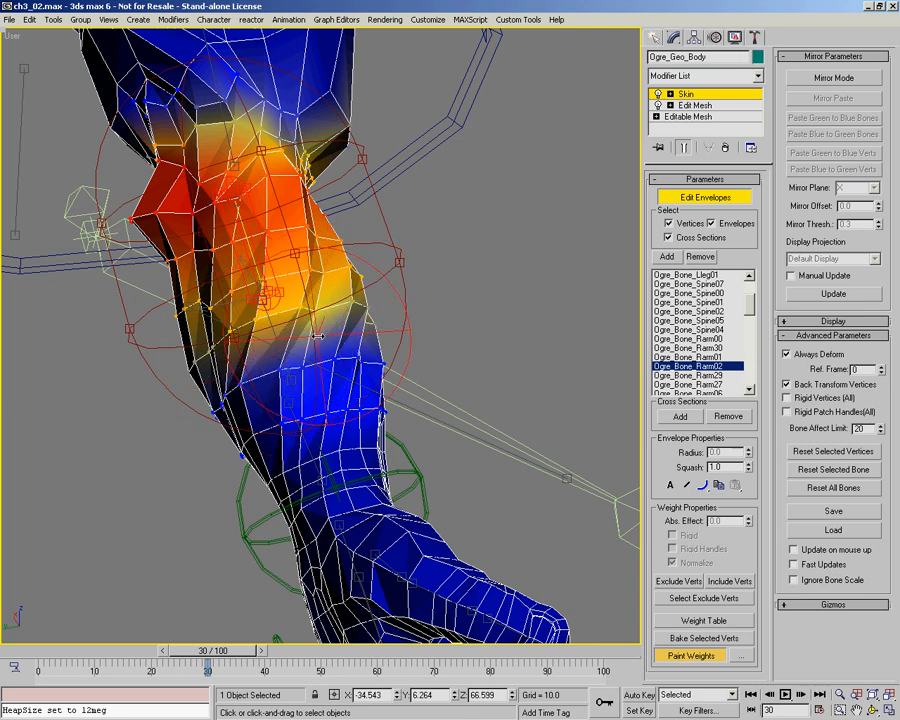
{"action": "middle_click_drag", "start_coordinate": [331, 348], "coordinate": [277, 314], "text": "alt"}
Leave skin paint mode, select the lower forearm bone Ogre_Bone_Rarm29 and turn skin paint mode back on
{"action": "right_click", "coordinate": [272, 309]}
{"action": "left_click", "coordinate": [238, 327]}
{"action": "left_click", "coordinate": [241, 354]}
{"action": "mouse_move", "coordinate": [241, 354]}
{"action": "middle_mouse_down", "text": "alt"}
{"action": "mouse_move", "coordinate": [310, 335]}
{"action": "mouse_move", "coordinate": [247, 267]}
{"action": "mouse_move", "coordinate": [249, 281]}
{"action": "middle_mouse_up", "text": "alt"}
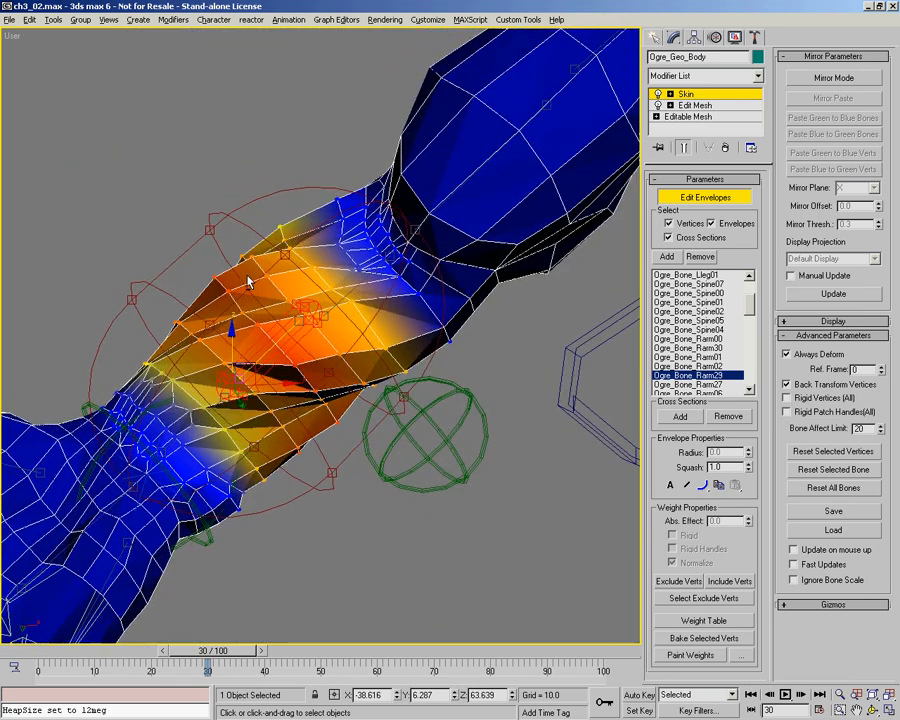
{"action": "right_click", "coordinate": [276, 320]}
{"action": "left_click", "coordinate": [238, 334]}
{"action": "scroll", "coordinate": [297, 287], "scroll_direction": "up", "scroll_amount": 4}
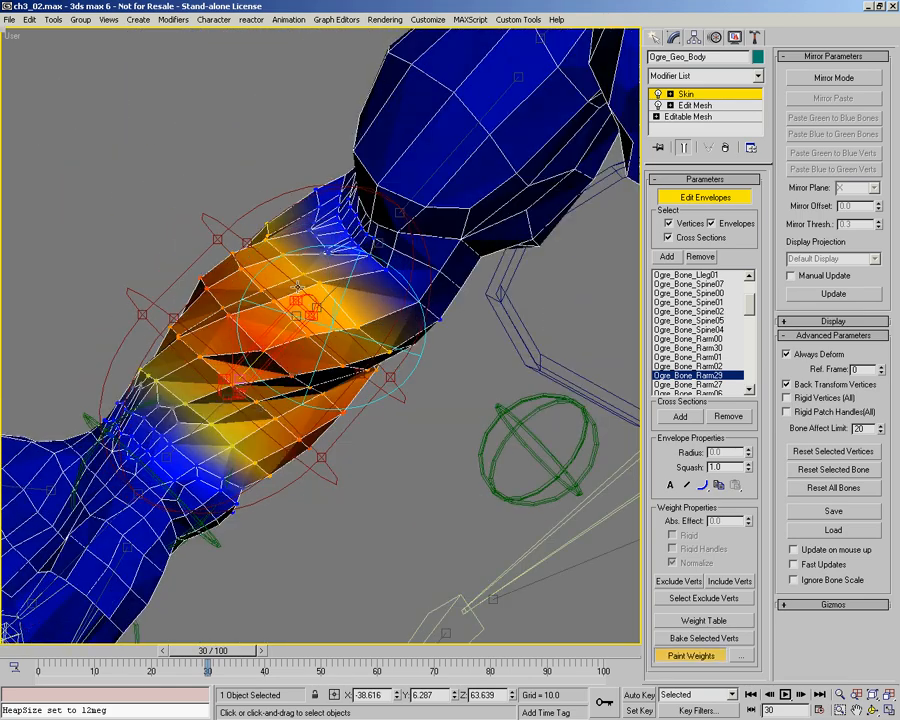
Paint Ogre_Bone_Rarm29's weights around the lower forearm and its border at the wrist from all sides
{"action": "mouse_move", "coordinate": [302, 346]}
{"action": "middle_mouse_down", "text": "alt"}
{"action": "mouse_move", "coordinate": [190, 350]}
{"action": "mouse_move", "coordinate": [230, 400]}
{"action": "middle_mouse_up", "text": "alt"}
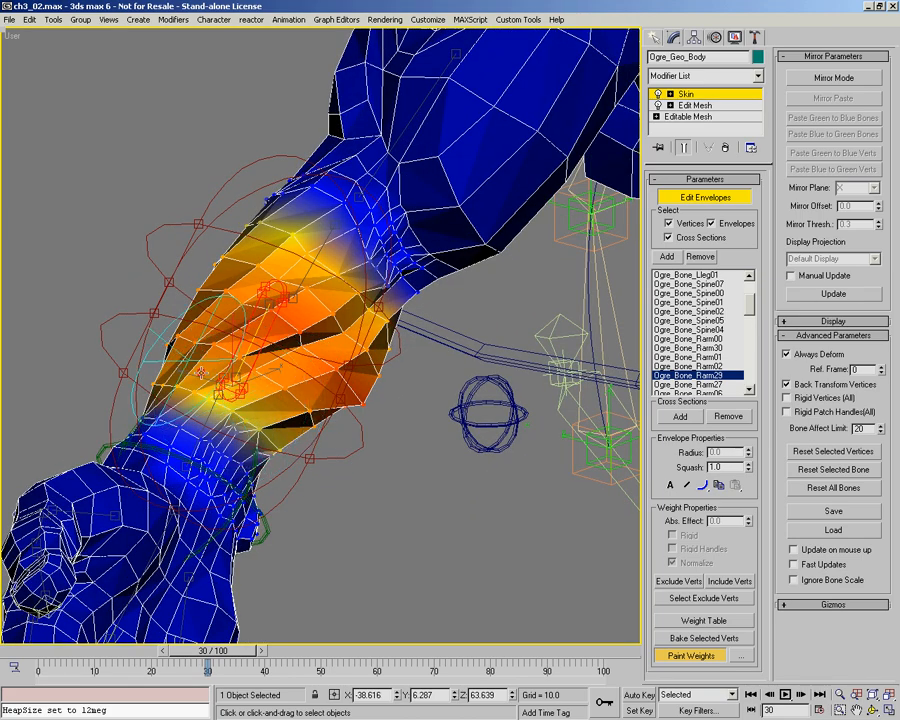
{"action": "middle_click_drag", "start_coordinate": [284, 424], "coordinate": [314, 379], "text": "alt"}
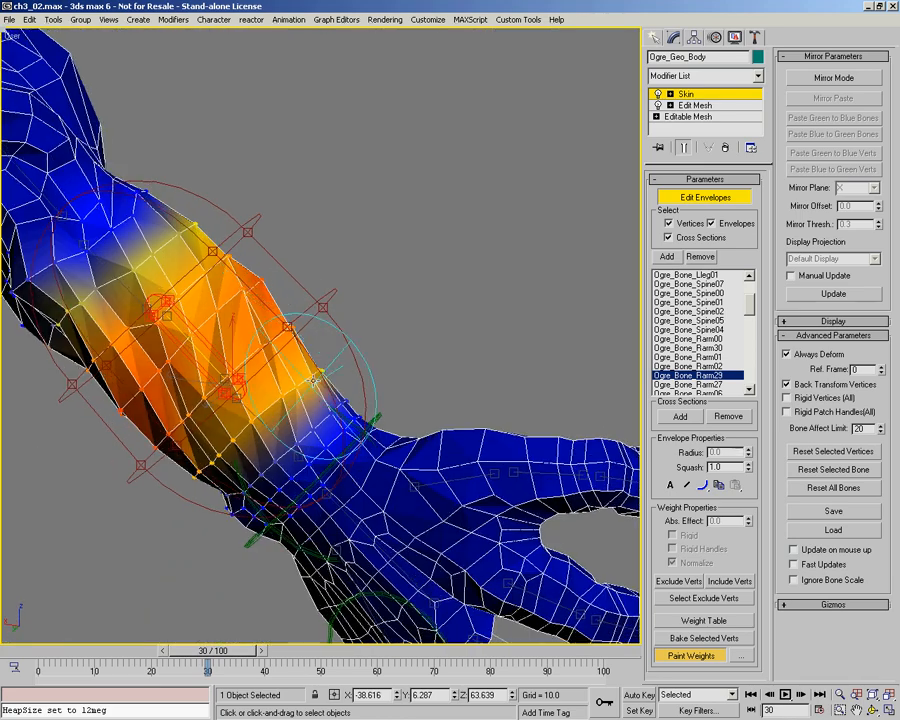
{"action": "middle_click_drag", "start_coordinate": [269, 406], "coordinate": [314, 355], "text": "alt"}
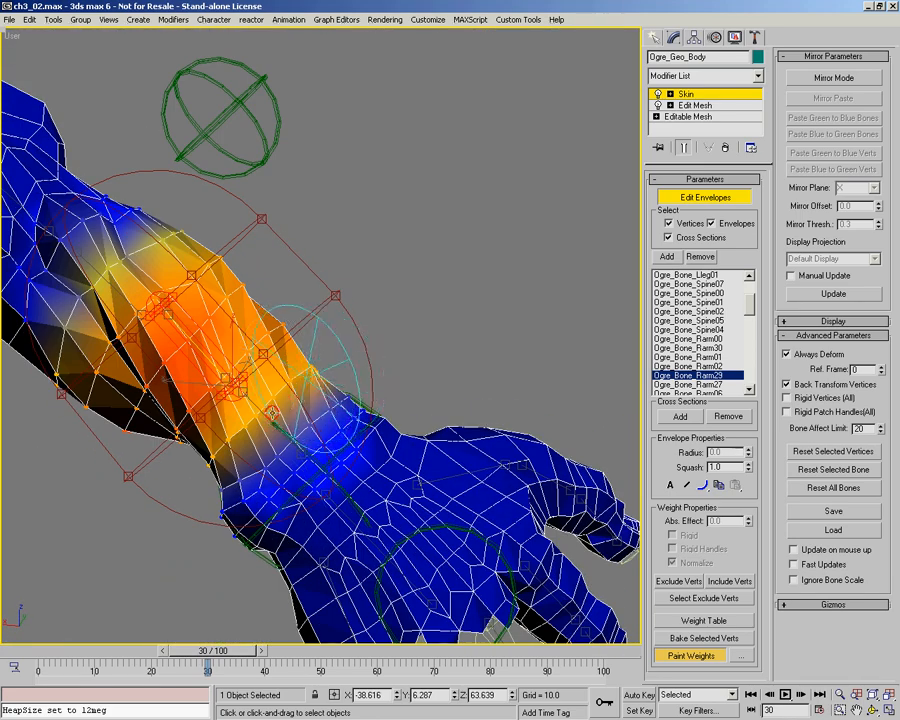
{"action": "middle_click_drag", "start_coordinate": [230, 447], "coordinate": [172, 352], "text": "alt"}
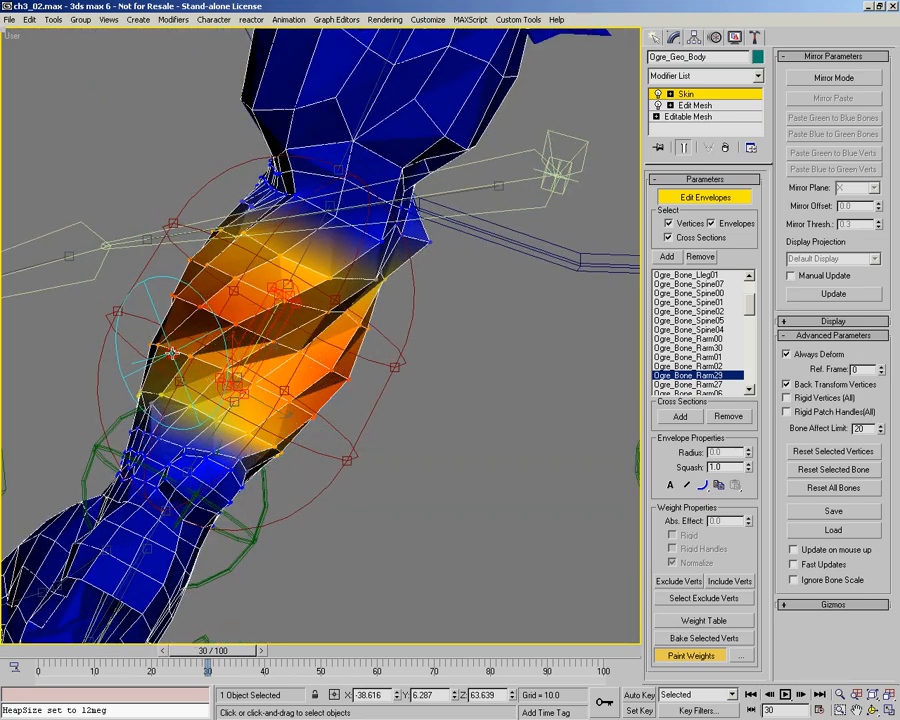
{"action": "middle_click_drag", "start_coordinate": [277, 376], "coordinate": [282, 265], "text": "alt"}
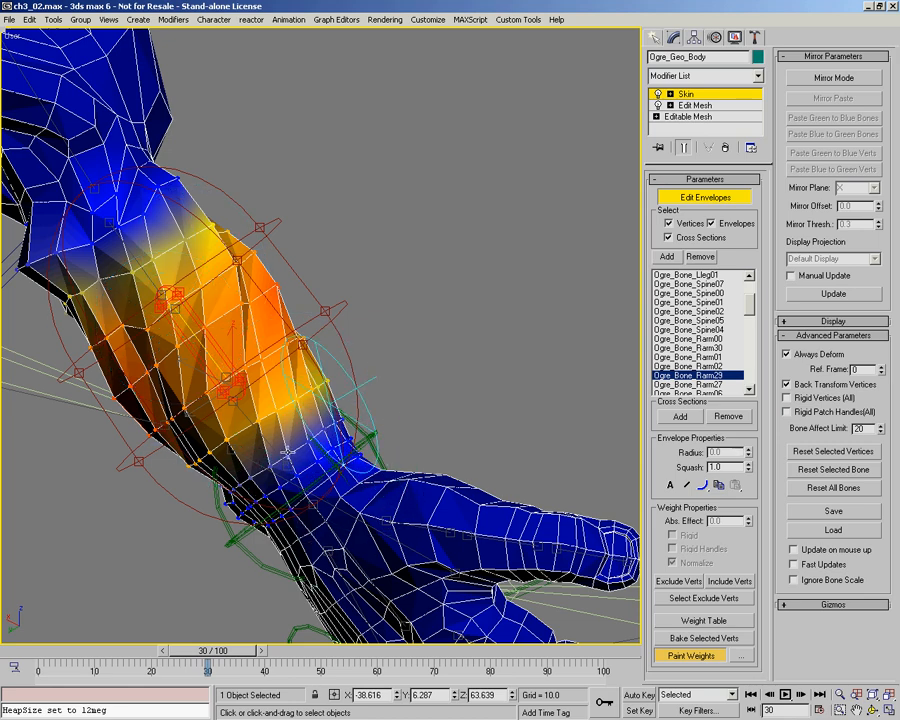
{"action": "middle_click_drag", "start_coordinate": [250, 365], "coordinate": [580, 425], "text": "alt"}
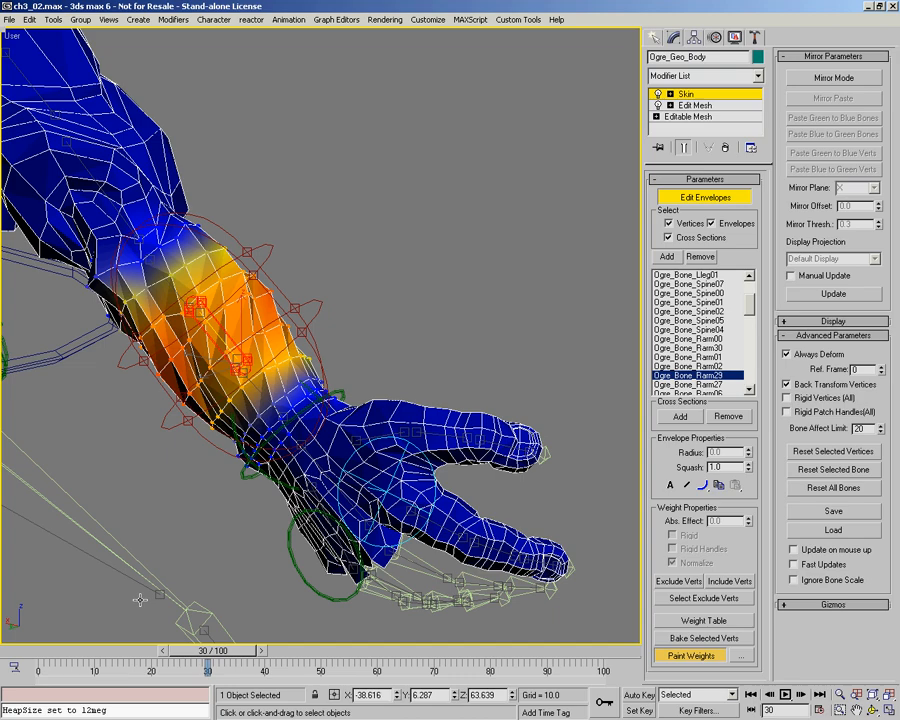
Go to frame 31, toggle skin paint blend mode and set the paint weight to 0.02 for Ogre_Bone_Rarm29
{"action": "mouse_move", "coordinate": [203, 660]}
{"action": "left_mouse_down"}
{"action": "mouse_move", "coordinate": [190, 662]}
{"action": "mouse_move", "coordinate": [245, 662]}
{"action": "mouse_move", "coordinate": [200, 648]}
{"action": "mouse_move", "coordinate": [337, 662]}
{"action": "mouse_move", "coordinate": [232, 652]}
{"action": "mouse_move", "coordinate": [203, 638]}
{"action": "mouse_move", "coordinate": [250, 650]}
{"action": "mouse_move", "coordinate": [208, 637]}
{"action": "left_mouse_up"}
{"action": "mouse_move", "coordinate": [272, 250]}
{"action": "middle_mouse_down", "text": "alt"}
{"action": "mouse_move", "coordinate": [245, 267]}
{"action": "mouse_move", "coordinate": [225, 311]}
{"action": "mouse_move", "coordinate": [280, 334]}
{"action": "middle_mouse_up", "text": "alt"}
{"action": "scroll", "coordinate": [226, 313], "scroll_direction": "up", "scroll_amount": 2}
{"action": "key", "text": "p"}
{"action": "right_click", "coordinate": [283, 335]}
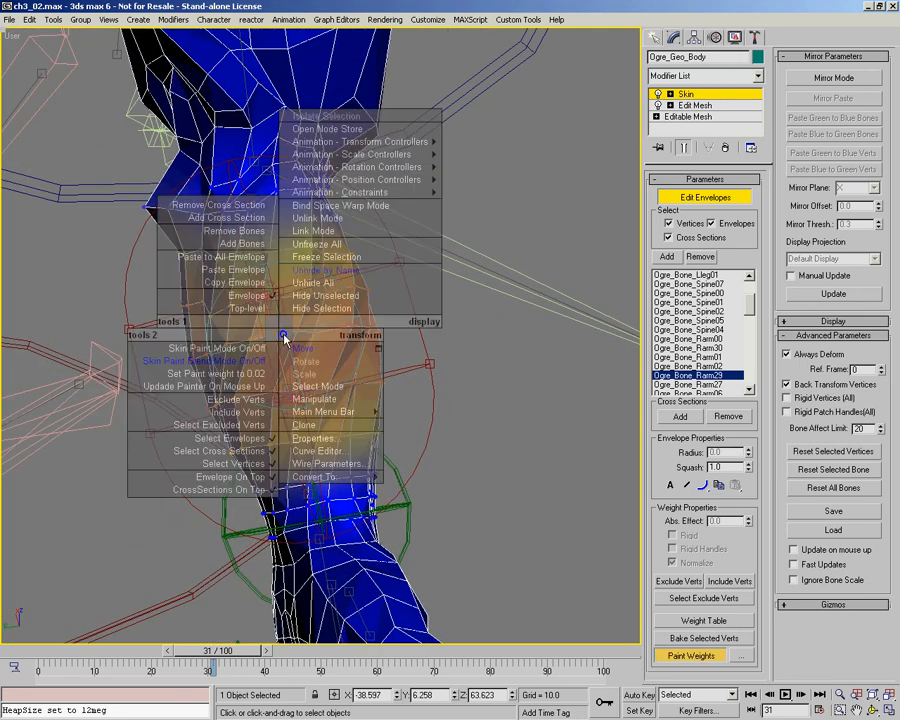
{"action": "left_click", "coordinate": [238, 358]}
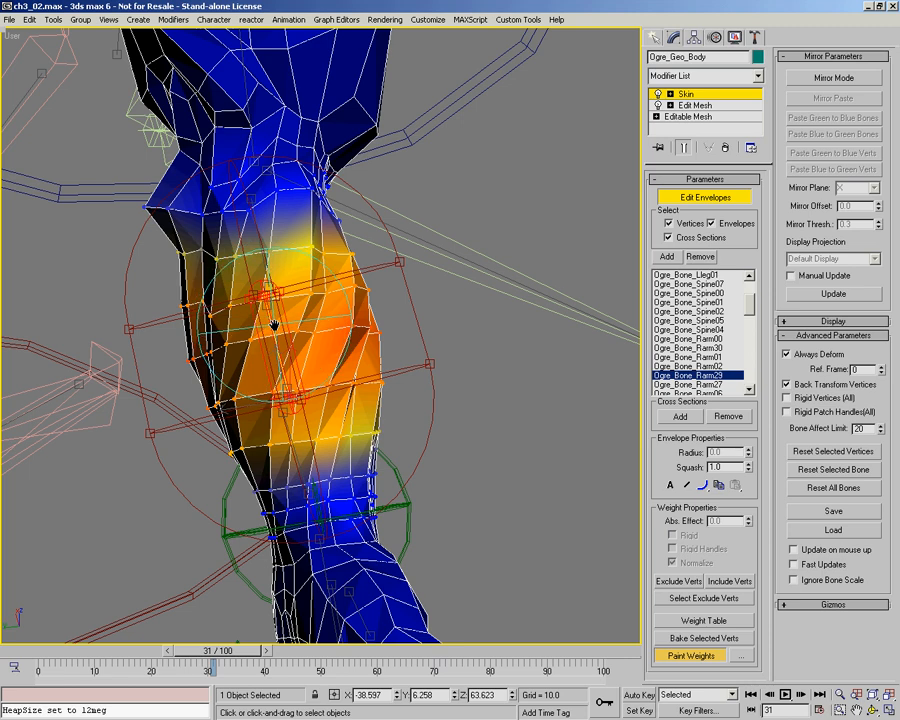
{"action": "right_click", "coordinate": [287, 325]}
{"action": "left_click", "coordinate": [249, 362]}
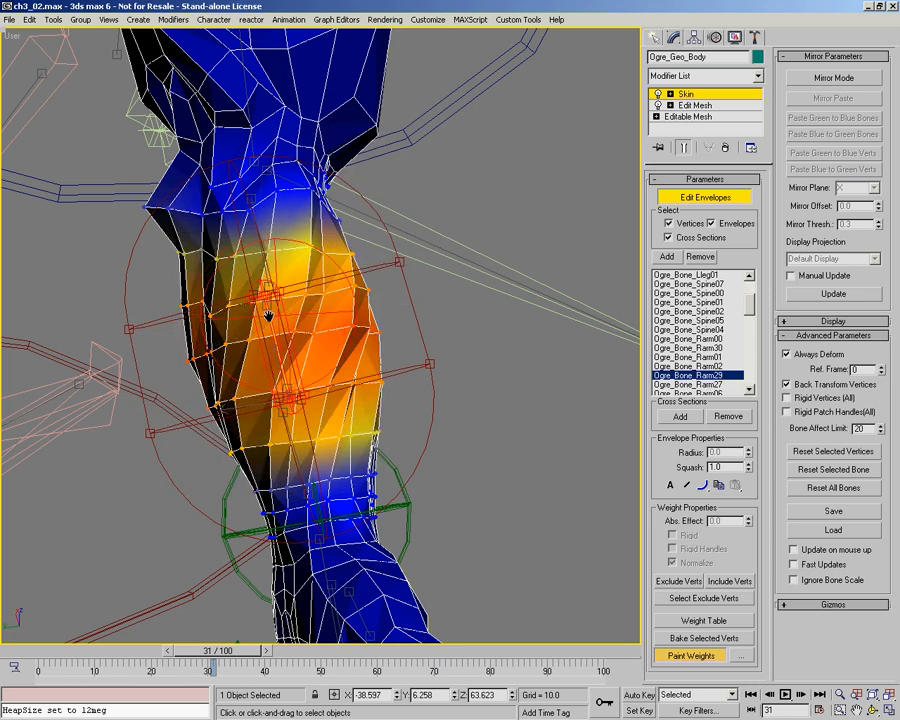
Refine Ogre_Bone_Rarm29's weights over the folded middle of the forearm, painting from all sides at frame 31
{"action": "middle_click_drag", "start_coordinate": [284, 328], "coordinate": [295, 321], "text": "alt"}
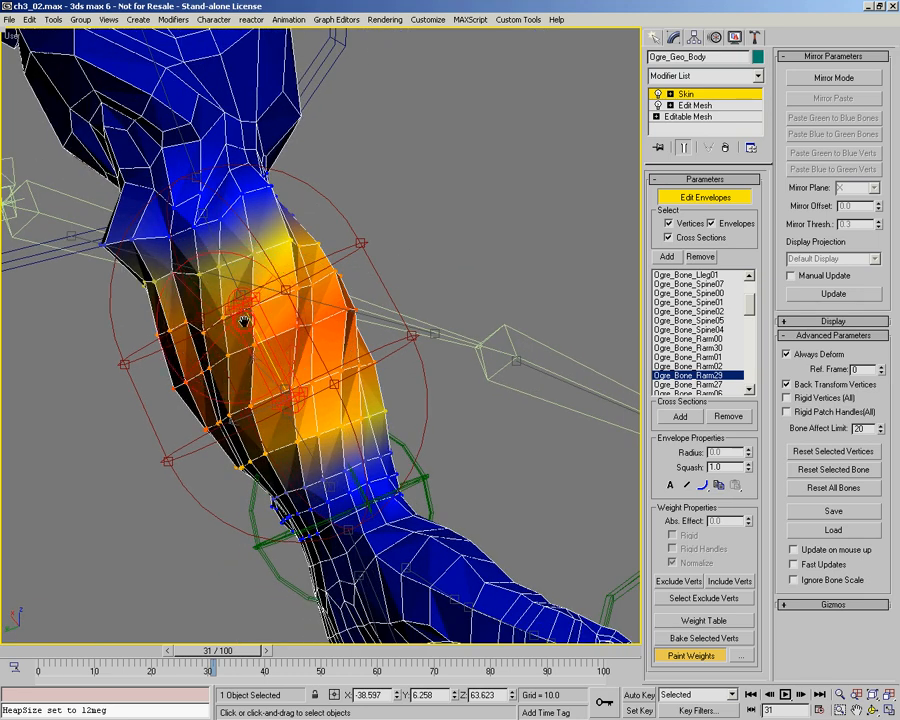
{"action": "middle_click_drag", "start_coordinate": [301, 353], "coordinate": [175, 327], "text": "alt"}
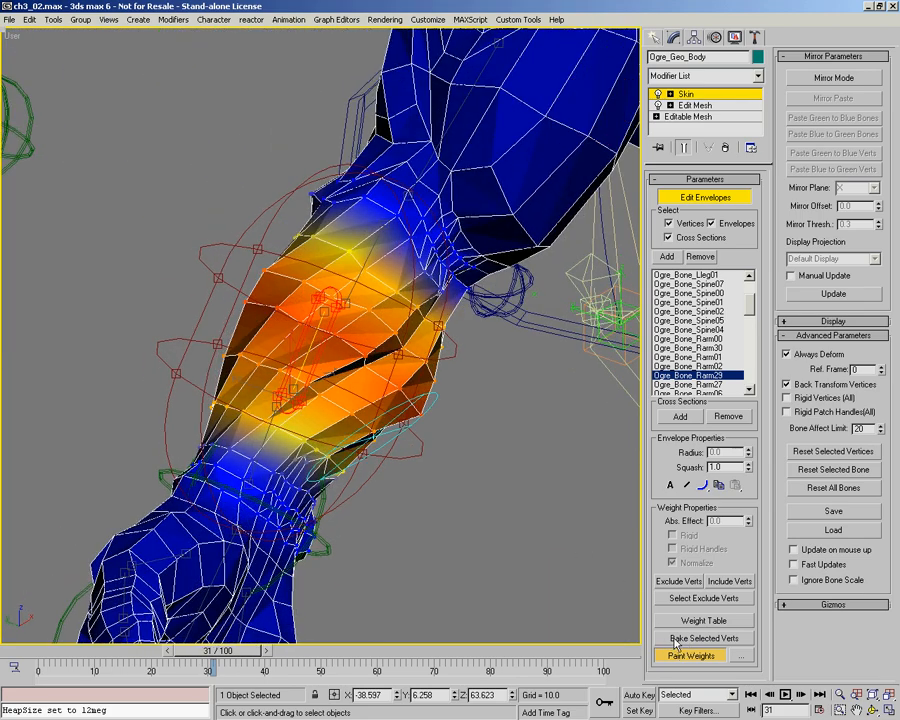
{"action": "middle_click_drag", "start_coordinate": [222, 252], "coordinate": [282, 356], "text": "alt"}
{"action": "middle_click_drag", "start_coordinate": [329, 383], "coordinate": [307, 307], "text": "alt"}
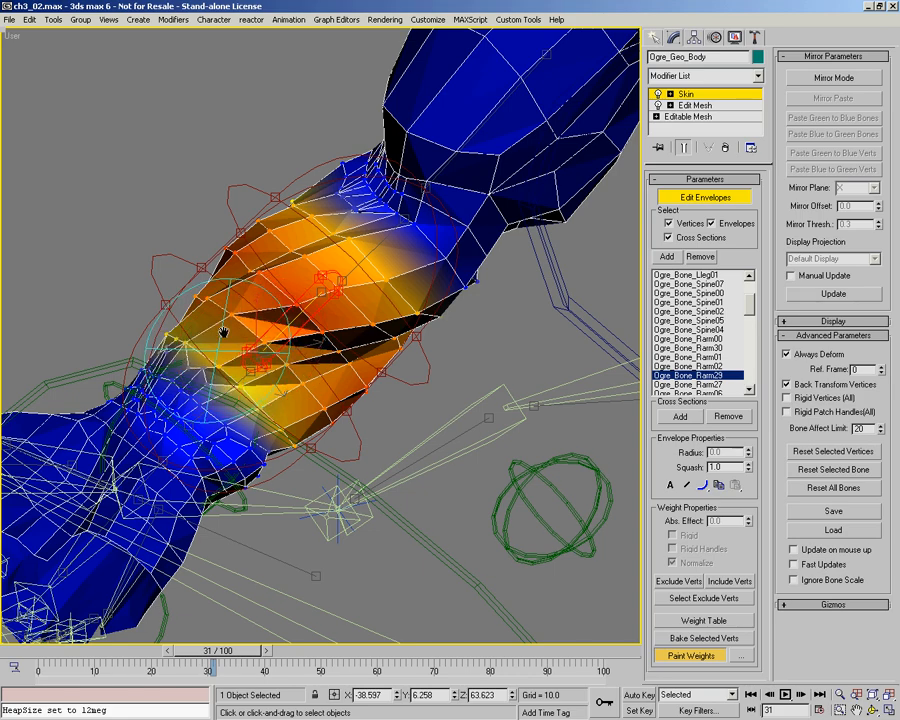
{"action": "middle_click_drag", "start_coordinate": [277, 313], "coordinate": [247, 567], "text": "alt"}
Go to frame 94 and turn off envelope editing for the body's skin
{"action": "left_click_drag", "start_coordinate": [207, 651], "coordinate": [582, 670]}
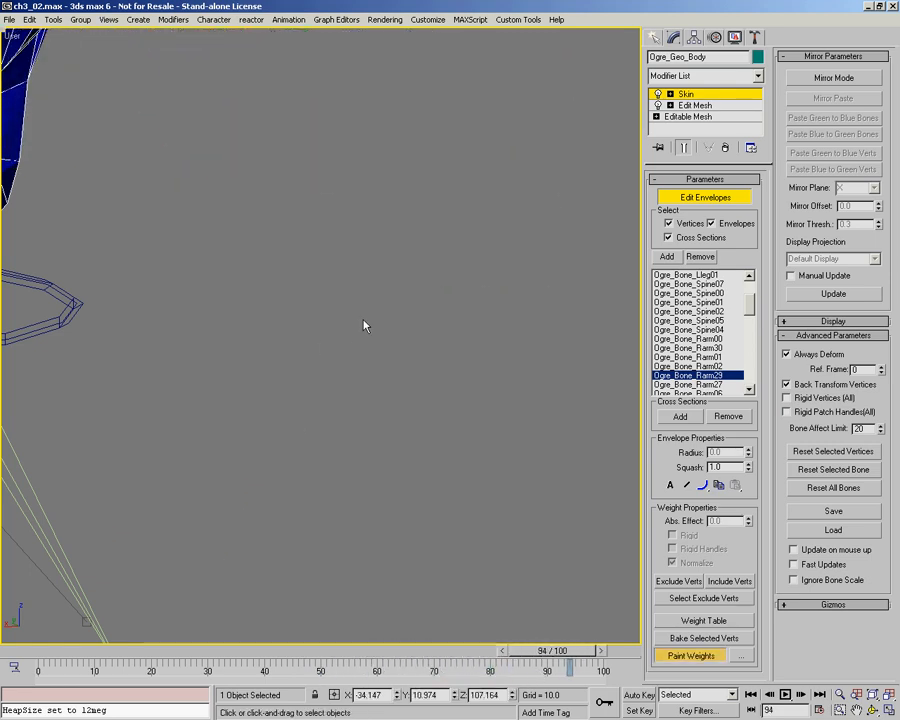
{"action": "scroll", "coordinate": [364, 324], "scroll_direction": "down", "scroll_amount": 6}
{"action": "mouse_move", "coordinate": [364, 324]}
{"action": "middle_mouse_down", "text": "alt"}
{"action": "mouse_move", "coordinate": [410, 395]}
{"action": "mouse_move", "coordinate": [350, 410]}
{"action": "mouse_move", "coordinate": [265, 360]}
{"action": "mouse_move", "coordinate": [230, 372]}
{"action": "middle_mouse_up", "text": "alt"}
{"action": "left_click", "coordinate": [718, 194]}
{"action": "left_click", "coordinate": [718, 194]}
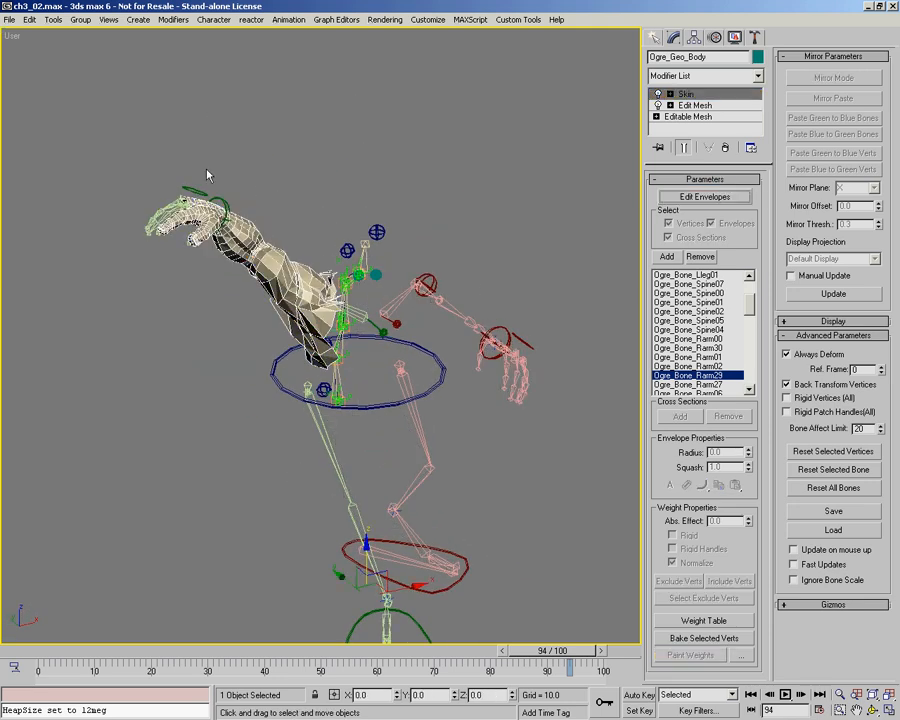
Select the right arm's wrist, elbow and shoulder controls together and go to frame 90
{"action": "left_click", "coordinate": [224, 197]}
{"action": "middle_click_drag", "start_coordinate": [291, 233], "coordinate": [297, 345], "text": "alt"}
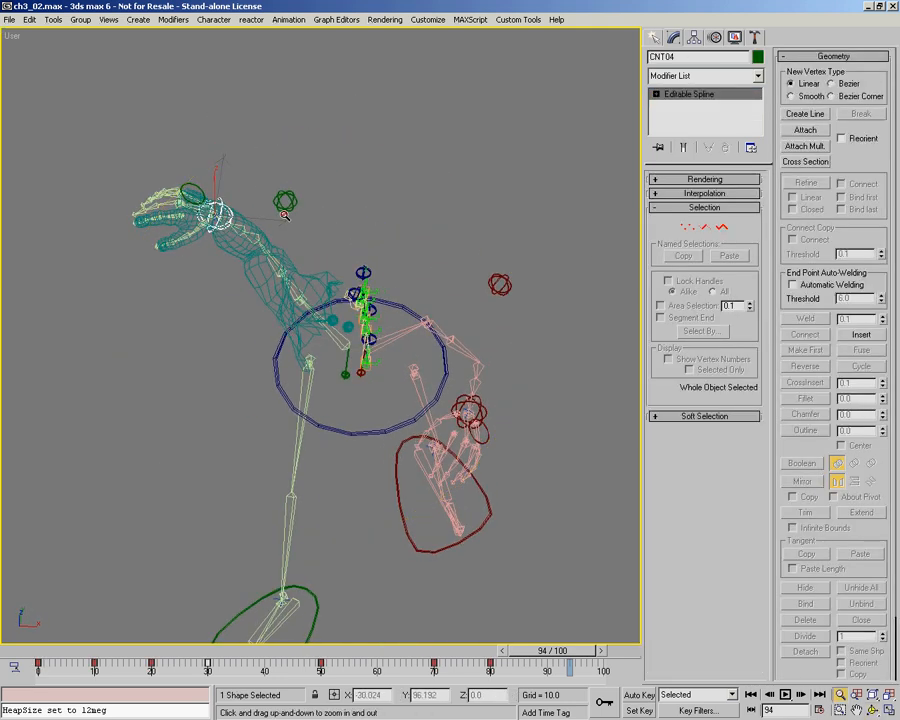
{"action": "scroll", "coordinate": [295, 208], "scroll_direction": "up", "scroll_amount": 3}
{"action": "left_click", "coordinate": [297, 199], "text": "ctrl"}
{"action": "scroll", "coordinate": [381, 455], "scroll_direction": "up", "scroll_amount": 3}
{"action": "left_click", "coordinate": [379, 422], "text": "ctrl"}
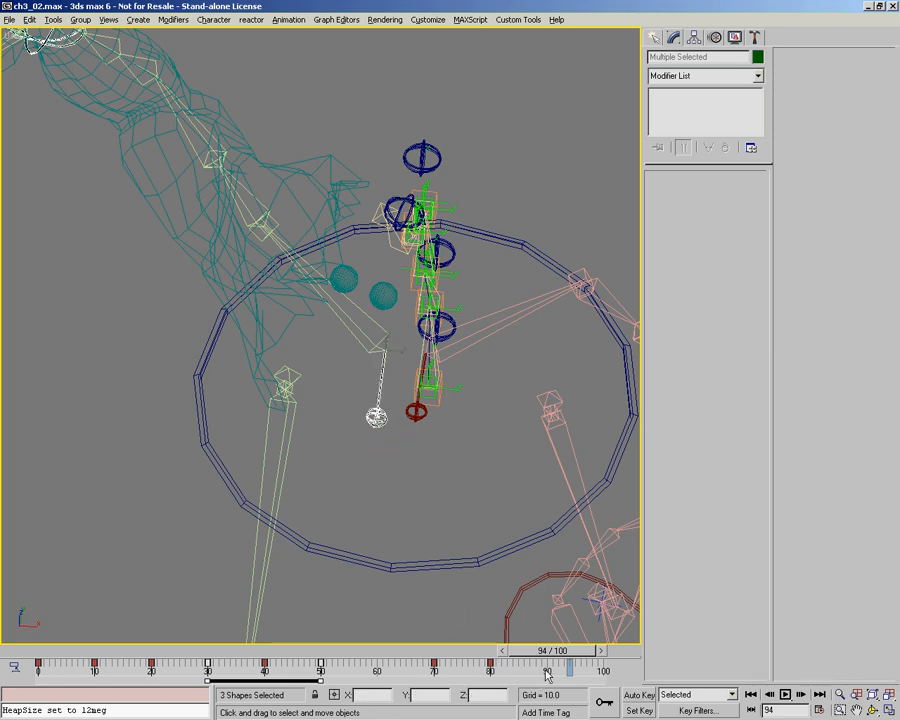
{"action": "left_click_drag", "start_coordinate": [566, 652], "coordinate": [544, 653]}
{"action": "middle_click_drag", "start_coordinate": [269, 362], "coordinate": [337, 381]}
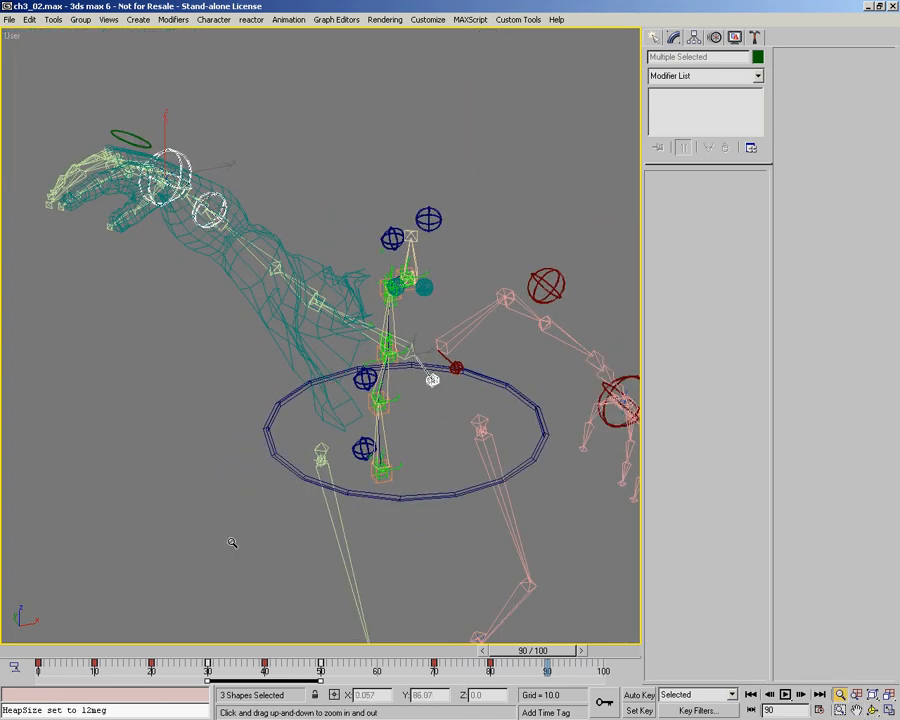
Change the track bar's key filter and copy the selected arm controls' frame 0 keys to frame 90
{"action": "right_click", "coordinate": [74, 668]}
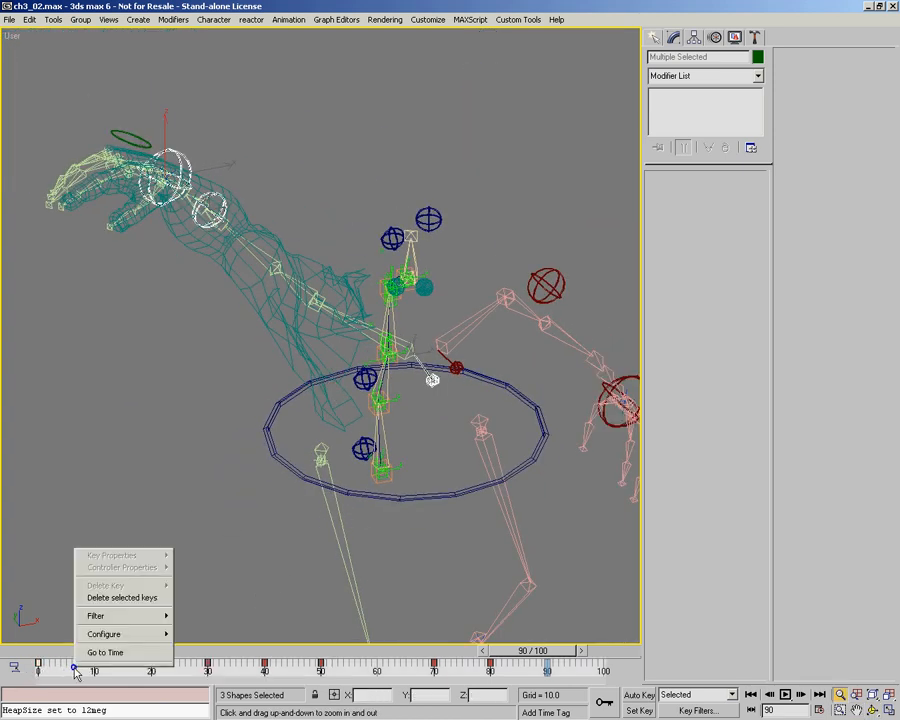
{"action": "mouse_move", "coordinate": [114, 614]}
{"action": "left_click", "coordinate": [205, 612]}
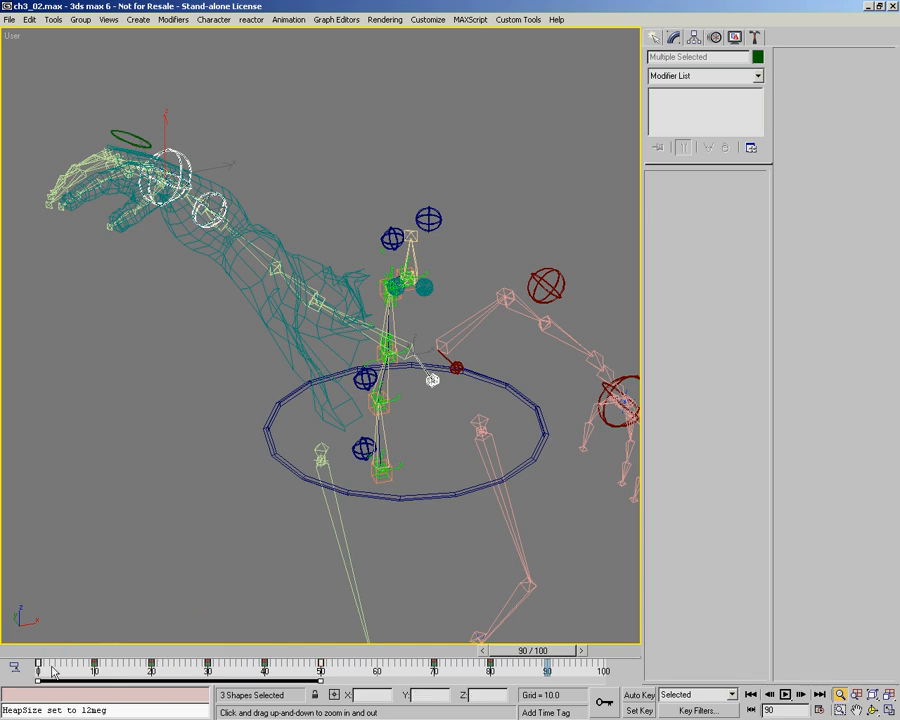
{"action": "left_click_drag", "start_coordinate": [38, 664], "coordinate": [398, 686], "text": "shift"}
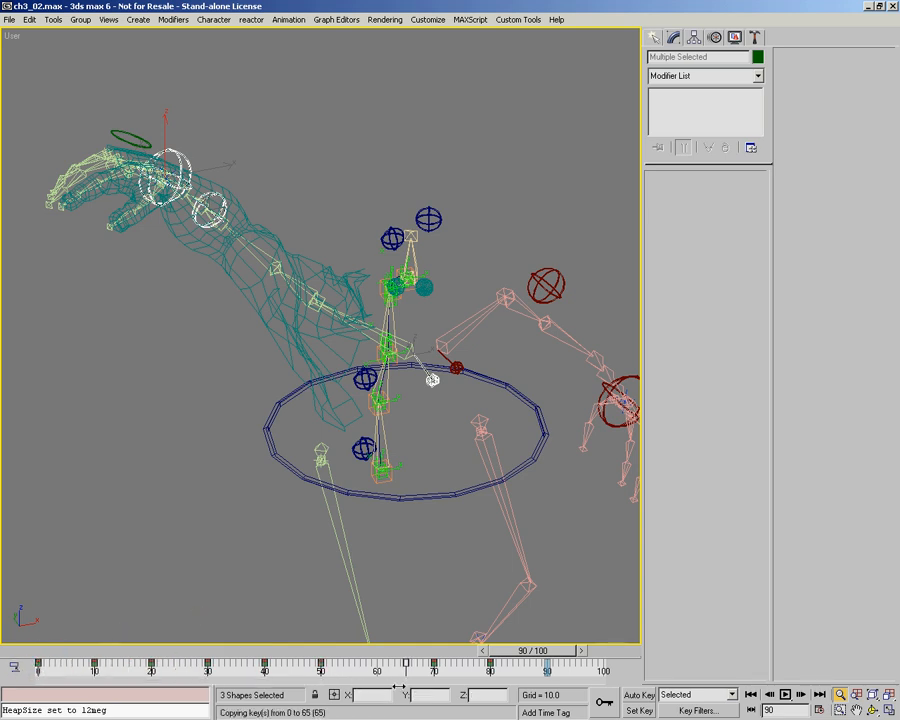
{"action": "left_click_drag", "start_coordinate": [545, 693], "coordinate": [547, 697], "text": "shift"}
{"action": "middle_click_drag", "start_coordinate": [264, 495], "coordinate": [302, 383]}
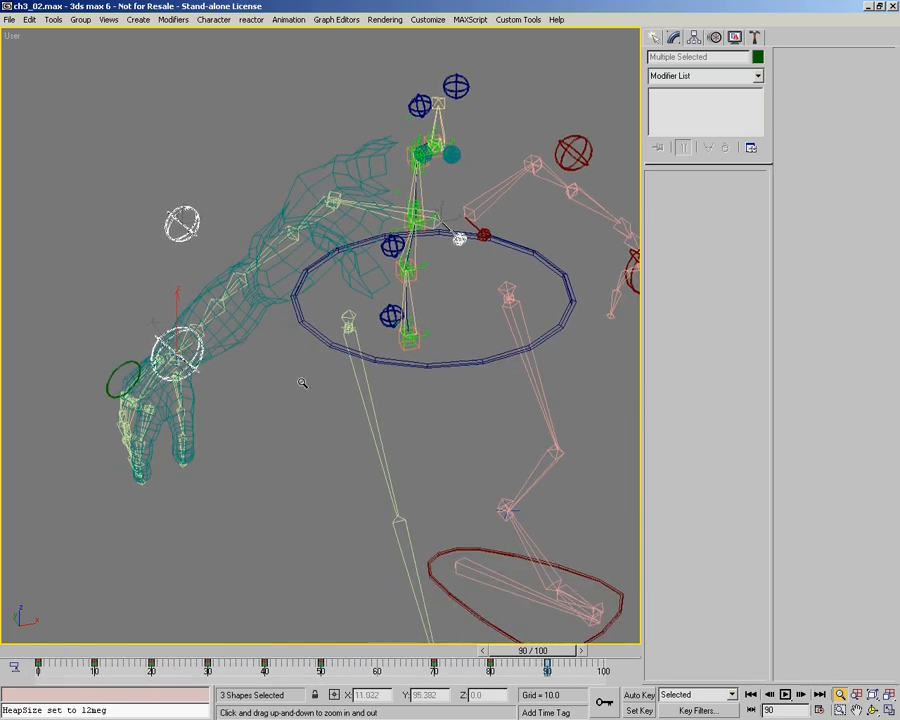
Turn on Auto Key and extend the animation range to frame 130
{"action": "key", "text": "n"}
{"action": "left_click_drag", "start_coordinate": [527, 651], "coordinate": [546, 664]}
{"action": "right_click_drag", "start_coordinate": [546, 664], "coordinate": [428, 663], "text": "ctrl+alt"}
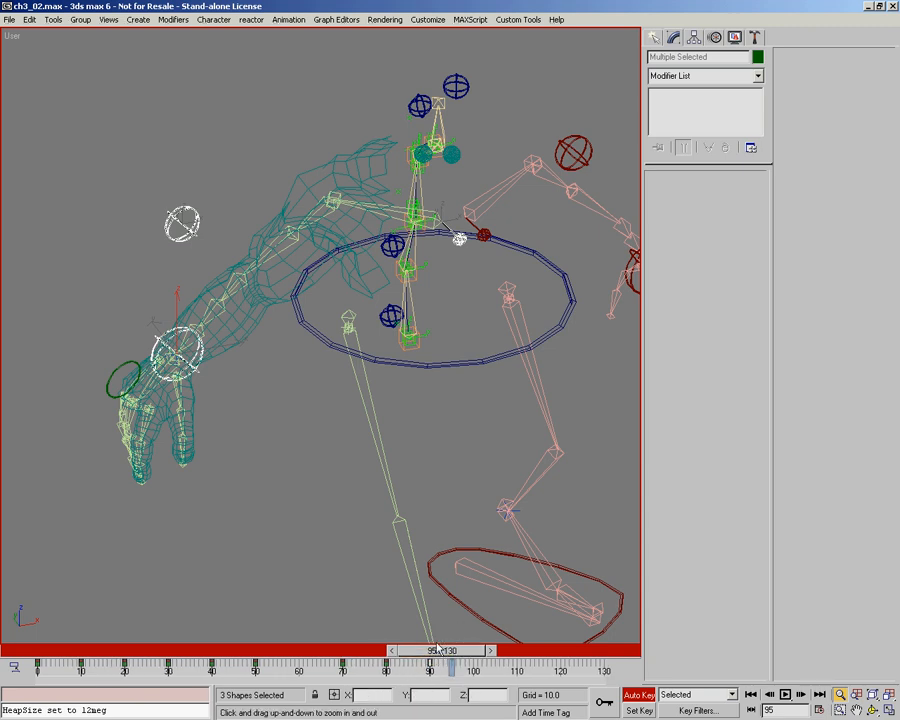
{"action": "left_click_drag", "start_coordinate": [436, 649], "coordinate": [461, 651]}
Select the finger control circle (Circle03) on the back of the right hand
{"action": "key", "text": "alt+z"}
{"action": "left_click_drag", "start_coordinate": [145, 433], "coordinate": [138, 335]}
{"action": "key", "text": "w"}
{"action": "left_click", "coordinate": [113, 260]}
{"action": "middle_click_drag", "start_coordinate": [162, 296], "coordinate": [403, 484]}
Key all finger attributes at frame 90 and move to frame 100
{"action": "left_click_drag", "start_coordinate": [470, 655], "coordinate": [427, 660]}
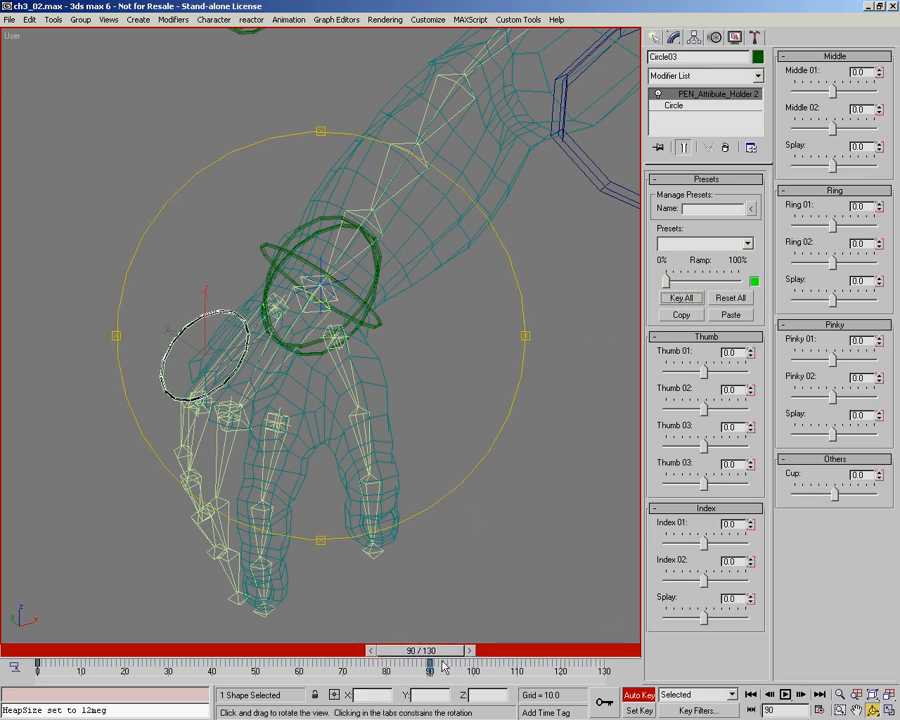
{"action": "left_click_drag", "start_coordinate": [437, 659], "coordinate": [483, 658]}
{"action": "middle_click", "coordinate": [382, 568], "text": "alt"}
{"action": "middle_click_drag", "start_coordinate": [264, 438], "coordinate": [324, 332], "text": "ctrl+alt"}
{"action": "middle_click_drag", "start_coordinate": [327, 325], "coordinate": [337, 318], "text": "alt"}
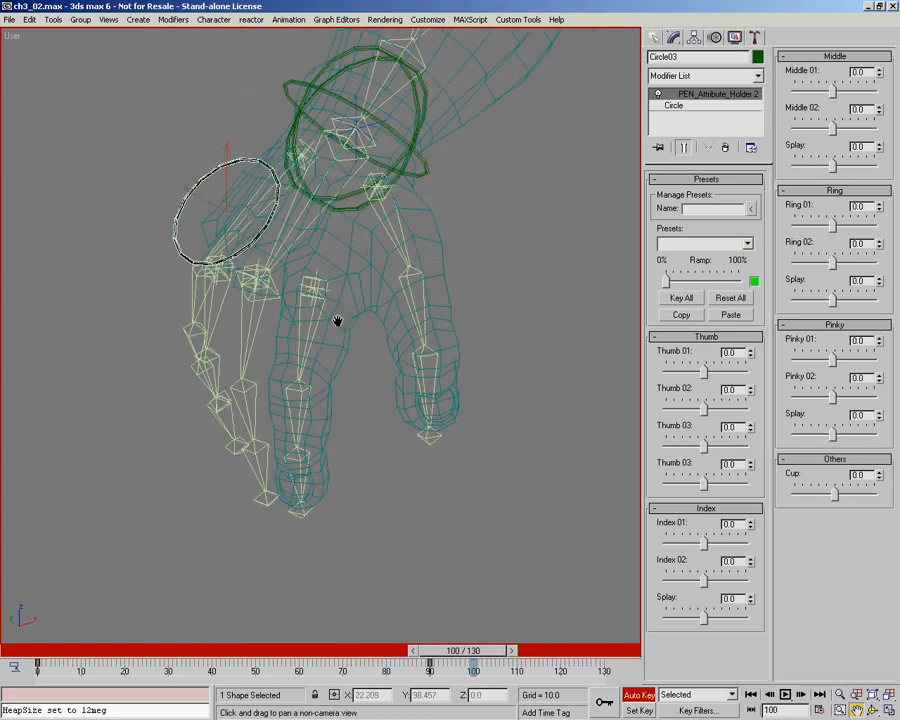
Curl the index finger at frame 100 with Index 01 at about 39.5 and Index 02 at about 69.7
{"action": "left_click_drag", "start_coordinate": [704, 546], "coordinate": [727, 543]}
{"action": "middle_click_drag", "start_coordinate": [327, 297], "coordinate": [562, 525], "text": "alt"}
{"action": "left_click_drag", "start_coordinate": [707, 586], "coordinate": [731, 583]}
{"action": "mouse_move", "coordinate": [321, 341]}
{"action": "middle_mouse_down", "text": "alt"}
{"action": "mouse_move", "coordinate": [267, 318]}
{"action": "mouse_move", "coordinate": [255, 370]}
{"action": "mouse_move", "coordinate": [300, 350]}
{"action": "middle_mouse_up", "text": "alt"}
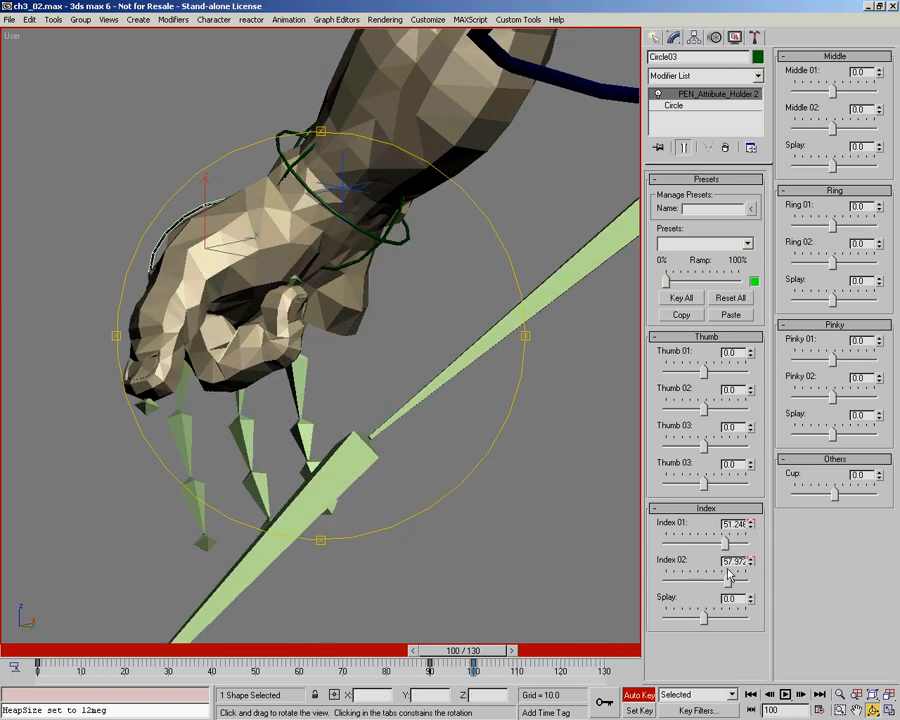
{"action": "left_click_drag", "start_coordinate": [727, 548], "coordinate": [720, 544]}
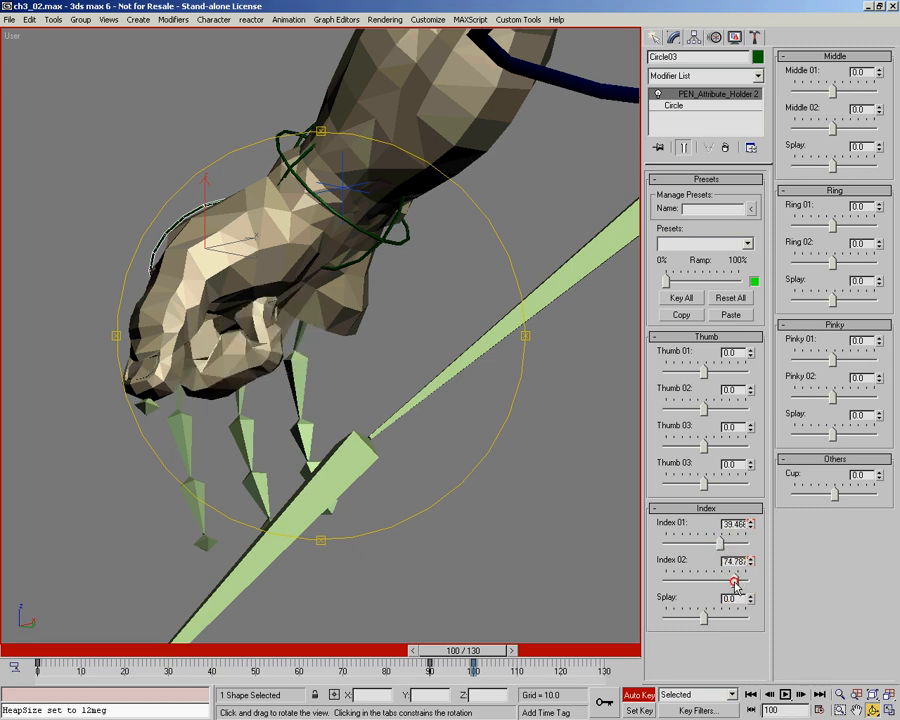
{"action": "left_click_drag", "start_coordinate": [322, 346], "coordinate": [342, 386]}
{"action": "key", "text": "alt+z"}
{"action": "left_click_drag", "start_coordinate": [210, 352], "coordinate": [227, 385]}
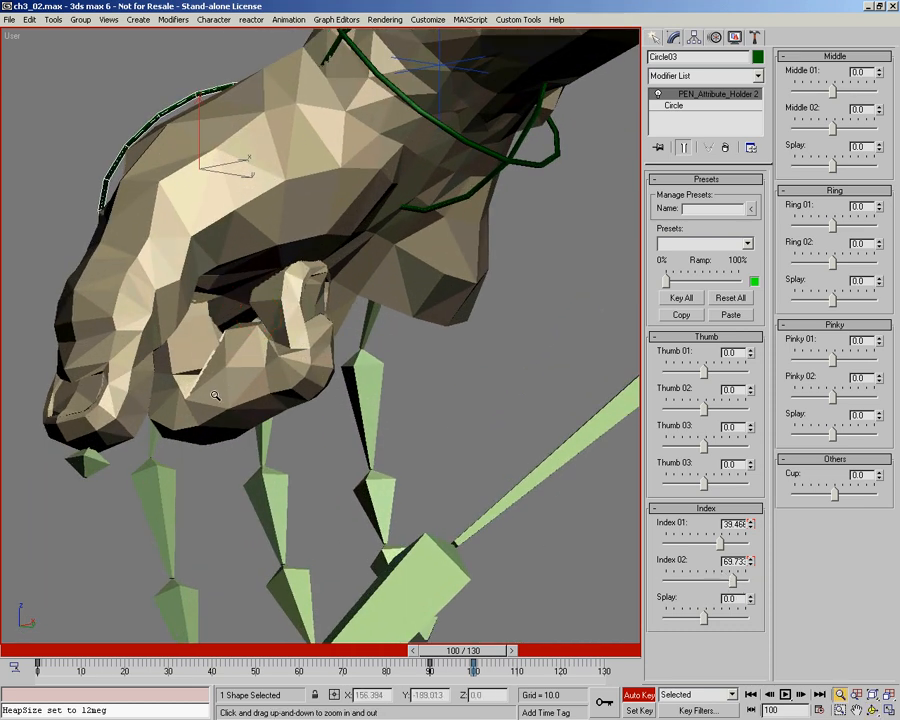
Move to frame 110 and reset all finger attributes of the hand control
{"action": "middle_click_drag", "start_coordinate": [286, 362], "coordinate": [340, 350]}
{"action": "middle_click_drag", "start_coordinate": [340, 350], "coordinate": [391, 340], "text": "ctrl+alt"}
{"action": "middle_click_drag", "start_coordinate": [391, 340], "coordinate": [307, 360]}
{"action": "mouse_move", "coordinate": [307, 360]}
{"action": "middle_mouse_down", "text": "alt"}
{"action": "mouse_move", "coordinate": [307, 321]}
{"action": "mouse_move", "coordinate": [271, 318]}
{"action": "mouse_move", "coordinate": [279, 293]}
{"action": "mouse_move", "coordinate": [299, 316]}
{"action": "mouse_move", "coordinate": [297, 345]}
{"action": "mouse_move", "coordinate": [317, 373]}
{"action": "middle_mouse_up", "text": "alt"}
{"action": "middle_click_drag", "start_coordinate": [338, 415], "coordinate": [348, 296], "text": "alt"}
{"action": "mouse_move", "coordinate": [470, 657]}
{"action": "left_mouse_down"}
{"action": "mouse_move", "coordinate": [510, 657]}
{"action": "mouse_move", "coordinate": [462, 651]}
{"action": "left_mouse_up"}
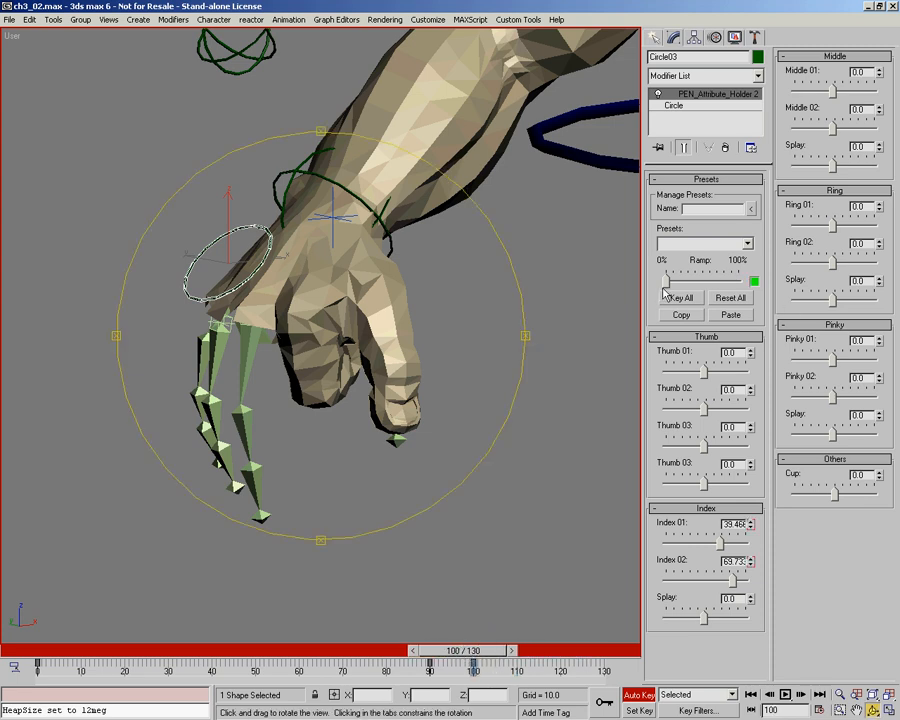
{"action": "left_click_drag", "start_coordinate": [488, 655], "coordinate": [530, 655]}
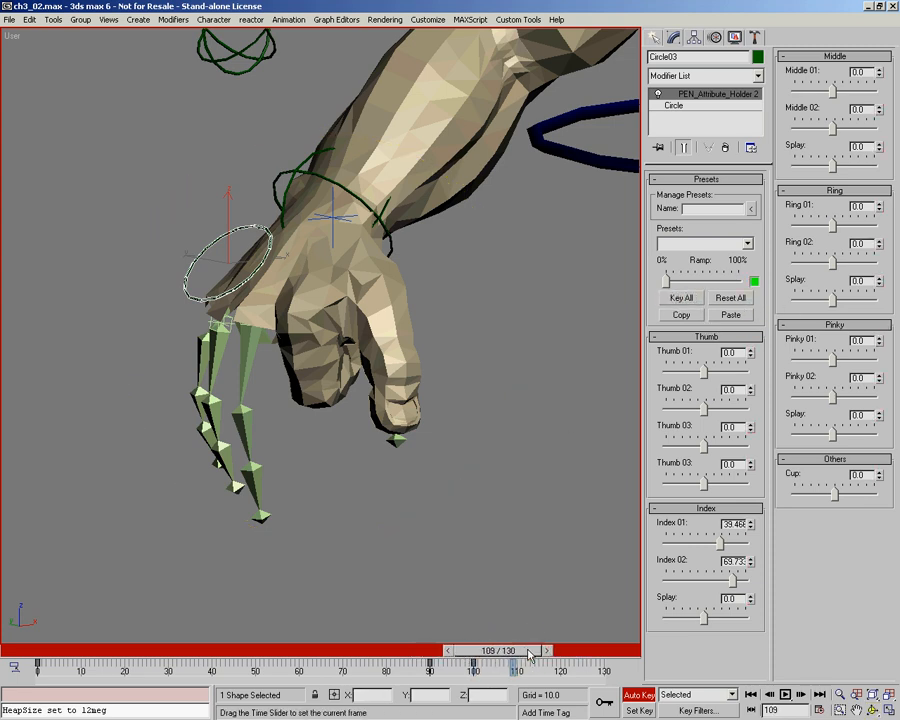
{"action": "left_click", "coordinate": [729, 298]}
Bend the index finger backward at frame 110 with Index 01 at about -58.06 and Index 02 at about -36.19
{"action": "left_click_drag", "start_coordinate": [705, 543], "coordinate": [689, 541]}
{"action": "left_click_drag", "start_coordinate": [703, 585], "coordinate": [688, 584]}
{"action": "left_click_drag", "start_coordinate": [320, 348], "coordinate": [459, 408]}
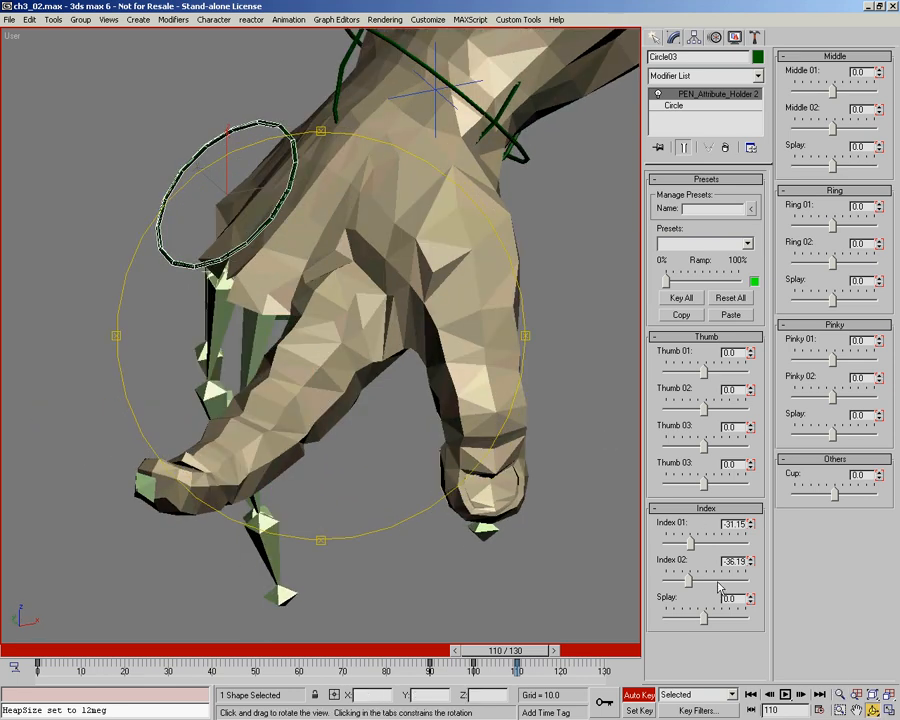
{"action": "left_click_drag", "start_coordinate": [691, 543], "coordinate": [681, 545]}
{"action": "left_click_drag", "start_coordinate": [372, 290], "coordinate": [314, 303]}
{"action": "left_click_drag", "start_coordinate": [312, 358], "coordinate": [348, 355]}
{"action": "right_click", "coordinate": [402, 442]}
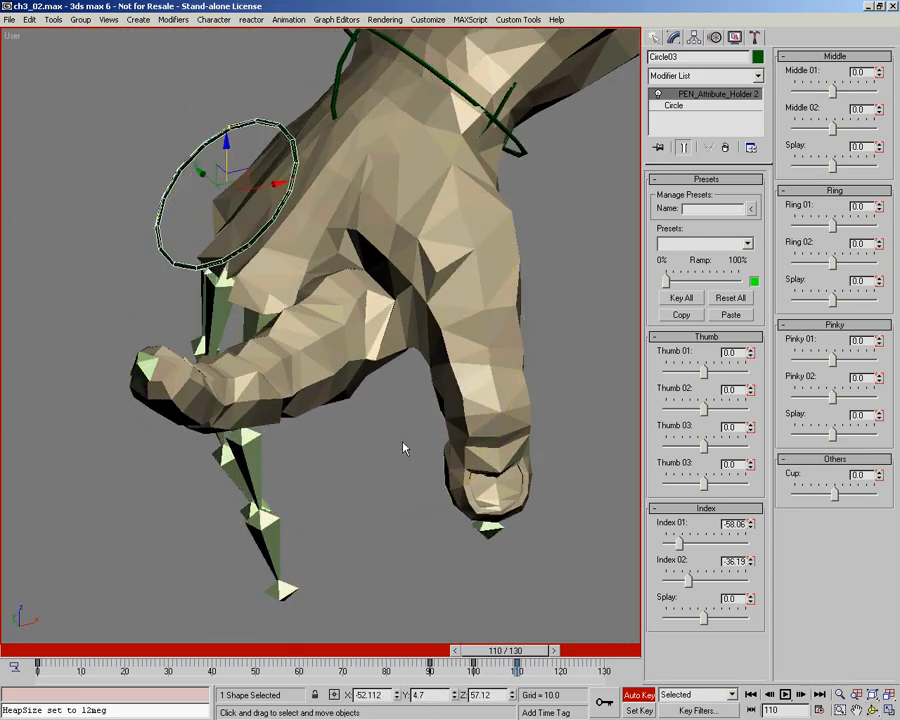
Return to frame 91, select the ogre body, and open its Skin envelopes on the index finger's first bone, Ogre_Bone_Rarm10
{"action": "left_click", "coordinate": [353, 386]}
{"action": "left_click_drag", "start_coordinate": [500, 651], "coordinate": [415, 655]}
{"action": "key", "text": "alt+z"}
{"action": "left_click_drag", "start_coordinate": [353, 430], "coordinate": [353, 386]}
{"action": "key", "text": "1"}
{"action": "middle_click_drag", "start_coordinate": [355, 394], "coordinate": [327, 318], "text": "ctrl+alt"}
{"action": "left_click", "coordinate": [315, 360]}
Turn on skin weight painting and paint Ogre_Bone_Rarm10's weights around the index finger's first segment at frame 91
{"action": "mouse_move", "coordinate": [327, 318]}
{"action": "middle_mouse_down"}
{"action": "mouse_move", "coordinate": [323, 289]}
{"action": "mouse_move", "coordinate": [361, 314]}
{"action": "mouse_move", "coordinate": [271, 352]}
{"action": "mouse_move", "coordinate": [268, 392]}
{"action": "mouse_move", "coordinate": [350, 314]}
{"action": "mouse_move", "coordinate": [328, 328]}
{"action": "middle_mouse_up"}
{"action": "middle_click_drag", "start_coordinate": [328, 328], "coordinate": [384, 320], "text": "ctrl+alt"}
{"action": "right_click", "coordinate": [384, 320]}
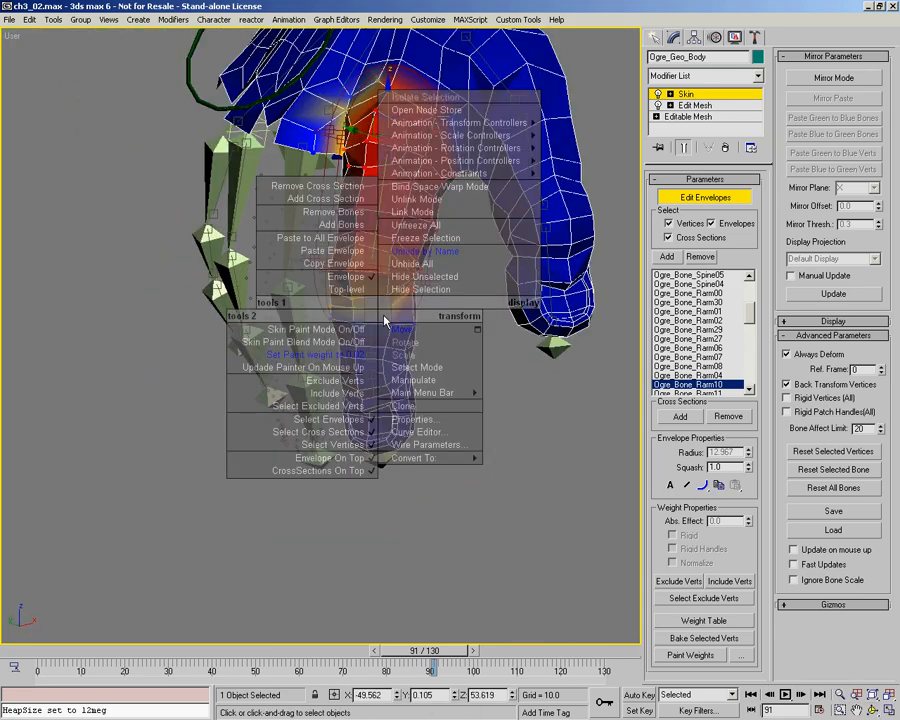
{"action": "left_click", "coordinate": [322, 341]}
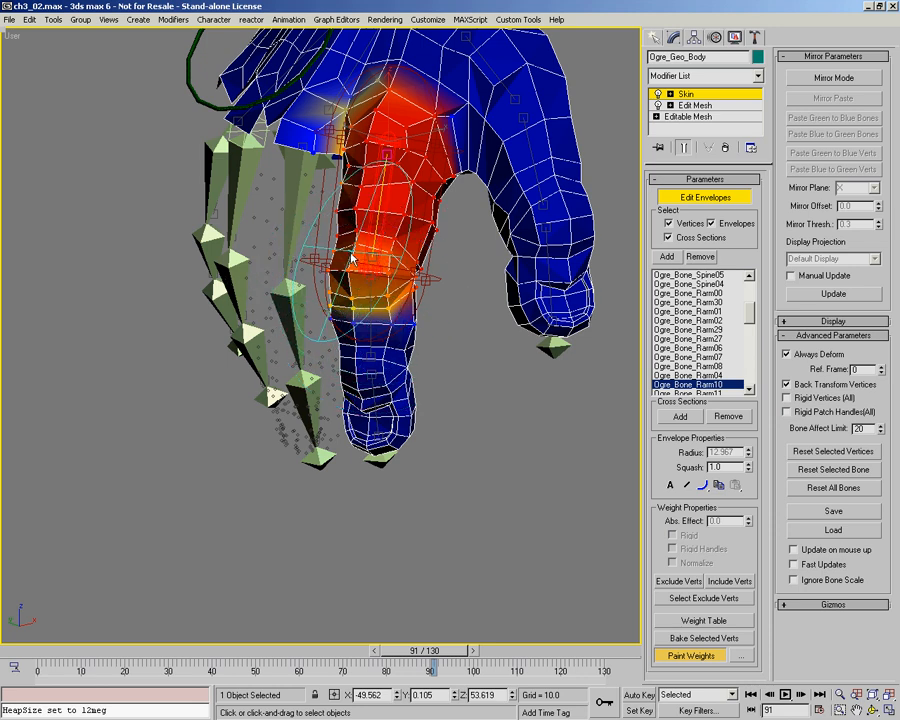
{"action": "left_click_drag", "start_coordinate": [364, 395], "coordinate": [388, 396]}
{"action": "key", "text": "ctrl+r"}
{"action": "middle_click_drag", "start_coordinate": [361, 285], "coordinate": [326, 276]}
{"action": "mouse_move", "coordinate": [319, 317]}
{"action": "left_mouse_down"}
{"action": "mouse_move", "coordinate": [291, 298]}
{"action": "mouse_move", "coordinate": [288, 280]}
{"action": "left_mouse_up"}
{"action": "right_click", "coordinate": [291, 243]}
{"action": "mouse_move", "coordinate": [289, 243]}
{"action": "middle_mouse_down", "text": "alt"}
{"action": "mouse_move", "coordinate": [314, 302]}
{"action": "mouse_move", "coordinate": [324, 300]}
{"action": "middle_mouse_up", "text": "alt"}
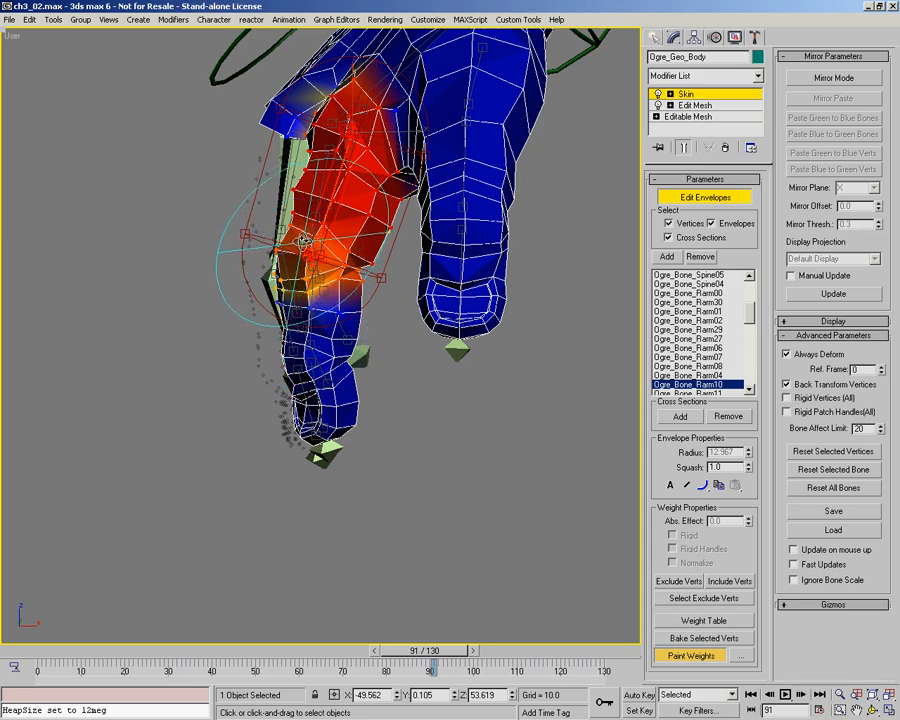
{"action": "mouse_move", "coordinate": [296, 258]}
{"action": "middle_mouse_down", "text": "alt"}
{"action": "mouse_move", "coordinate": [394, 320]}
{"action": "mouse_move", "coordinate": [381, 316]}
{"action": "mouse_move", "coordinate": [418, 316]}
{"action": "middle_mouse_up", "text": "alt"}
{"action": "scroll", "coordinate": [290, 294], "scroll_direction": "up", "scroll_amount": 3}
{"action": "mouse_move", "coordinate": [382, 354]}
{"action": "middle_mouse_down", "text": "alt"}
{"action": "mouse_move", "coordinate": [330, 345]}
{"action": "mouse_move", "coordinate": [314, 482]}
{"action": "mouse_move", "coordinate": [306, 471]}
{"action": "middle_mouse_up", "text": "alt"}
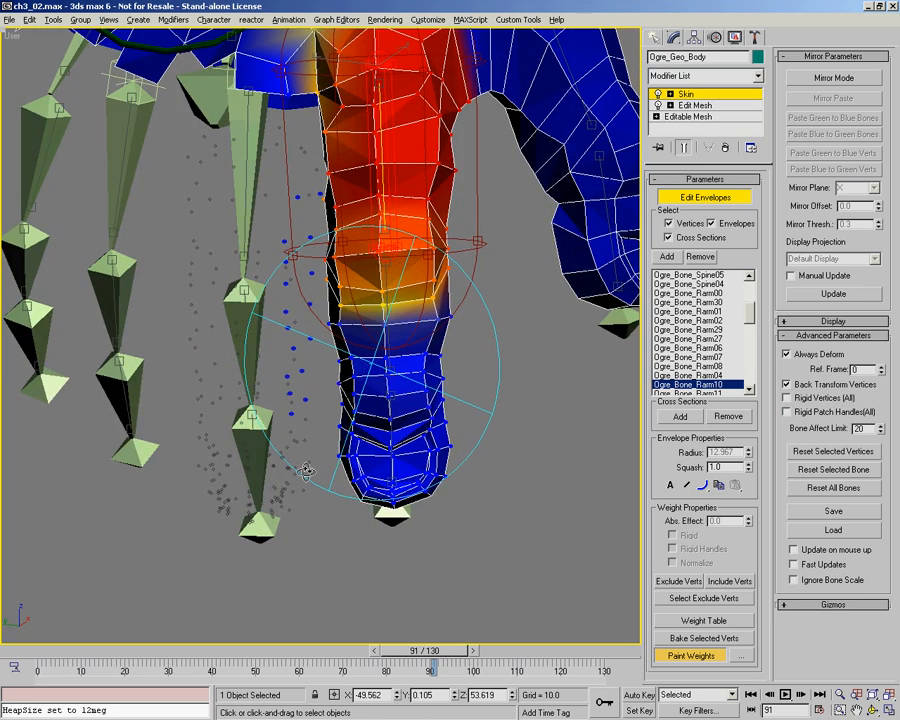
Advance to frame 95 and paint Ogre_Bone_Rarm10's weights on the back of the bent index finger's middle joint
{"action": "mouse_move", "coordinate": [410, 651]}
{"action": "left_mouse_down"}
{"action": "mouse_move", "coordinate": [436, 654]}
{"action": "mouse_move", "coordinate": [400, 652]}
{"action": "mouse_move", "coordinate": [436, 650]}
{"action": "mouse_move", "coordinate": [423, 652]}
{"action": "left_mouse_up"}
{"action": "middle_click_drag", "start_coordinate": [349, 396], "coordinate": [352, 328], "text": "alt"}
{"action": "scroll", "coordinate": [267, 321], "scroll_direction": "up", "scroll_amount": 3}
{"action": "middle_click_drag", "start_coordinate": [330, 285], "coordinate": [325, 280], "text": "alt"}
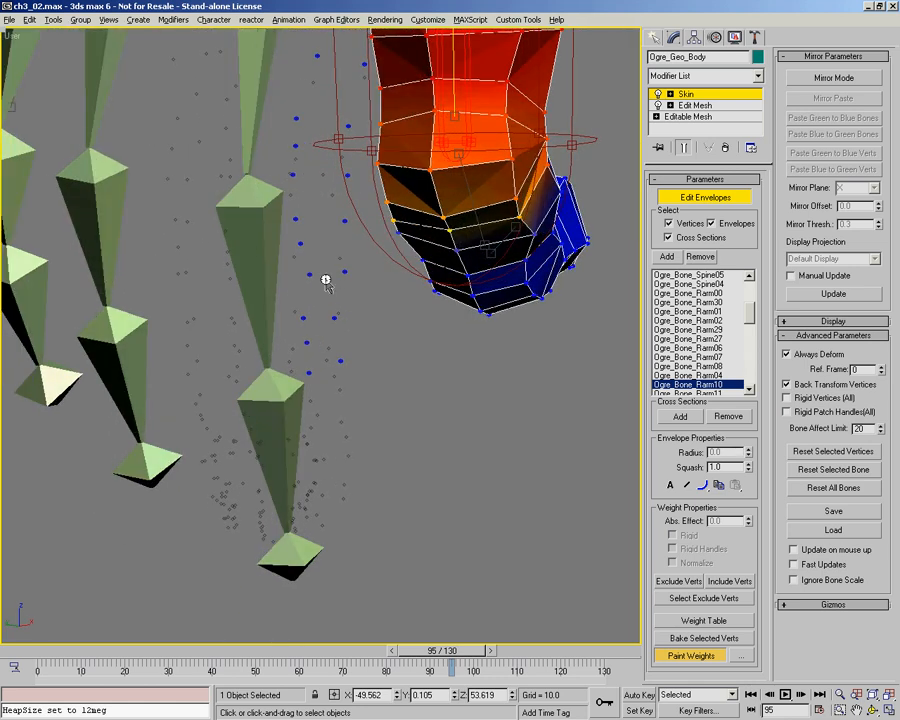
{"action": "middle_click_drag", "start_coordinate": [434, 250], "coordinate": [401, 263], "text": "alt"}
{"action": "mouse_move", "coordinate": [410, 190]}
{"action": "left_mouse_down"}
{"action": "mouse_move", "coordinate": [406, 234]}
{"action": "mouse_move", "coordinate": [407, 177]}
{"action": "left_mouse_up"}
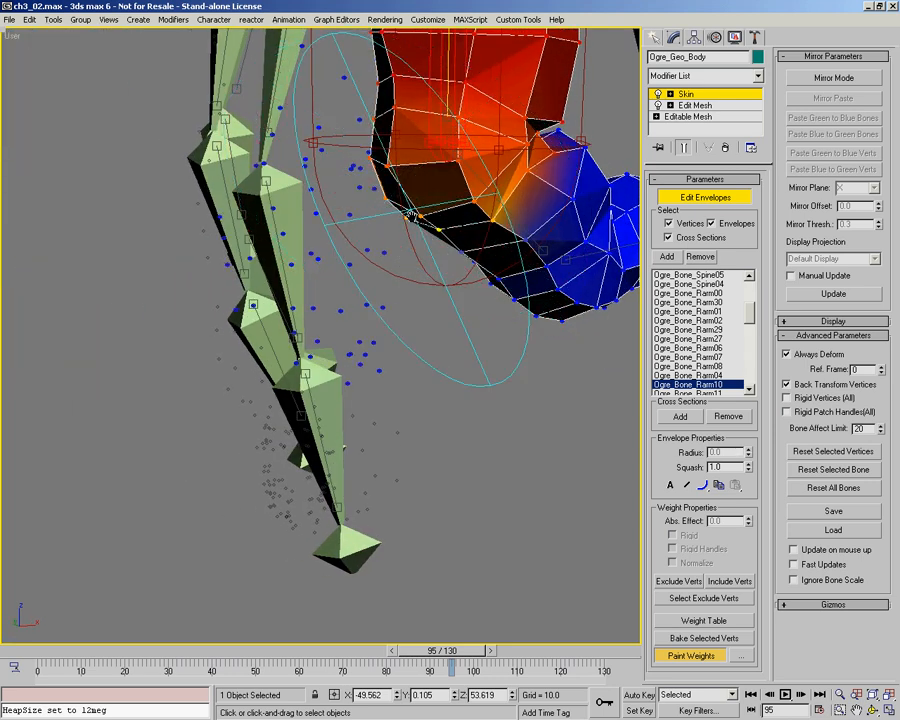
Advance to frame 96 and refine Ogre_Bone_Rarm10's weights around the sides of the bent index knuckle
{"action": "middle_click_drag", "start_coordinate": [391, 229], "coordinate": [456, 240], "text": "alt"}
{"action": "mouse_move", "coordinate": [446, 651]}
{"action": "left_mouse_down"}
{"action": "mouse_move", "coordinate": [412, 657]}
{"action": "mouse_move", "coordinate": [467, 652]}
{"action": "mouse_move", "coordinate": [448, 648]}
{"action": "mouse_move", "coordinate": [440, 616]}
{"action": "left_mouse_up"}
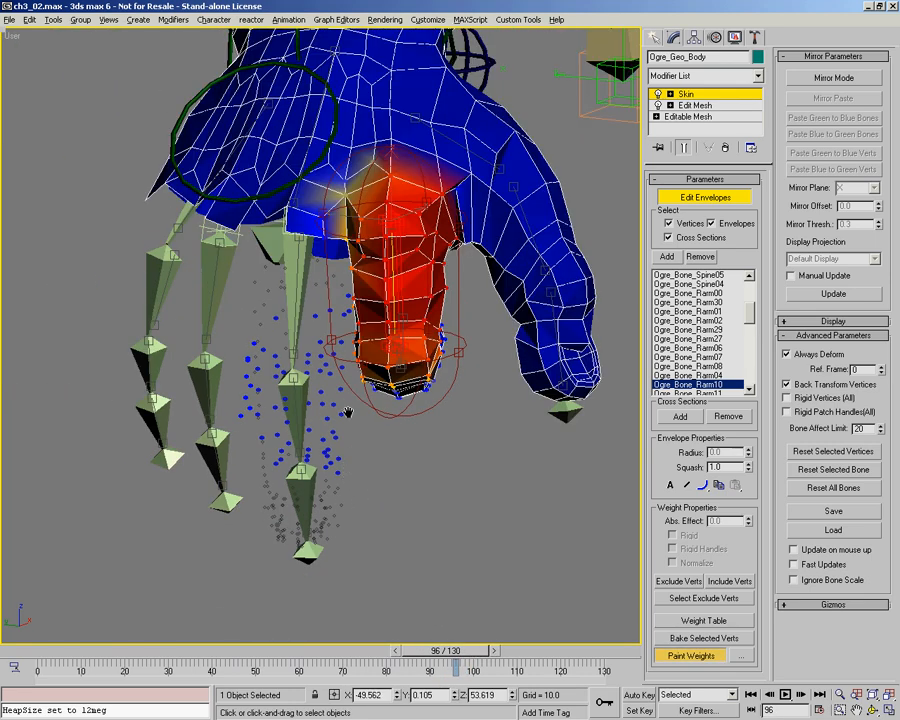
{"action": "mouse_move", "coordinate": [365, 400]}
{"action": "middle_mouse_down", "text": "alt"}
{"action": "mouse_move", "coordinate": [375, 395]}
{"action": "mouse_move", "coordinate": [377, 310]}
{"action": "middle_mouse_up", "text": "alt"}
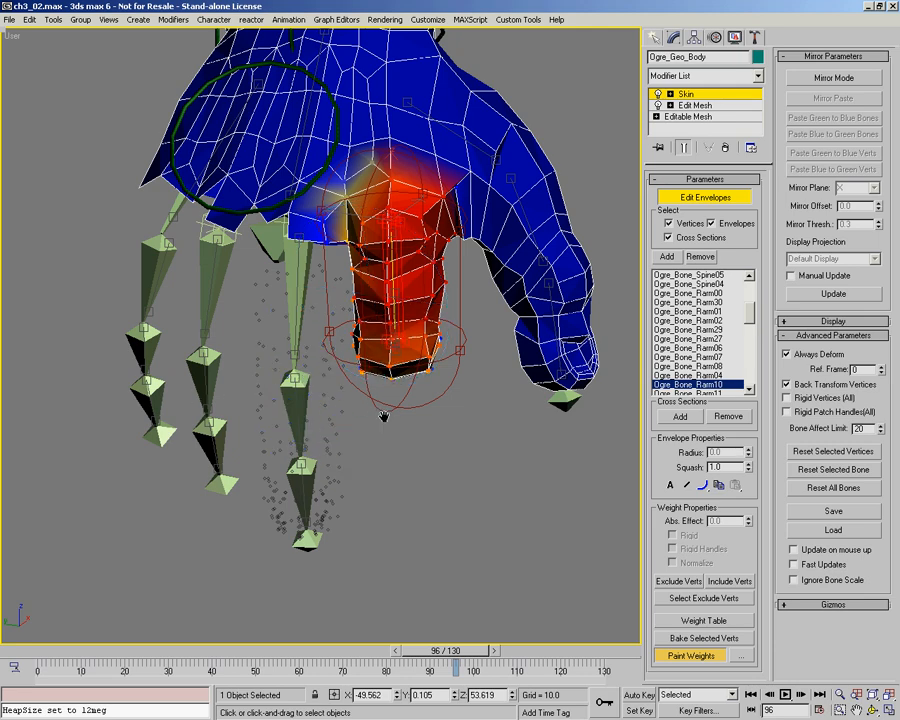
{"action": "middle_click_drag", "start_coordinate": [348, 423], "coordinate": [249, 366], "text": "alt"}
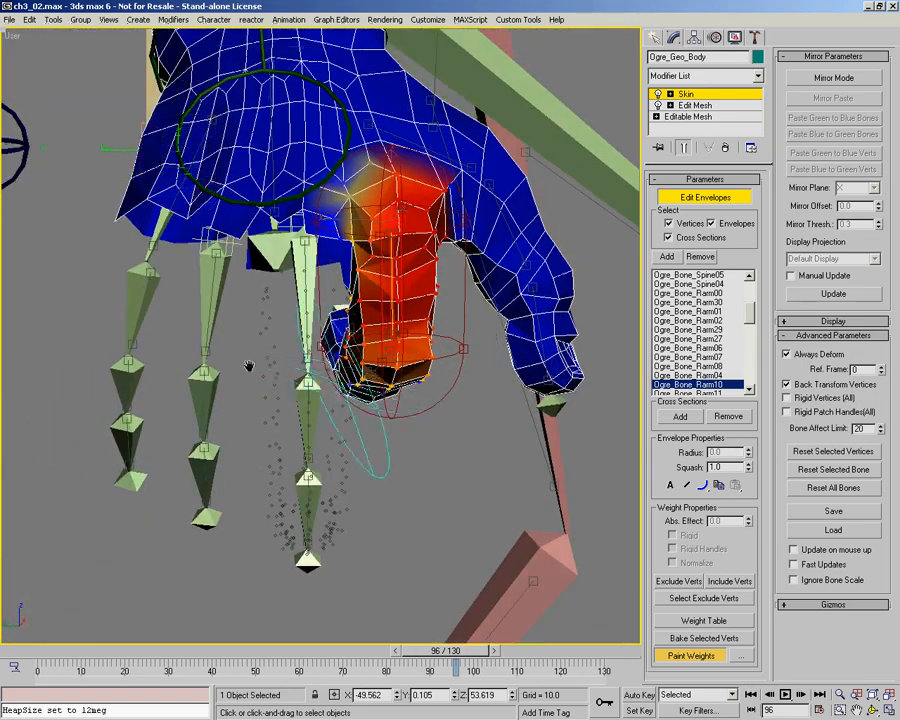
{"action": "mouse_move", "coordinate": [424, 371]}
{"action": "middle_mouse_down", "text": "alt"}
{"action": "mouse_move", "coordinate": [342, 350]}
{"action": "mouse_move", "coordinate": [334, 328]}
{"action": "mouse_move", "coordinate": [464, 368]}
{"action": "mouse_move", "coordinate": [440, 372]}
{"action": "middle_mouse_up", "text": "alt"}
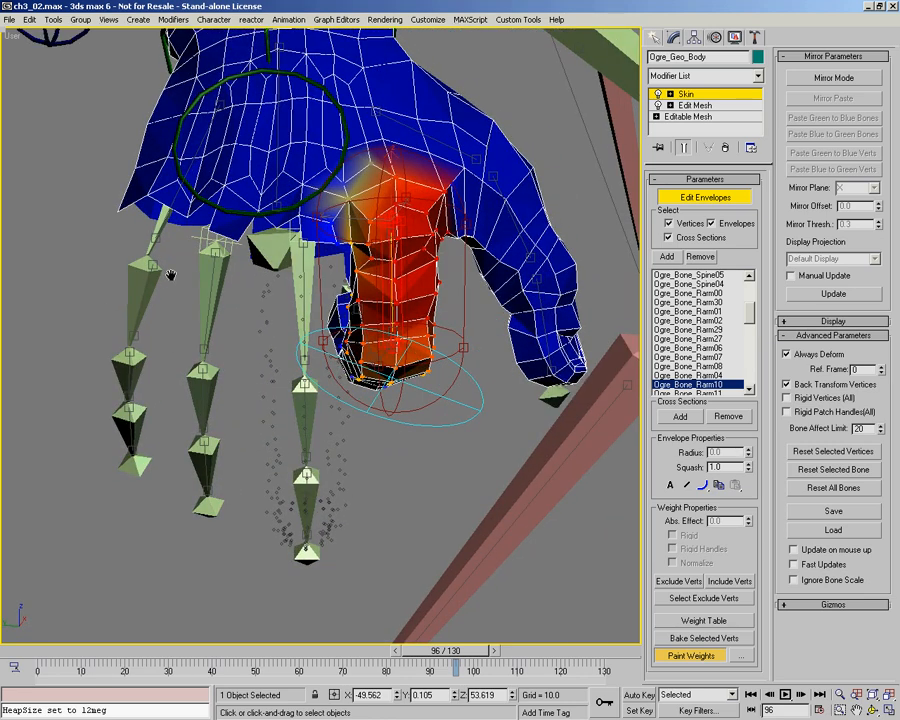
{"action": "middle_click_drag", "start_coordinate": [381, 332], "coordinate": [207, 338], "text": "alt"}
{"action": "middle_click_drag", "start_coordinate": [264, 403], "coordinate": [321, 394], "text": "alt"}
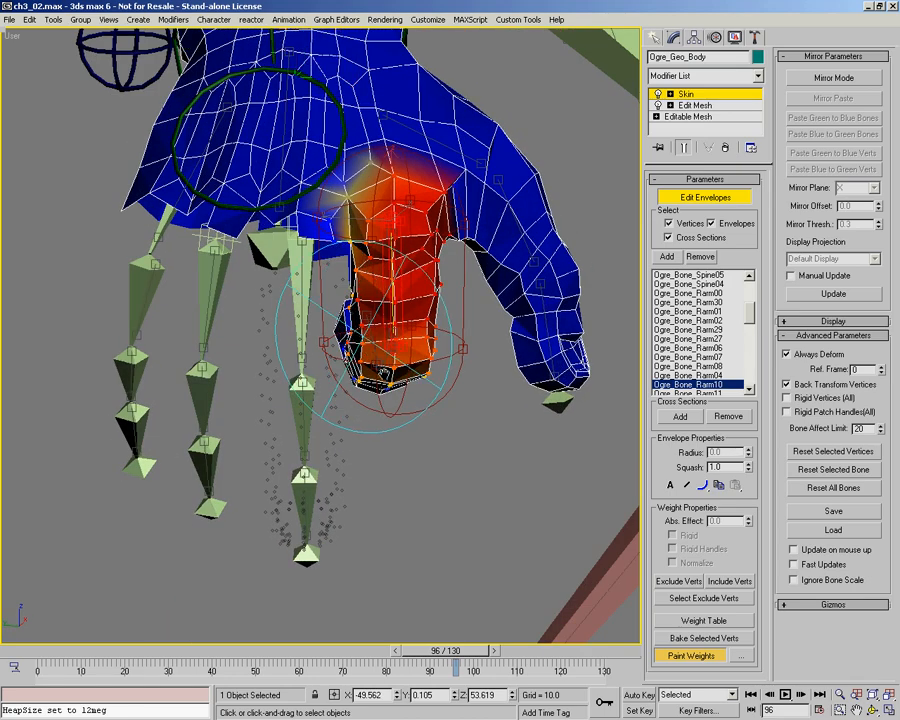
Return to frame 91, resume weight painting, and adjust the brush size for the index finger's first segment
{"action": "left_click_drag", "start_coordinate": [425, 657], "coordinate": [402, 655]}
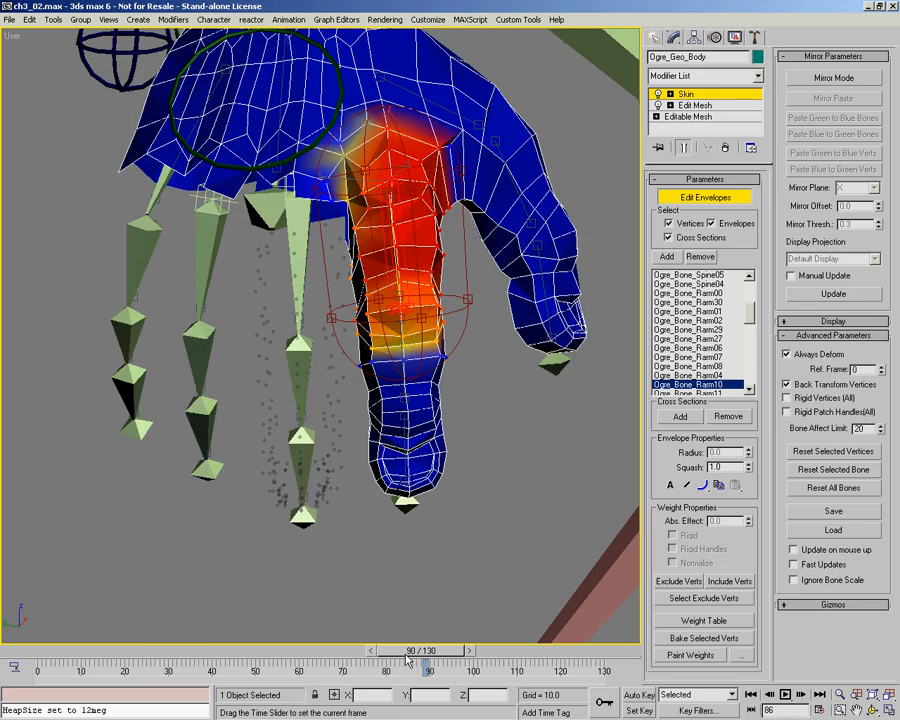
{"action": "left_click", "coordinate": [690, 656]}
{"action": "middle_click_drag", "start_coordinate": [406, 438], "coordinate": [406, 426], "text": "alt"}
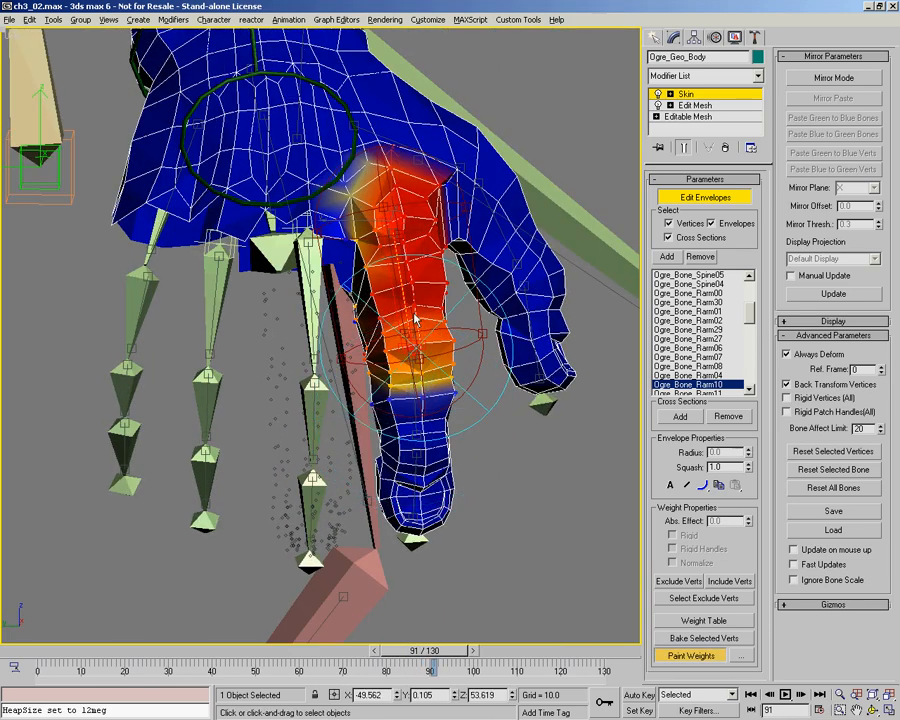
{"action": "scroll", "coordinate": [415, 310], "scroll_direction": "up", "scroll_amount": 3}
{"action": "middle_click_drag", "start_coordinate": [410, 302], "coordinate": [384, 313], "text": "alt"}
{"action": "left_click_drag", "start_coordinate": [397, 275], "coordinate": [399, 335], "text": "ctrl+shift"}
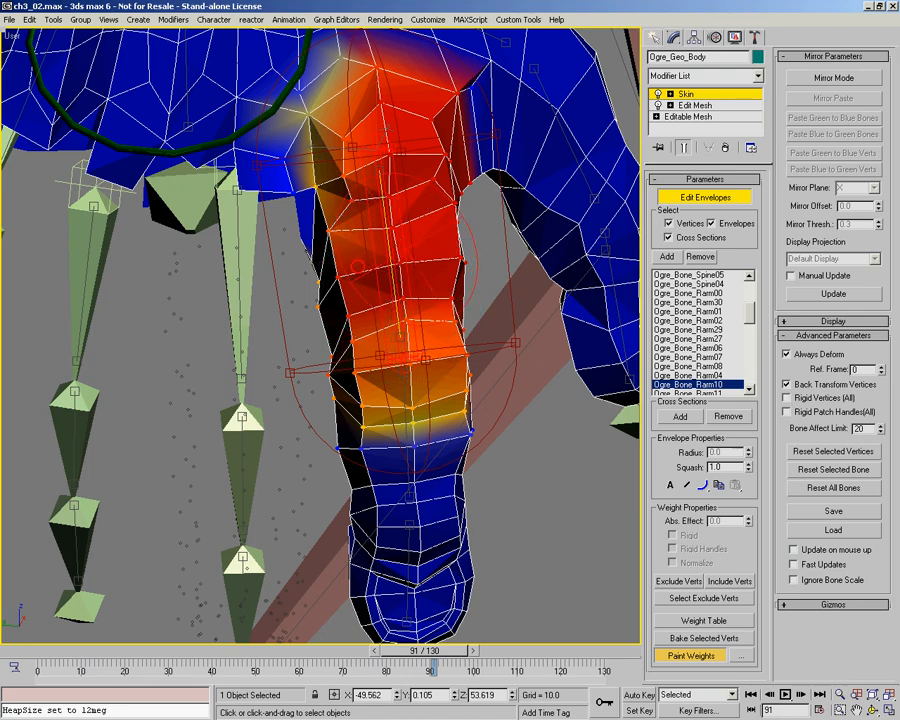
Paint Ogre_Bone_Rarm10's weights over the palm side of the index finger's first segment and its creases, continuing at frame 94
{"action": "mouse_move", "coordinate": [395, 275]}
{"action": "middle_mouse_down", "text": "alt"}
{"action": "mouse_move", "coordinate": [388, 285]}
{"action": "mouse_move", "coordinate": [383, 265]}
{"action": "middle_mouse_up", "text": "alt"}
{"action": "mouse_move", "coordinate": [417, 305]}
{"action": "middle_mouse_down", "text": "alt"}
{"action": "mouse_move", "coordinate": [386, 314]}
{"action": "mouse_move", "coordinate": [412, 288]}
{"action": "middle_mouse_up", "text": "alt"}
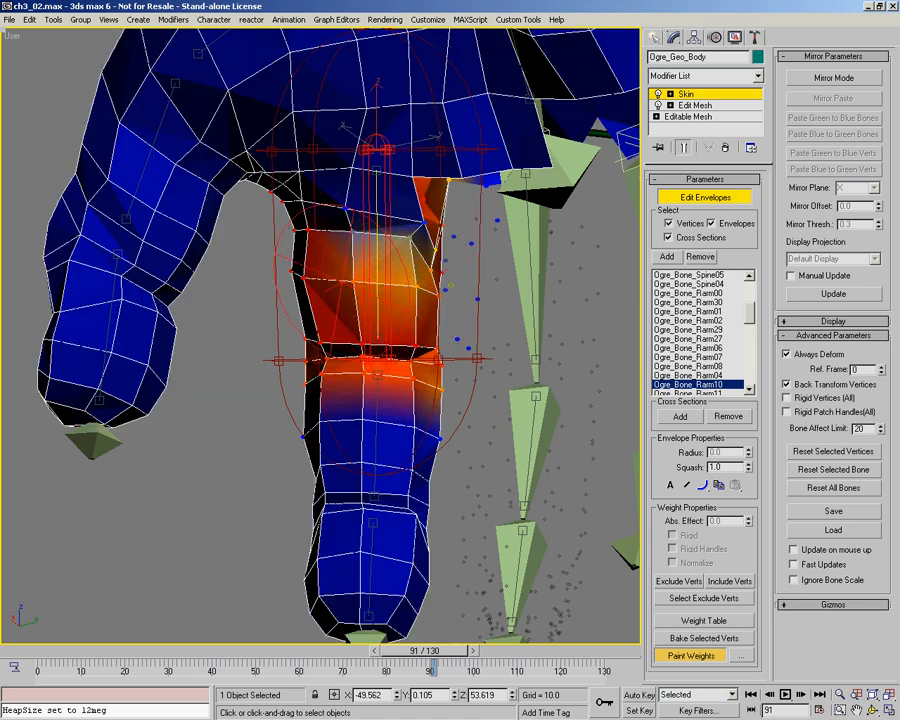
{"action": "left_click", "coordinate": [413, 284]}
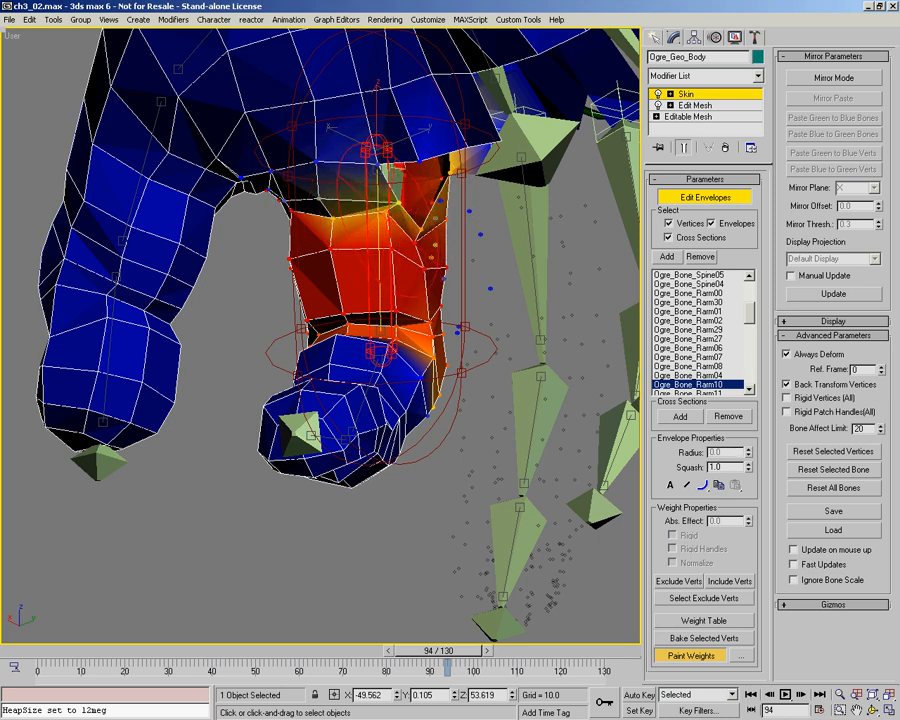
{"action": "middle_click_drag", "start_coordinate": [187, 200], "coordinate": [334, 201], "text": "alt"}
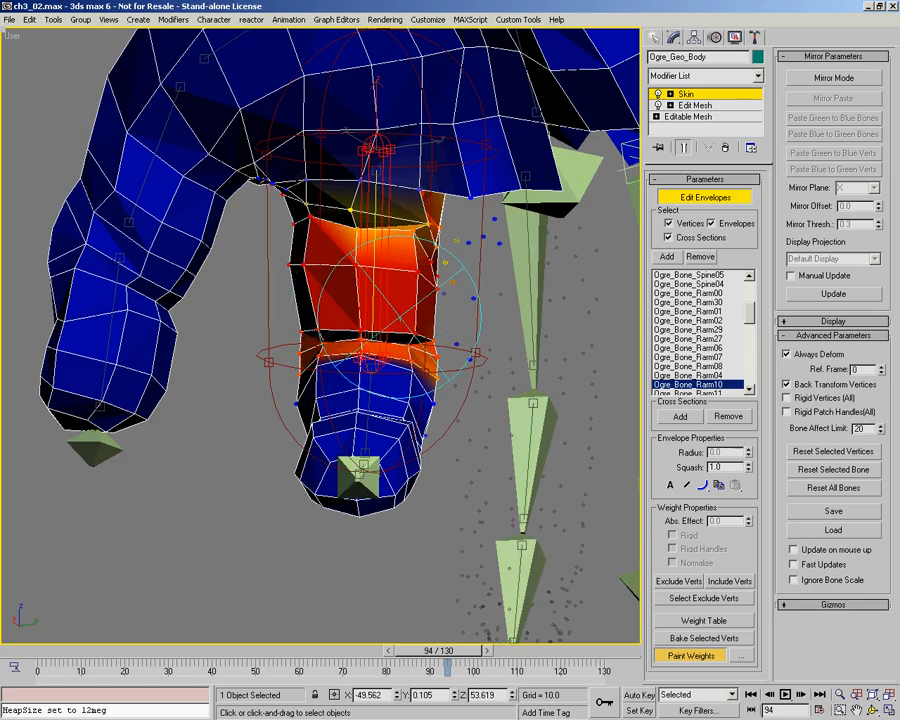
{"action": "mouse_move", "coordinate": [287, 295]}
{"action": "middle_mouse_down", "text": "alt"}
{"action": "mouse_move", "coordinate": [160, 308]}
{"action": "mouse_move", "coordinate": [290, 312]}
{"action": "middle_mouse_up", "text": "alt"}
{"action": "middle_click_drag", "start_coordinate": [344, 315], "coordinate": [369, 333], "text": "alt"}
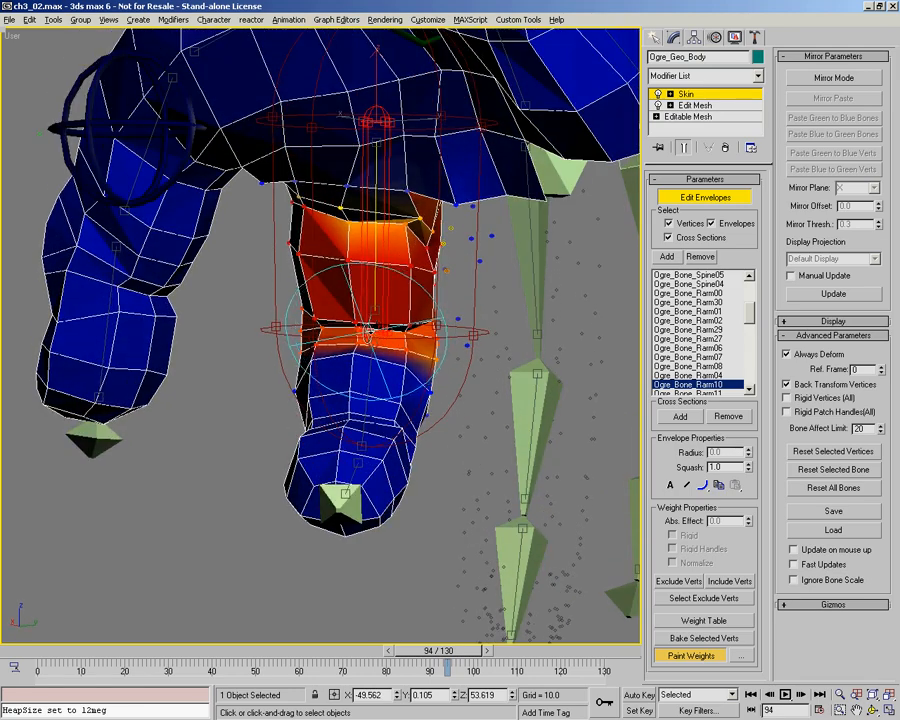
{"action": "scroll", "coordinate": [386, 326], "scroll_direction": "up", "scroll_amount": 4}
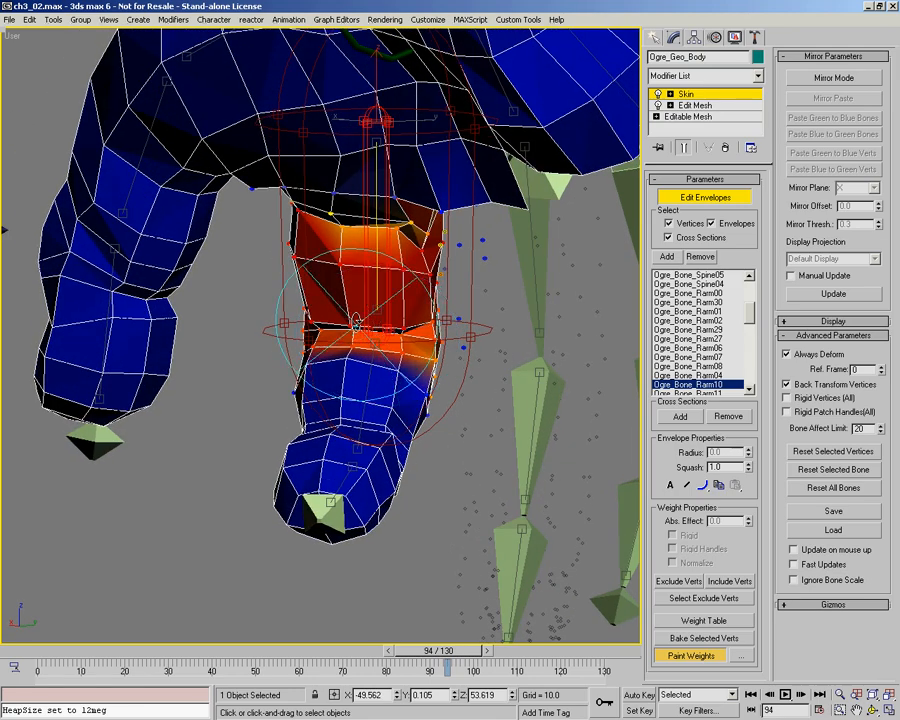
{"action": "middle_click_drag", "start_coordinate": [346, 380], "coordinate": [350, 393], "text": "alt"}
Switch to the index finger's middle bone, Ogre_Bone_Rarm11, and paint its weights around the upper joint at frame 94
{"action": "right_click", "coordinate": [350, 393]}
{"action": "left_click", "coordinate": [324, 413]}
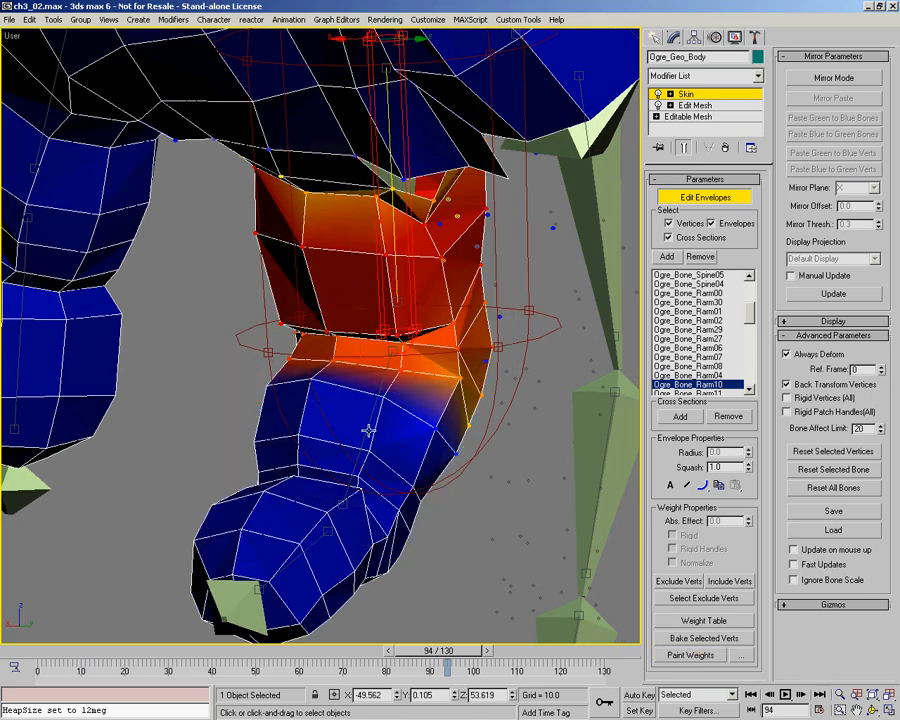
{"action": "left_click", "coordinate": [369, 430]}
{"action": "right_click", "coordinate": [373, 393]}
{"action": "left_click", "coordinate": [346, 411]}
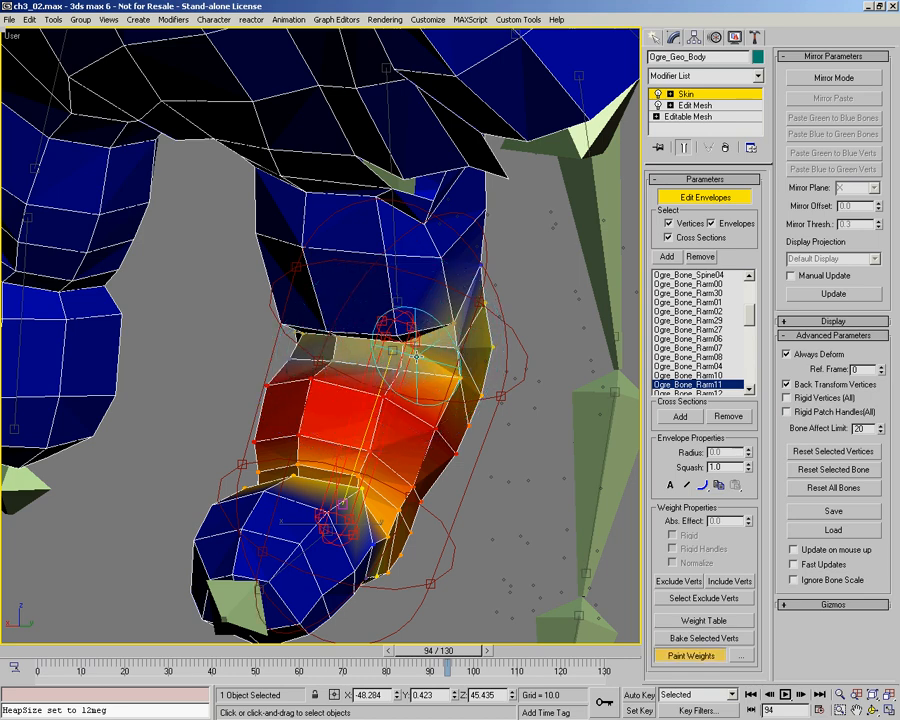
{"action": "mouse_move", "coordinate": [352, 358]}
{"action": "middle_mouse_down", "text": "alt"}
{"action": "mouse_move", "coordinate": [415, 362]}
{"action": "mouse_move", "coordinate": [430, 352]}
{"action": "mouse_move", "coordinate": [342, 379]}
{"action": "middle_mouse_up", "text": "alt"}
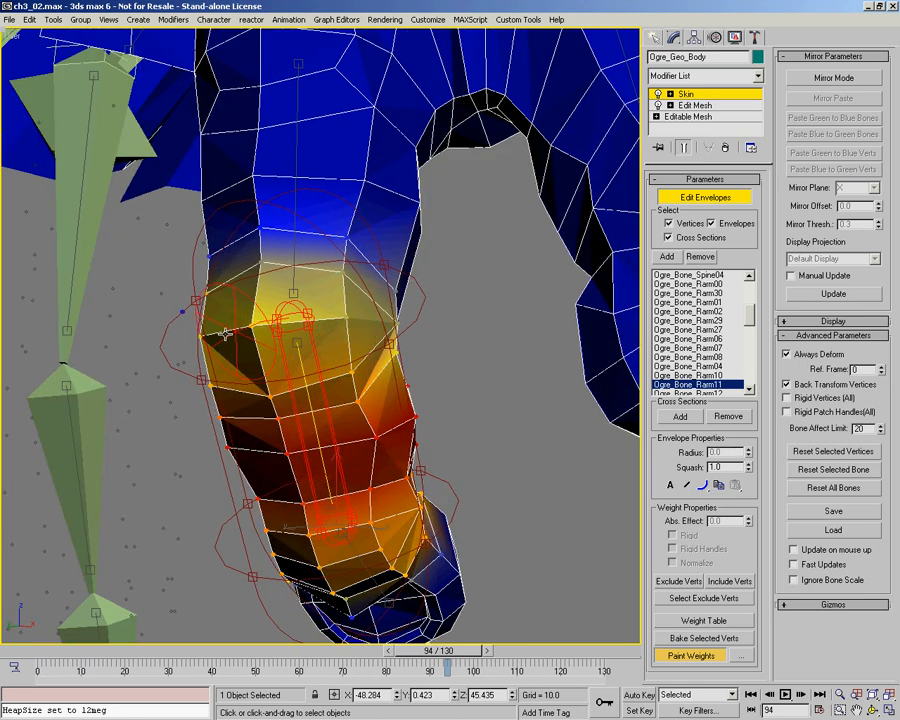
{"action": "middle_click_drag", "start_coordinate": [225, 333], "coordinate": [264, 310], "text": "alt"}
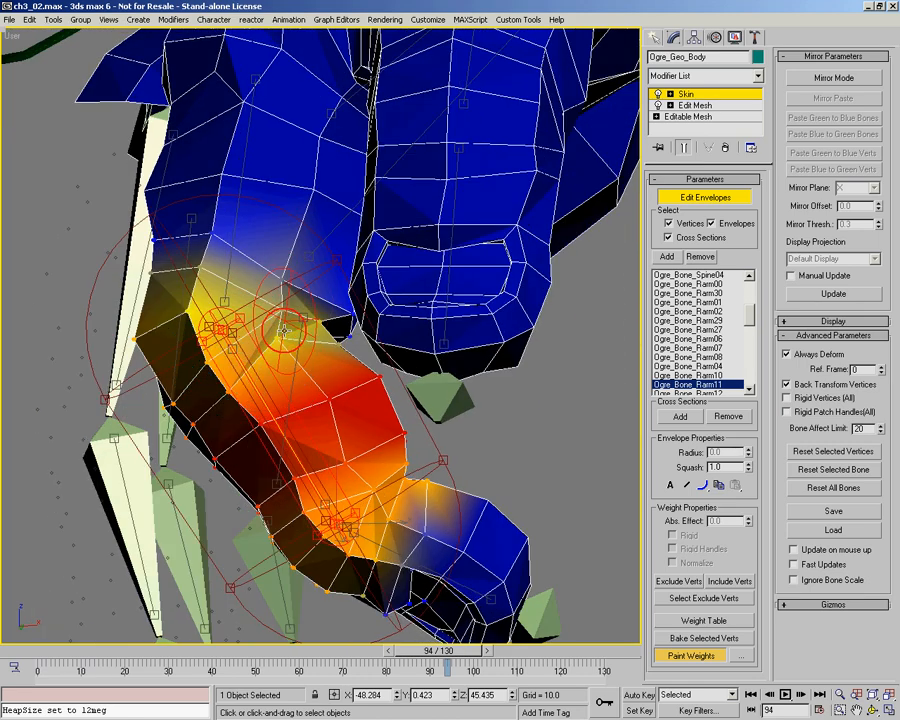
{"action": "middle_click_drag", "start_coordinate": [310, 378], "coordinate": [335, 458], "text": "alt"}
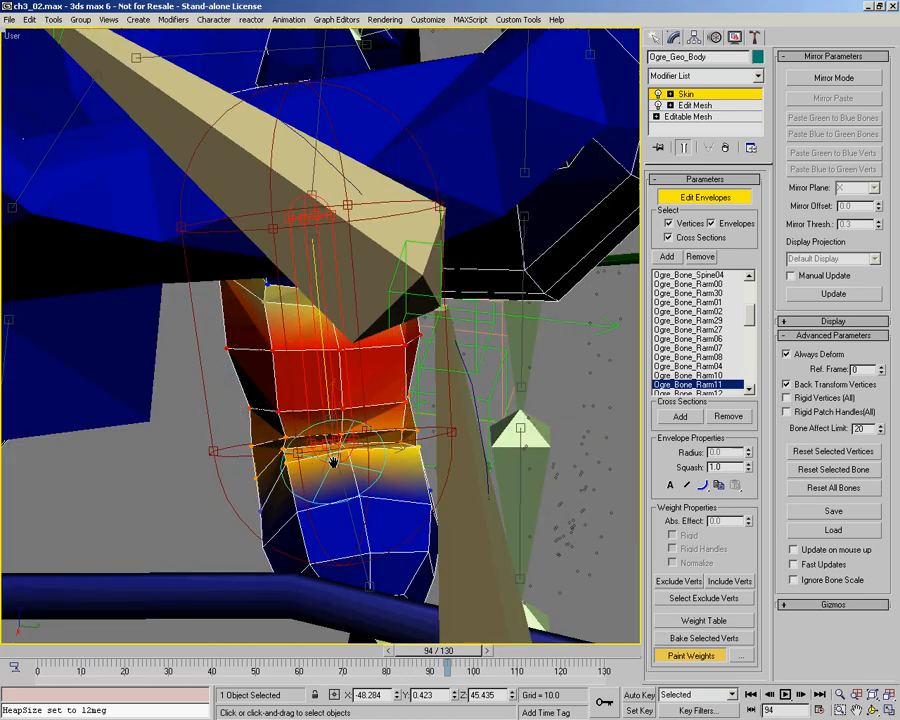
Display the bones as wireframe and paint Ogre_Bone_Rarm11's weights on the palm side near the index fingertip joint
{"action": "key", "text": "F3"}
{"action": "scroll", "coordinate": [333, 440], "scroll_direction": "up", "scroll_amount": 2}
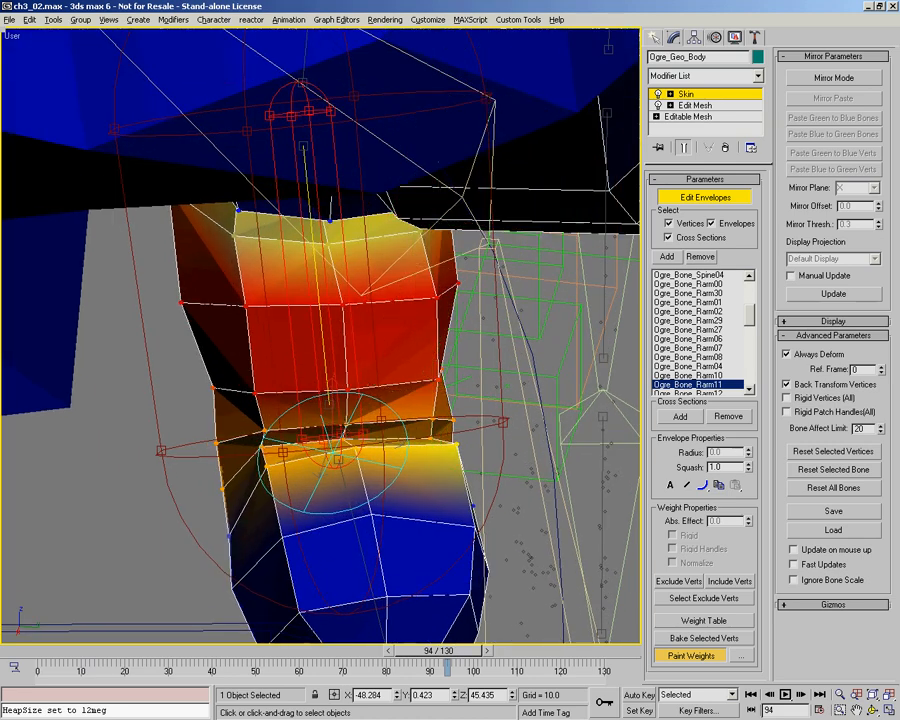
{"action": "middle_click_drag", "start_coordinate": [333, 245], "coordinate": [318, 235], "text": "alt"}
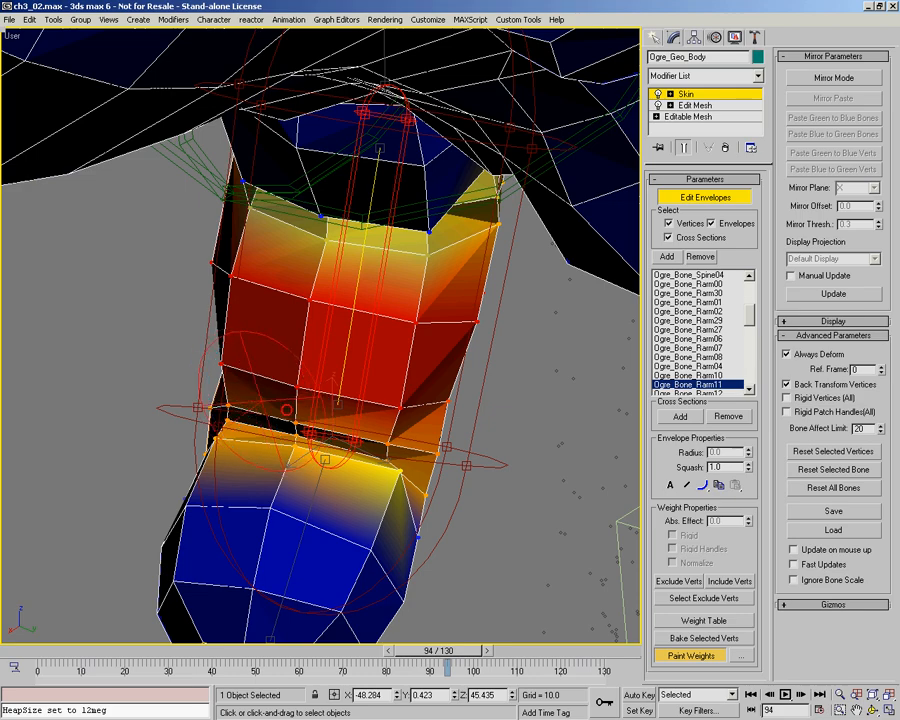
{"action": "middle_click_drag", "start_coordinate": [309, 407], "coordinate": [342, 391], "text": "alt"}
{"action": "middle_click_drag", "start_coordinate": [397, 427], "coordinate": [425, 400], "text": "alt"}
{"action": "middle_click_drag", "start_coordinate": [310, 400], "coordinate": [344, 379], "text": "alt"}
{"action": "mouse_move", "coordinate": [410, 435]}
{"action": "middle_mouse_down"}
{"action": "mouse_move", "coordinate": [386, 412]}
{"action": "mouse_move", "coordinate": [366, 432]}
{"action": "mouse_move", "coordinate": [374, 406]}
{"action": "mouse_move", "coordinate": [279, 368]}
{"action": "middle_mouse_up"}
Switch to the index fingertip bone, Ogre_Bone_Rarm12, and paint its weights around the fingertip joint
{"action": "right_click", "coordinate": [362, 406]}
{"action": "left_click", "coordinate": [385, 426]}
{"action": "left_click", "coordinate": [441, 470]}
{"action": "right_click", "coordinate": [309, 391]}
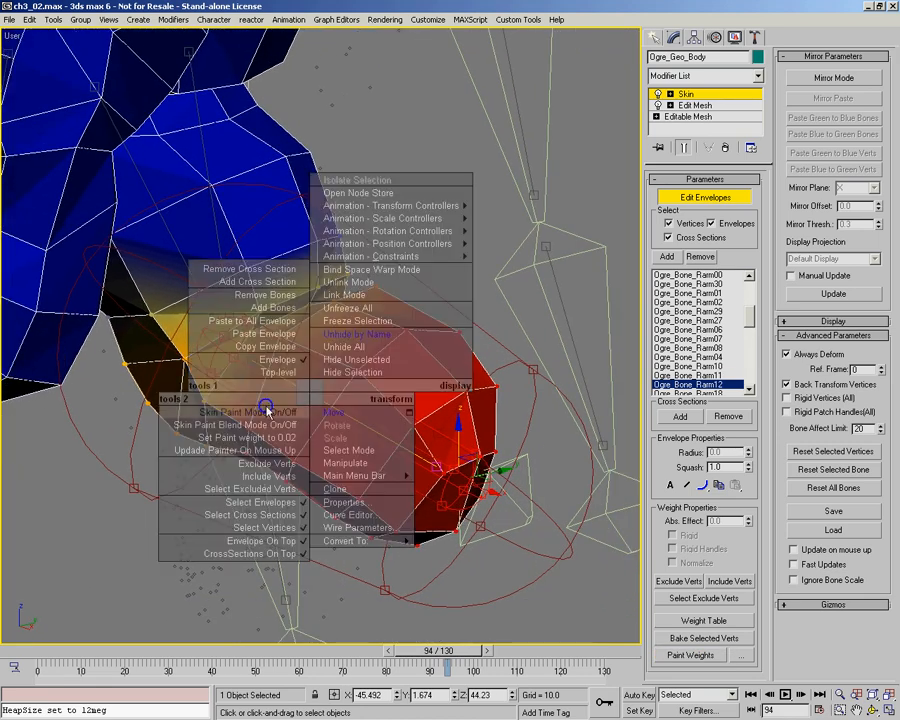
{"action": "left_click", "coordinate": [268, 411]}
{"action": "mouse_move", "coordinate": [413, 434]}
{"action": "middle_mouse_down", "text": "alt"}
{"action": "mouse_move", "coordinate": [355, 374]}
{"action": "mouse_move", "coordinate": [253, 353]}
{"action": "middle_mouse_up", "text": "alt"}
{"action": "right_click", "coordinate": [384, 357]}
{"action": "left_click", "coordinate": [343, 377]}
{"action": "mouse_move", "coordinate": [384, 357]}
{"action": "middle_mouse_down", "text": "alt"}
{"action": "mouse_move", "coordinate": [351, 361]}
{"action": "mouse_move", "coordinate": [367, 400]}
{"action": "mouse_move", "coordinate": [340, 430]}
{"action": "mouse_move", "coordinate": [359, 461]}
{"action": "middle_mouse_up", "text": "alt"}
{"action": "middle_click_drag", "start_coordinate": [302, 472], "coordinate": [405, 405], "text": "alt"}
{"action": "mouse_move", "coordinate": [405, 405]}
{"action": "left_mouse_down"}
{"action": "mouse_move", "coordinate": [346, 362]}
{"action": "mouse_move", "coordinate": [430, 436]}
{"action": "mouse_move", "coordinate": [366, 342]}
{"action": "mouse_move", "coordinate": [441, 438]}
{"action": "left_mouse_up"}
{"action": "middle_click_drag", "start_coordinate": [441, 438], "coordinate": [354, 332], "text": "alt"}
{"action": "middle_click_drag", "start_coordinate": [411, 336], "coordinate": [181, 354], "text": "alt"}
{"action": "middle_click_drag", "start_coordinate": [338, 343], "coordinate": [329, 339], "text": "alt"}
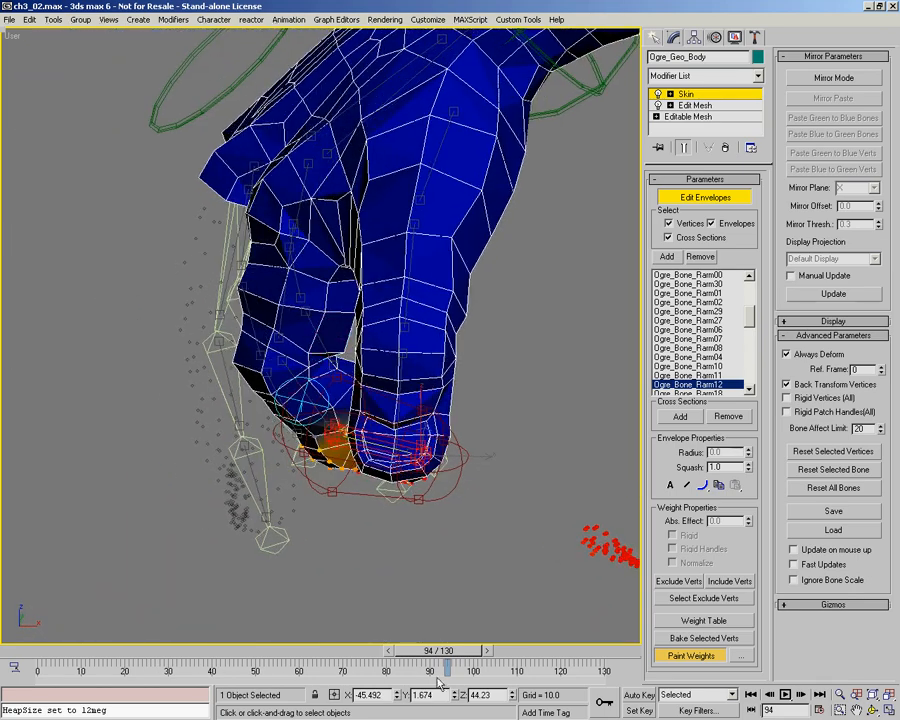
Move to frame 98, select the hand bone Ogre_Bone_Rarm04, and turn weight painting back on
{"action": "left_click_drag", "start_coordinate": [438, 648], "coordinate": [466, 650]}
{"action": "mouse_move", "coordinate": [258, 245]}
{"action": "middle_mouse_down", "text": "alt"}
{"action": "mouse_move", "coordinate": [355, 299]}
{"action": "mouse_move", "coordinate": [330, 316]}
{"action": "middle_mouse_up", "text": "alt"}
{"action": "scroll", "coordinate": [350, 300], "scroll_direction": "up", "scroll_amount": 3}
{"action": "right_click", "coordinate": [282, 230]}
{"action": "left_click", "coordinate": [253, 248]}
{"action": "left_click", "coordinate": [262, 171]}
{"action": "middle_click_drag", "start_coordinate": [356, 286], "coordinate": [416, 315], "text": "alt"}
{"action": "right_click", "coordinate": [413, 311]}
{"action": "left_click", "coordinate": [386, 329]}
Adjust the brush and paint Ogre_Bone_Rarm04's weights over the base knuckle and back of the hand above the index finger
{"action": "mouse_move", "coordinate": [356, 297]}
{"action": "left_mouse_down", "text": "ctrl+shift"}
{"action": "mouse_move", "coordinate": [357, 259]}
{"action": "mouse_move", "coordinate": [352, 298]}
{"action": "left_mouse_up", "text": "ctrl+shift"}
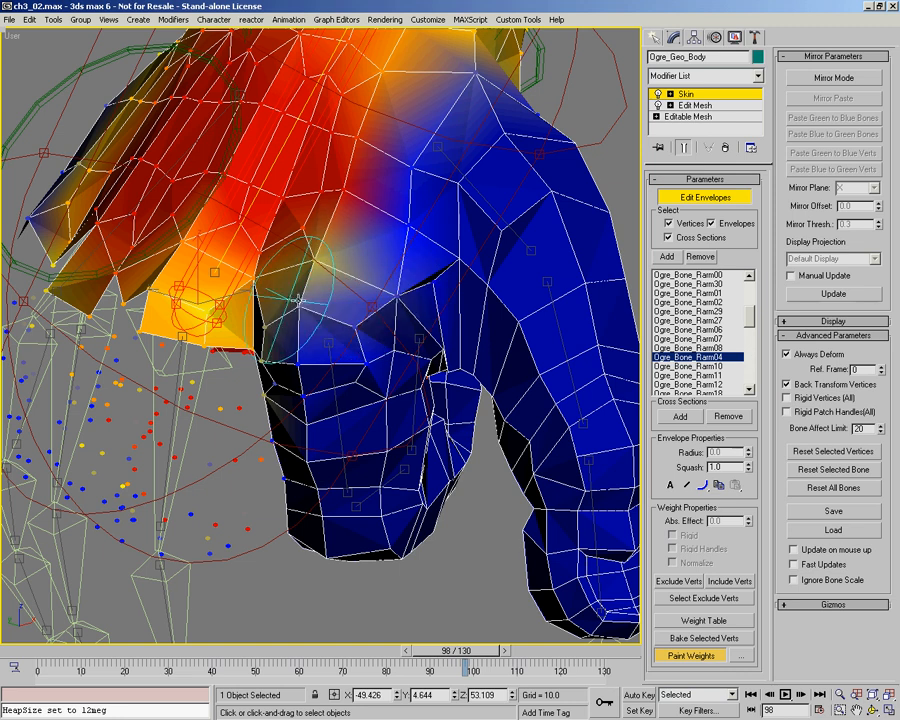
{"action": "left_click_drag", "start_coordinate": [290, 341], "coordinate": [329, 333]}
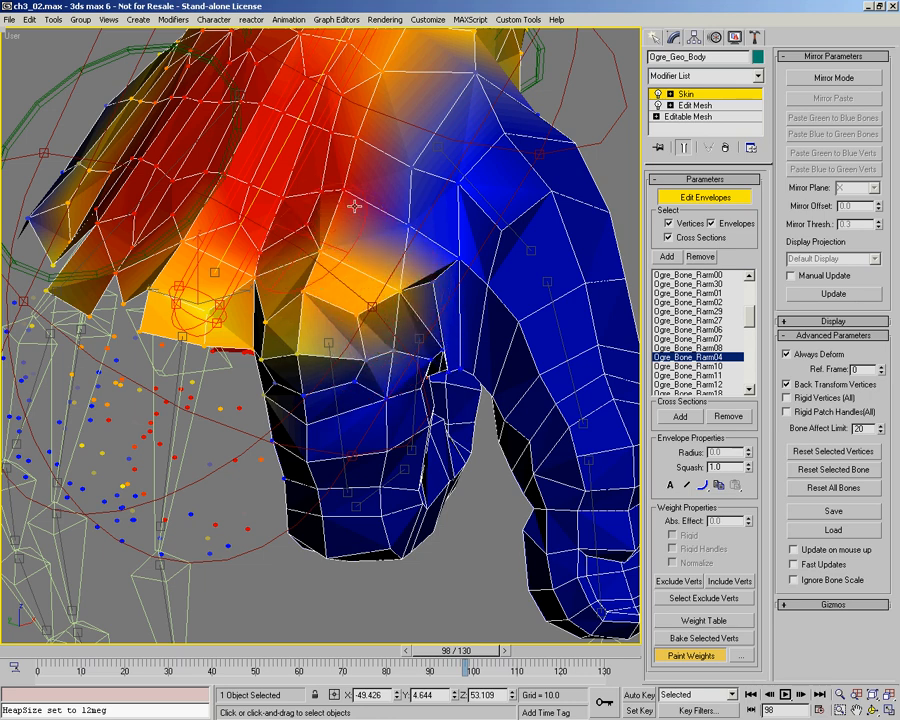
{"action": "left_click_drag", "start_coordinate": [406, 231], "coordinate": [392, 222]}
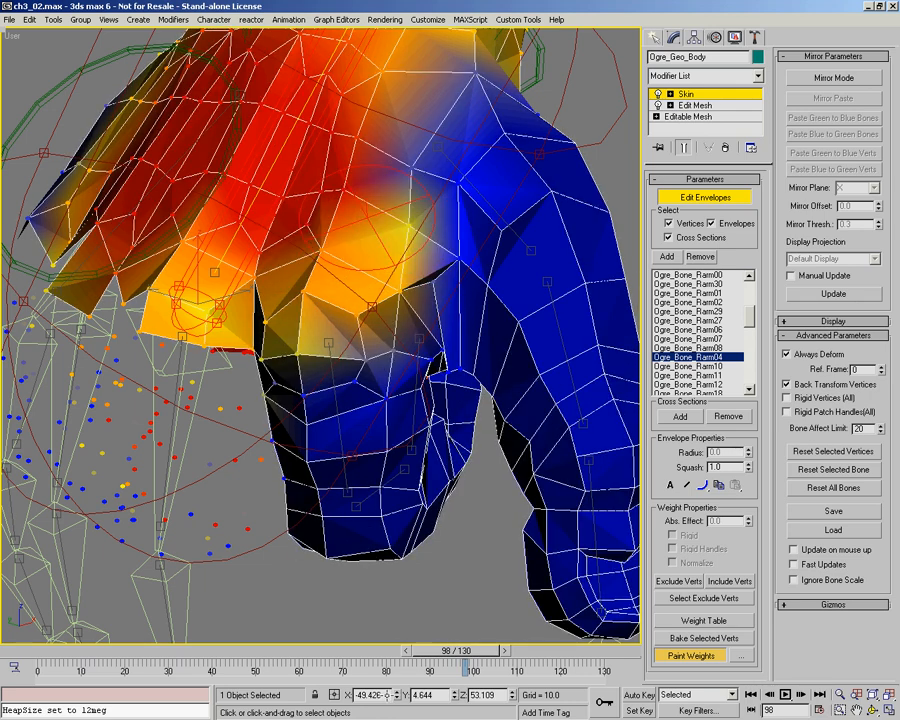
Move to frame 108 and paint Ogre_Bone_Rarm04's weights over the index finger's base knuckle on the thumb side
{"action": "left_click_drag", "start_coordinate": [451, 659], "coordinate": [493, 657]}
{"action": "mouse_move", "coordinate": [337, 241]}
{"action": "left_mouse_down"}
{"action": "mouse_move", "coordinate": [346, 244]}
{"action": "mouse_move", "coordinate": [305, 232]}
{"action": "mouse_move", "coordinate": [342, 290]}
{"action": "left_mouse_up"}
{"action": "middle_click_drag", "start_coordinate": [340, 290], "coordinate": [331, 292], "text": "alt"}
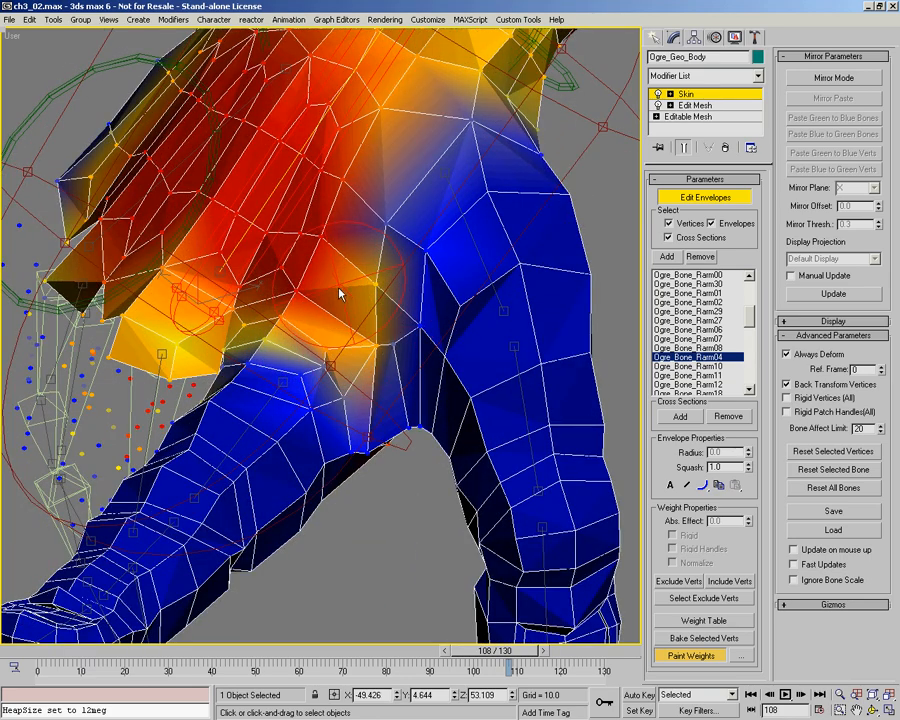
{"action": "mouse_move", "coordinate": [340, 206]}
{"action": "middle_mouse_down", "text": "alt"}
{"action": "mouse_move", "coordinate": [406, 250]}
{"action": "mouse_move", "coordinate": [350, 296]}
{"action": "mouse_move", "coordinate": [446, 229]}
{"action": "mouse_move", "coordinate": [428, 257]}
{"action": "mouse_move", "coordinate": [409, 243]}
{"action": "mouse_move", "coordinate": [346, 263]}
{"action": "mouse_move", "coordinate": [325, 250]}
{"action": "mouse_move", "coordinate": [362, 289]}
{"action": "mouse_move", "coordinate": [370, 651]}
{"action": "middle_mouse_up", "text": "alt"}
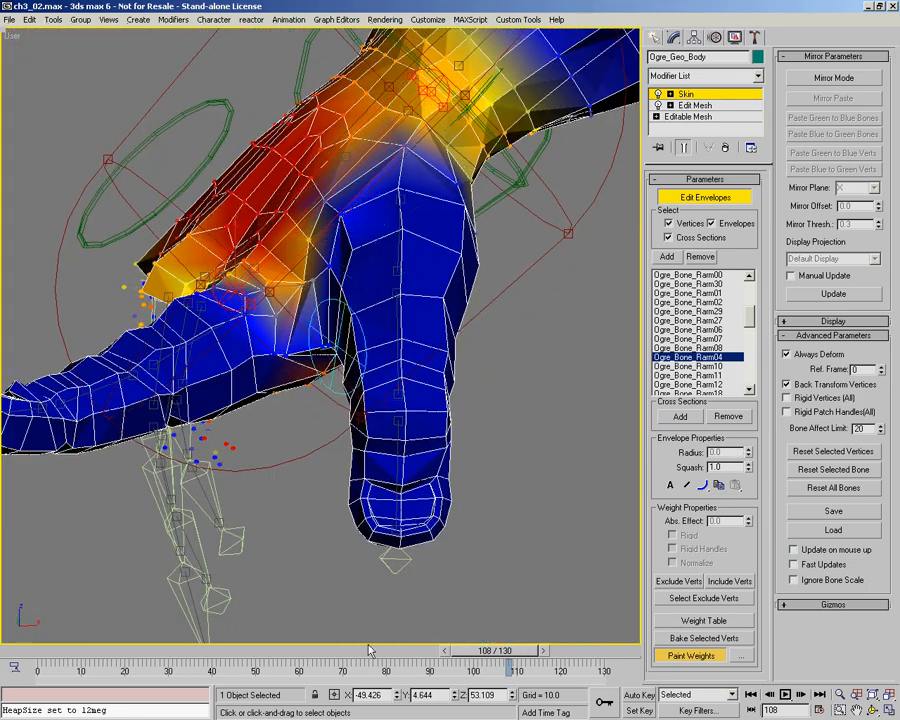
Move to frame 95, turn off weight painting, and select the index finger's base bone, Ogre_Bone_Rarm10
{"action": "mouse_move", "coordinate": [476, 655]}
{"action": "left_mouse_down"}
{"action": "mouse_move", "coordinate": [408, 655]}
{"action": "mouse_move", "coordinate": [425, 655]}
{"action": "left_mouse_up"}
{"action": "mouse_move", "coordinate": [321, 303]}
{"action": "middle_mouse_down", "text": "alt"}
{"action": "mouse_move", "coordinate": [393, 273]}
{"action": "mouse_move", "coordinate": [345, 332]}
{"action": "middle_mouse_up", "text": "alt"}
{"action": "scroll", "coordinate": [360, 356], "scroll_direction": "up", "scroll_amount": 3}
{"action": "right_click", "coordinate": [342, 363]}
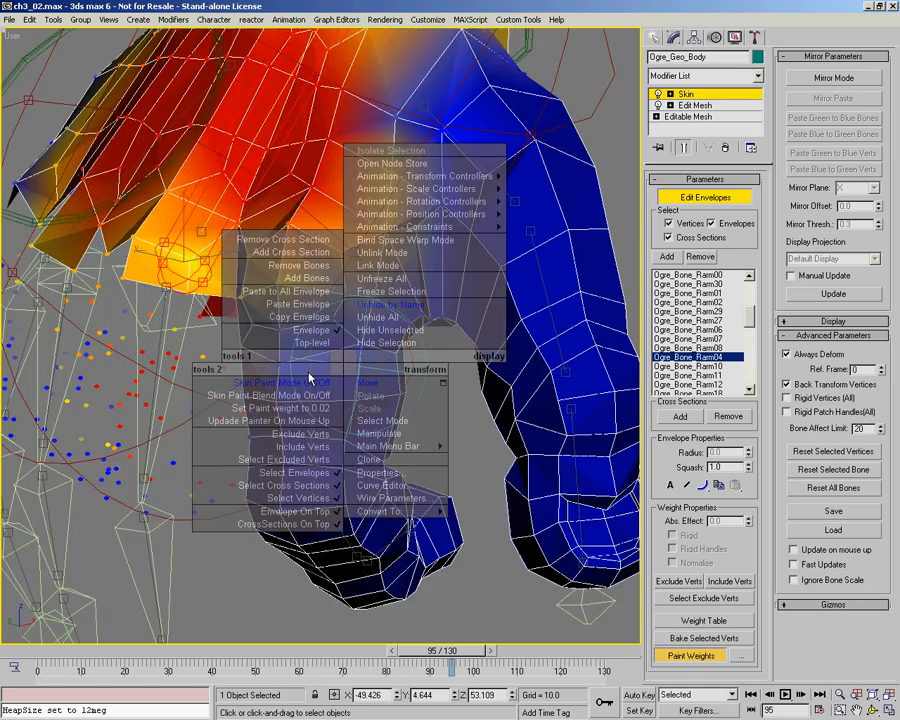
{"action": "left_click", "coordinate": [305, 379]}
{"action": "left_click", "coordinate": [308, 375]}
{"action": "mouse_move", "coordinate": [320, 369]}
{"action": "middle_mouse_down", "text": "alt"}
{"action": "mouse_move", "coordinate": [404, 331]}
{"action": "mouse_move", "coordinate": [443, 325]}
{"action": "middle_mouse_up", "text": "alt"}
{"action": "scroll", "coordinate": [440, 326], "scroll_direction": "up", "scroll_amount": 3}
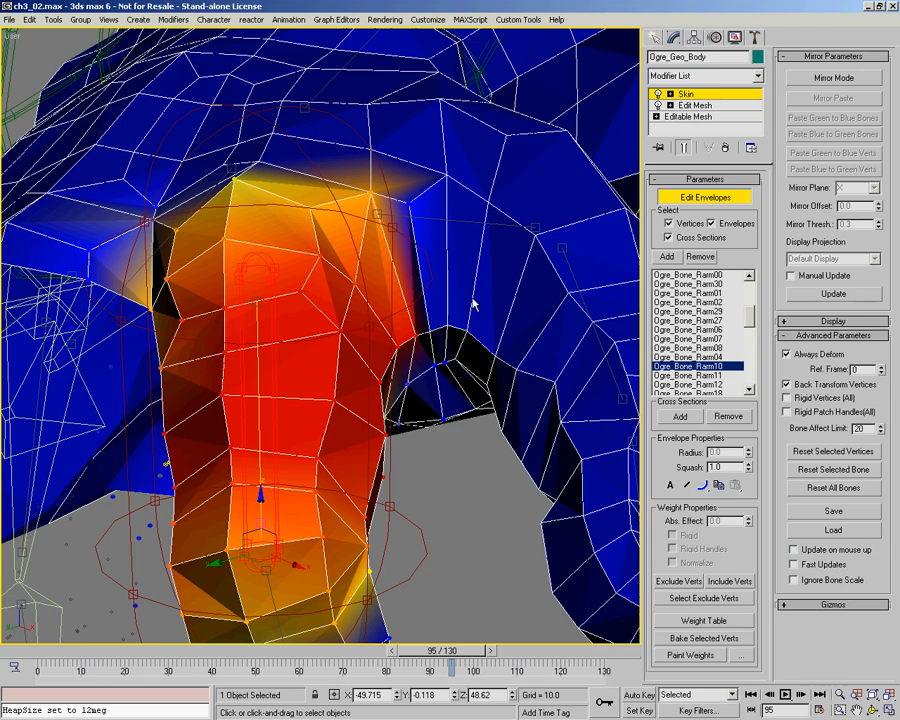
Turn weight painting back on and paint Ogre_Bone_Rarm10's weights over the webbing between the index finger and thumb
{"action": "mouse_move", "coordinate": [368, 341]}
{"action": "middle_mouse_down", "text": "alt"}
{"action": "mouse_move", "coordinate": [342, 344]}
{"action": "mouse_move", "coordinate": [396, 367]}
{"action": "mouse_move", "coordinate": [432, 318]}
{"action": "mouse_move", "coordinate": [424, 324]}
{"action": "mouse_move", "coordinate": [380, 292]}
{"action": "mouse_move", "coordinate": [356, 331]}
{"action": "mouse_move", "coordinate": [386, 322]}
{"action": "mouse_move", "coordinate": [372, 336]}
{"action": "mouse_move", "coordinate": [380, 340]}
{"action": "middle_mouse_up", "text": "alt"}
{"action": "right_click", "coordinate": [390, 338]}
{"action": "left_click", "coordinate": [386, 297]}
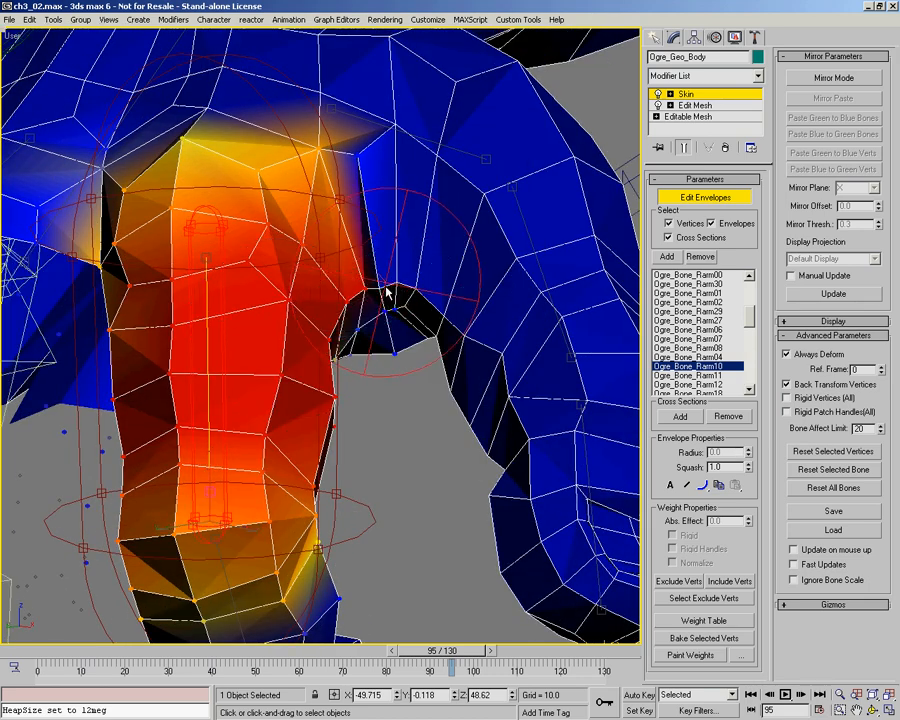
{"action": "left_click_drag", "start_coordinate": [387, 290], "coordinate": [379, 287]}
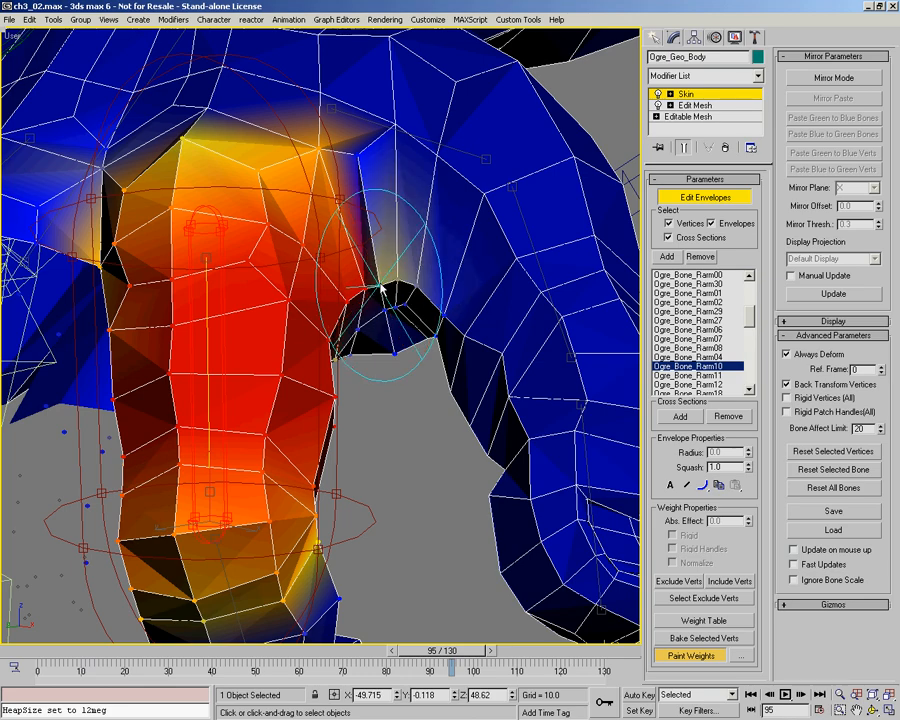
{"action": "key", "text": "F3"}
{"action": "key", "text": "F3"}
{"action": "middle_click_drag", "start_coordinate": [382, 271], "coordinate": [382, 358], "text": "alt"}
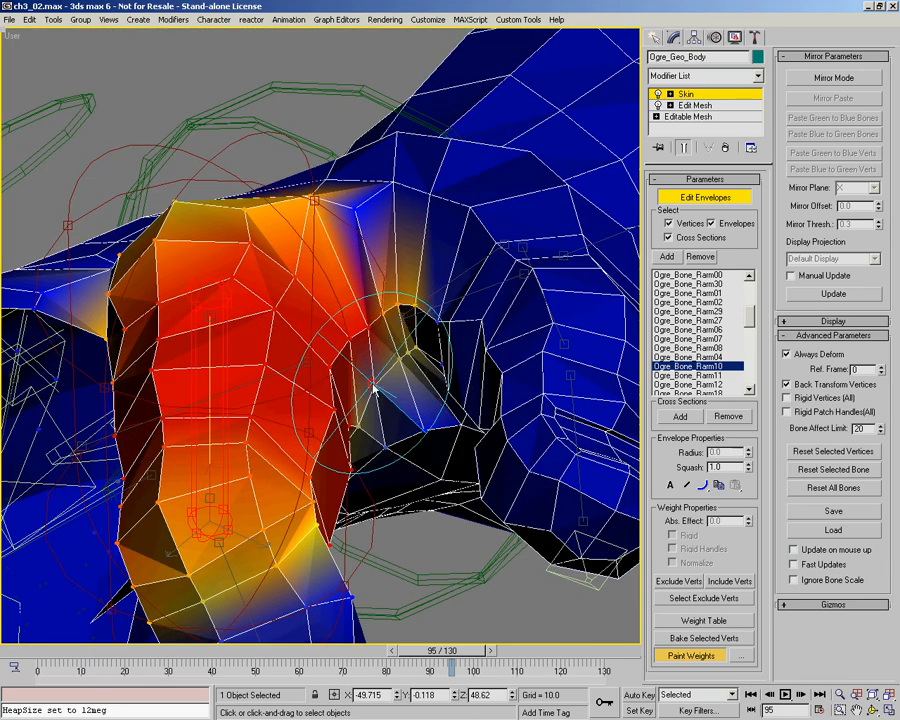
{"action": "mouse_move", "coordinate": [374, 388]}
{"action": "left_mouse_down"}
{"action": "mouse_move", "coordinate": [395, 322]}
{"action": "mouse_move", "coordinate": [372, 281]}
{"action": "mouse_move", "coordinate": [355, 213]}
{"action": "mouse_move", "coordinate": [392, 311]}
{"action": "left_mouse_up"}
{"action": "middle_click_drag", "start_coordinate": [392, 311], "coordinate": [372, 378], "text": "alt"}
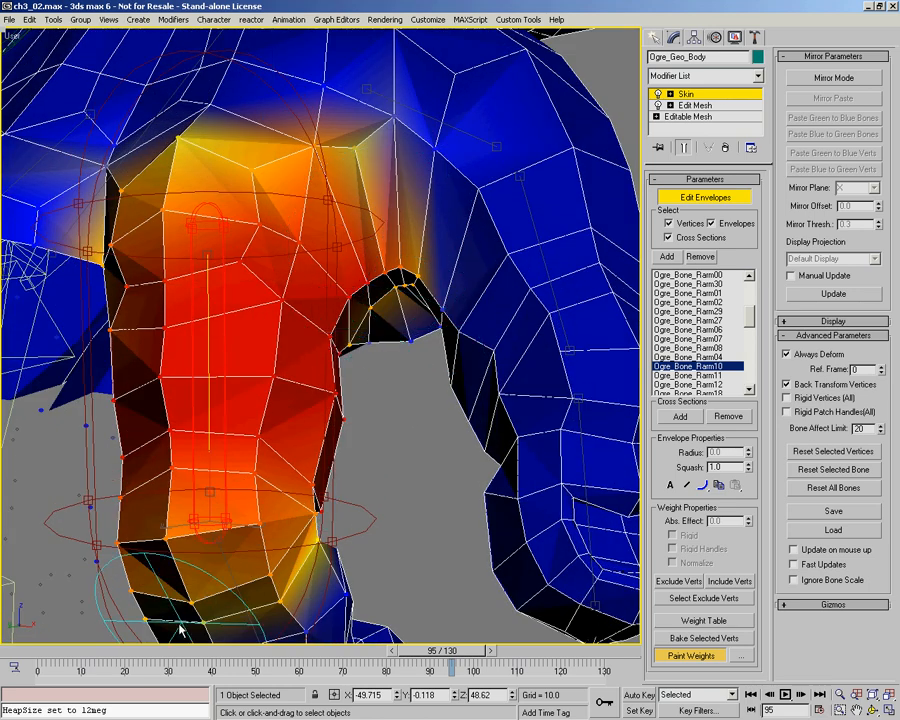
Move to frame 107 and turn off weight painting
{"action": "left_click_drag", "start_coordinate": [441, 650], "coordinate": [474, 669]}
{"action": "scroll", "coordinate": [362, 345], "scroll_direction": "down", "scroll_amount": 4}
{"action": "mouse_move", "coordinate": [398, 344]}
{"action": "middle_mouse_down"}
{"action": "mouse_move", "coordinate": [362, 345]}
{"action": "mouse_move", "coordinate": [484, 289]}
{"action": "middle_mouse_up"}
{"action": "right_click", "coordinate": [481, 285]}
{"action": "left_click", "coordinate": [444, 303]}
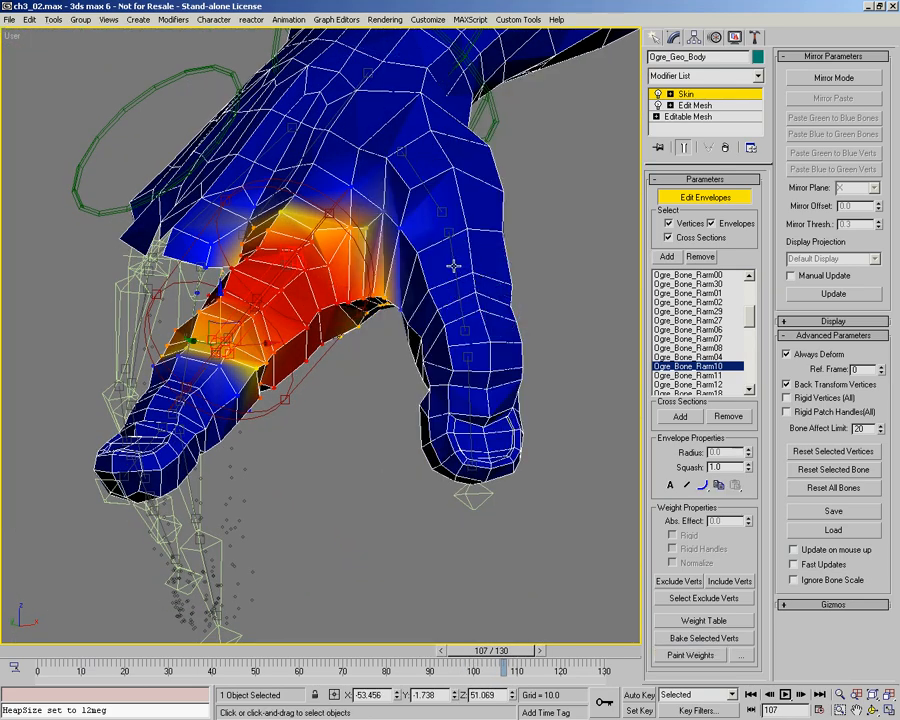
Examine the hand from the palm side and select Ogre_Bone_Rarm18 to check which middle-finger vertices it influences
{"action": "left_click", "coordinate": [453, 266]}
{"action": "middle_click_drag", "start_coordinate": [345, 318], "coordinate": [437, 313], "text": "alt"}
{"action": "scroll", "coordinate": [404, 345], "scroll_direction": "down", "scroll_amount": 4}
{"action": "middle_click_drag", "start_coordinate": [335, 334], "coordinate": [352, 346], "text": "alt"}
{"action": "left_click", "coordinate": [352, 346]}
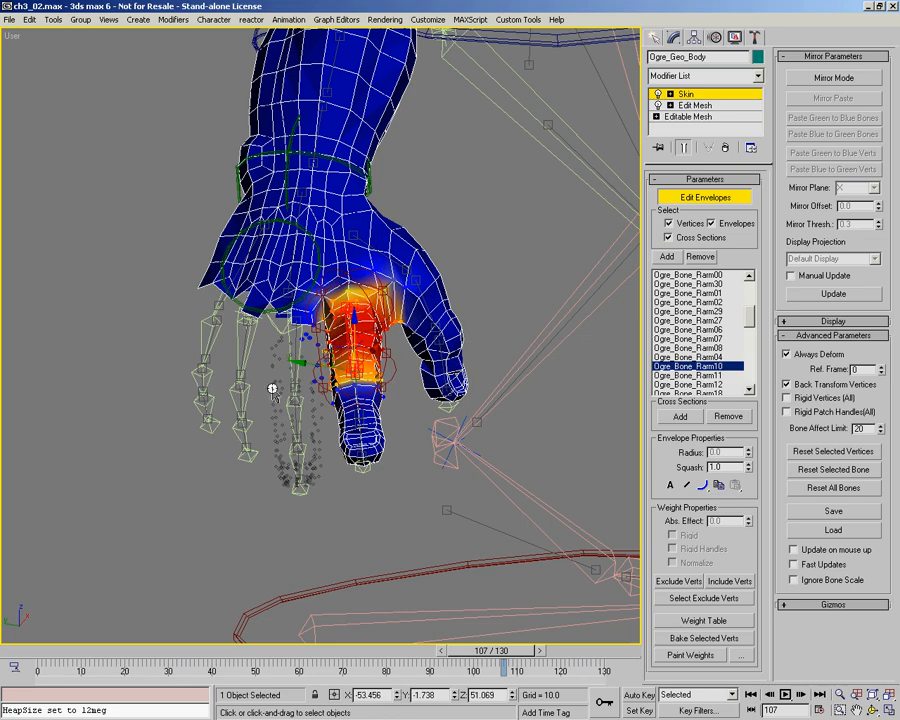
{"action": "scroll", "coordinate": [337, 428], "scroll_direction": "up", "scroll_amount": 2}
{"action": "scroll", "coordinate": [410, 362], "scroll_direction": "up", "scroll_amount": 5}
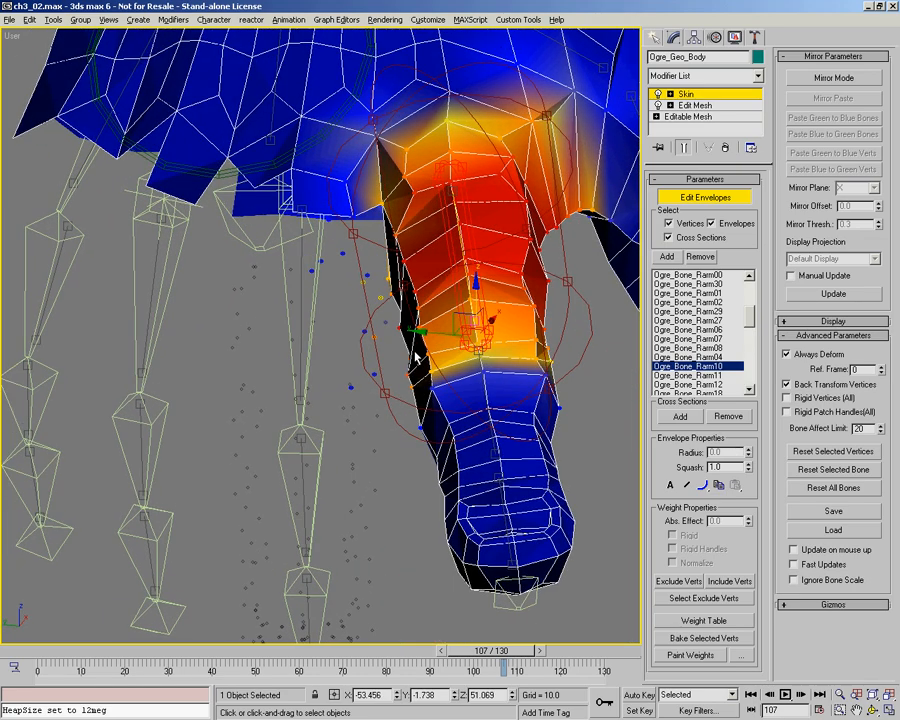
{"action": "left_click", "coordinate": [340, 268]}
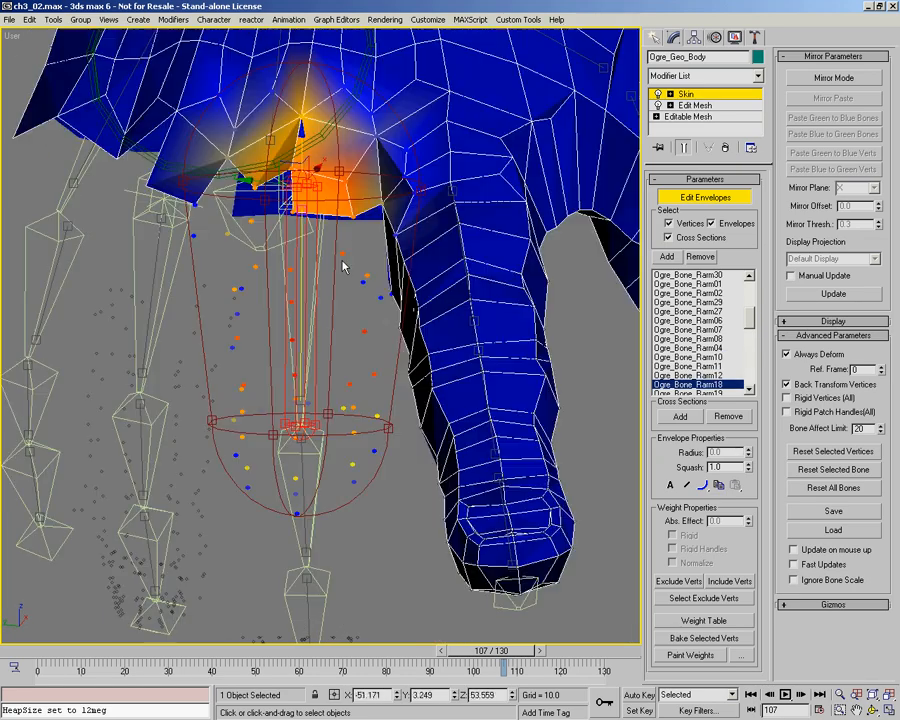
Select Ogre_Bone_Rarm10 and set the Abs. Effect of the stray middle-finger vertices beside the index finger to 0.0
{"action": "left_click", "coordinate": [470, 302]}
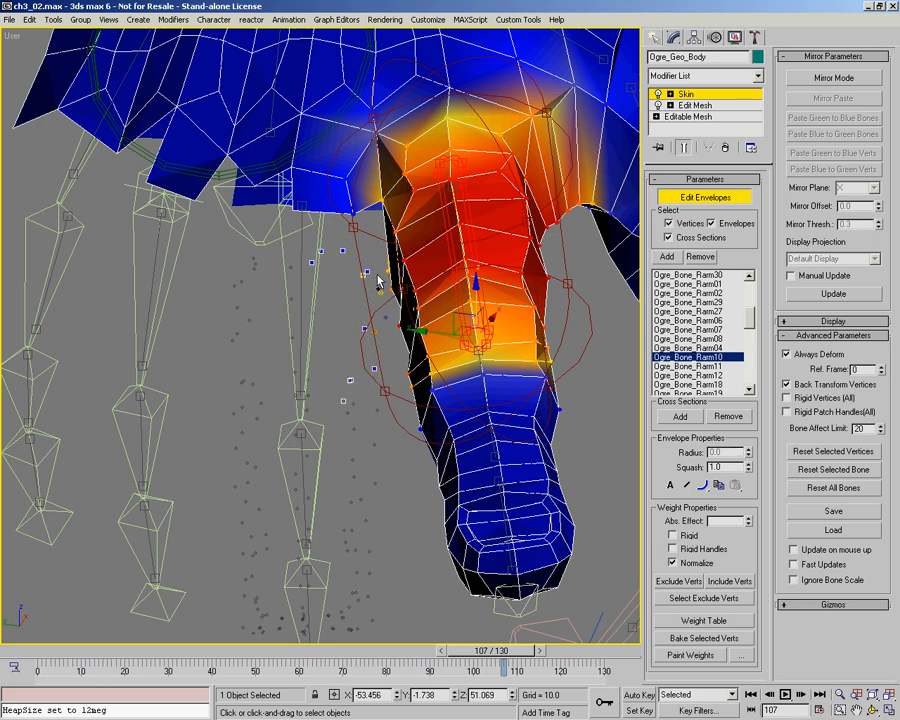
{"action": "mouse_move", "coordinate": [383, 358]}
{"action": "middle_mouse_down", "text": "alt"}
{"action": "mouse_move", "coordinate": [376, 338]}
{"action": "mouse_move", "coordinate": [388, 342]}
{"action": "mouse_move", "coordinate": [376, 349]}
{"action": "middle_mouse_up", "text": "alt"}
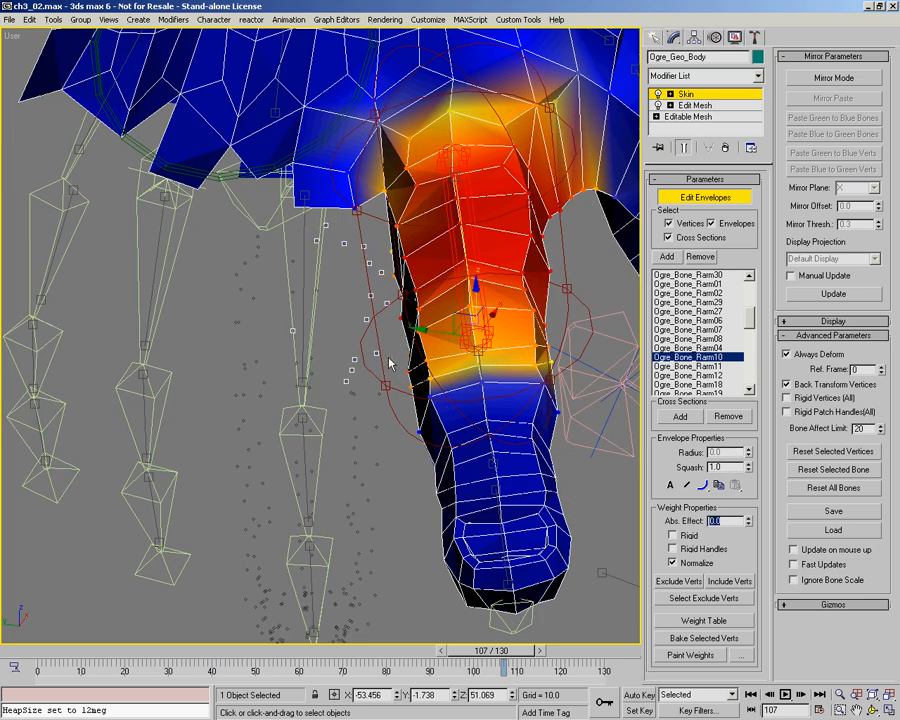
{"action": "middle_click_drag", "start_coordinate": [388, 358], "coordinate": [351, 362]}
{"action": "right_click", "coordinate": [254, 329]}
{"action": "left_click", "coordinate": [295, 349]}
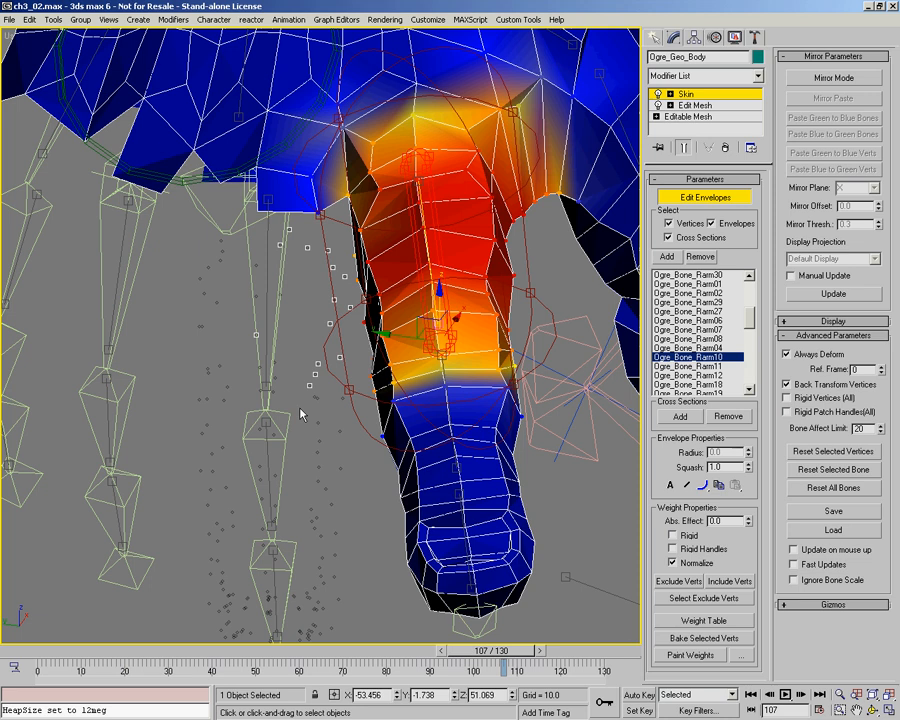
Select the middle finger's base bone, Ogre_Bone_Rarm18, and view its influence on the whole hand
{"action": "left_click", "coordinate": [271, 290]}
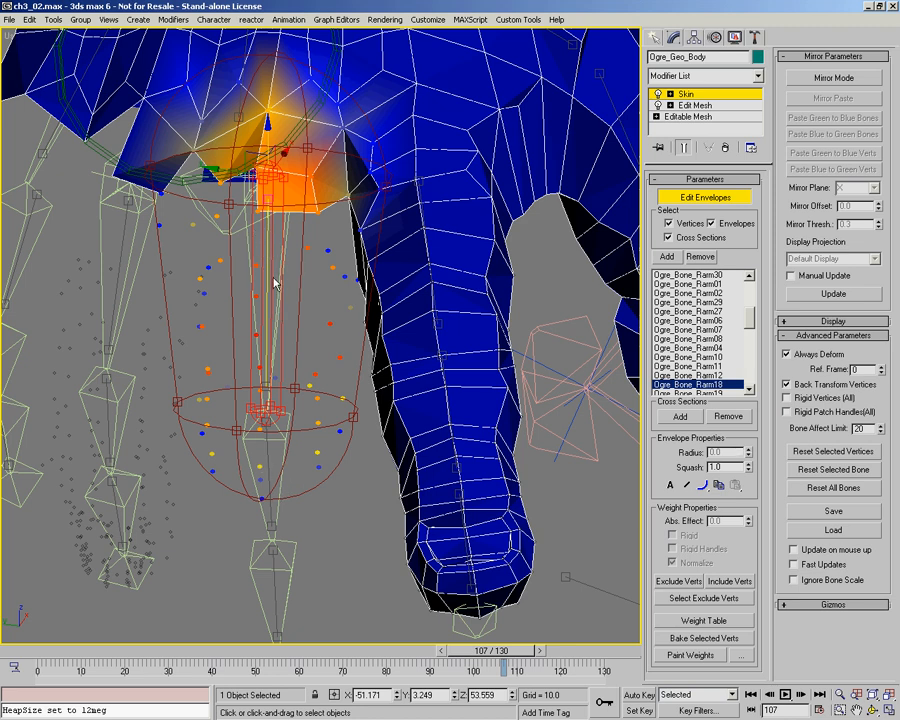
{"action": "middle_click_drag", "start_coordinate": [275, 302], "coordinate": [315, 385], "text": "alt"}
{"action": "scroll", "coordinate": [306, 282], "scroll_direction": "down", "scroll_amount": 2}
{"action": "scroll", "coordinate": [305, 370], "scroll_direction": "down", "scroll_amount": 2}
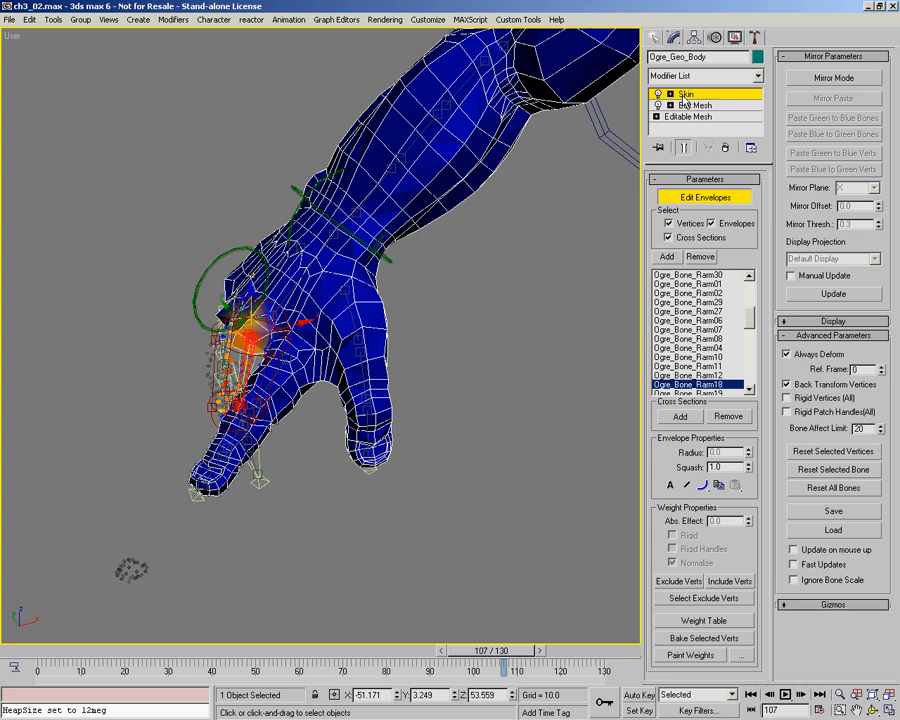
{"action": "middle_click_drag", "start_coordinate": [380, 227], "coordinate": [378, 405], "text": "alt"}
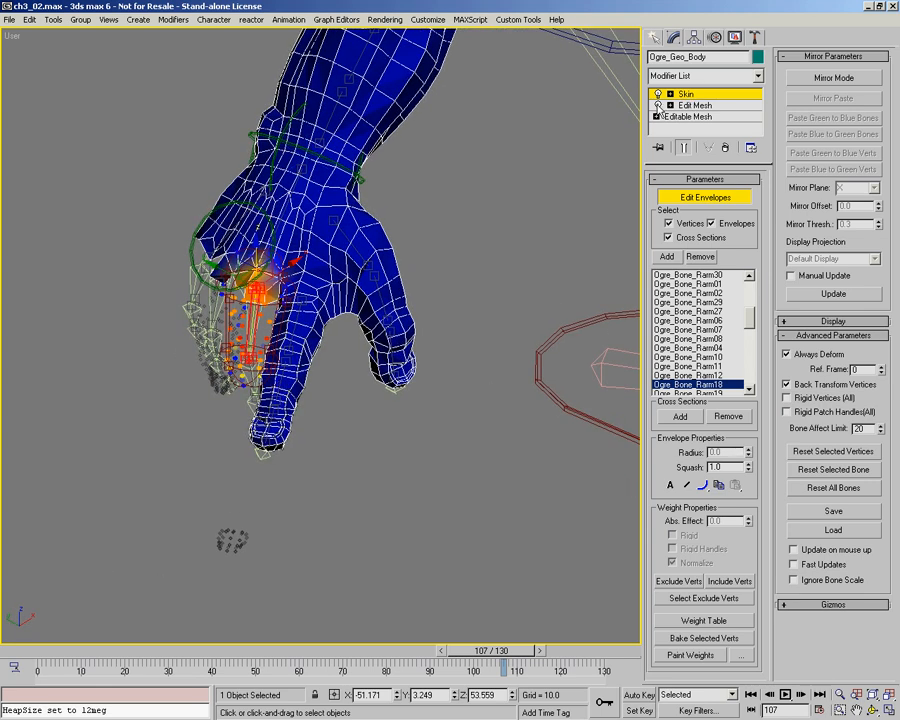
Disable the Edit Mesh modifier to show the ogre's full body and move to frame 24
{"action": "left_click", "coordinate": [658, 106]}
{"action": "middle_click_drag", "start_coordinate": [410, 390], "coordinate": [327, 322], "text": "alt"}
{"action": "scroll", "coordinate": [327, 322], "scroll_direction": "down", "scroll_amount": 3}
{"action": "mouse_move", "coordinate": [368, 291]}
{"action": "middle_mouse_down", "text": "alt"}
{"action": "mouse_move", "coordinate": [337, 305]}
{"action": "mouse_move", "coordinate": [378, 311]}
{"action": "middle_mouse_up", "text": "alt"}
{"action": "left_click_drag", "start_coordinate": [205, 651], "coordinate": [152, 642]}
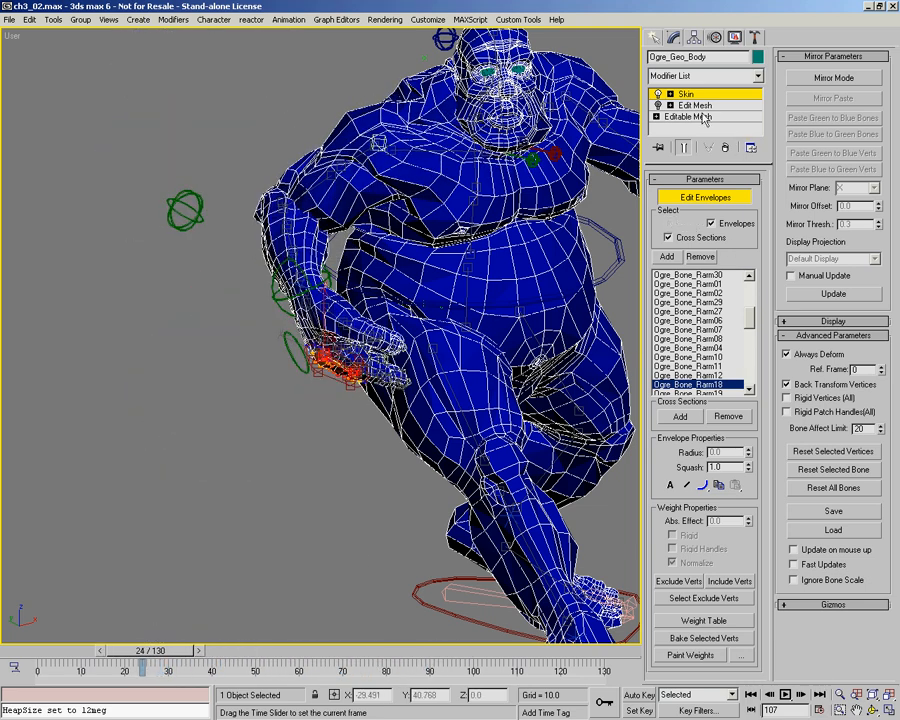
Re-enable the Edit Mesh modifier and view the isolated right arm and hand at frame 24
{"action": "left_click", "coordinate": [657, 105]}
{"action": "middle_click_drag", "start_coordinate": [448, 270], "coordinate": [376, 282], "text": "alt"}
{"action": "scroll", "coordinate": [305, 208], "scroll_direction": "up", "scroll_amount": 3}
{"action": "middle_click_drag", "start_coordinate": [305, 208], "coordinate": [342, 319], "text": "alt"}
{"action": "mouse_move", "coordinate": [285, 307]}
{"action": "middle_mouse_down", "text": "alt"}
{"action": "mouse_move", "coordinate": [366, 370]}
{"action": "mouse_move", "coordinate": [421, 337]}
{"action": "mouse_move", "coordinate": [285, 321]}
{"action": "middle_mouse_up", "text": "alt"}
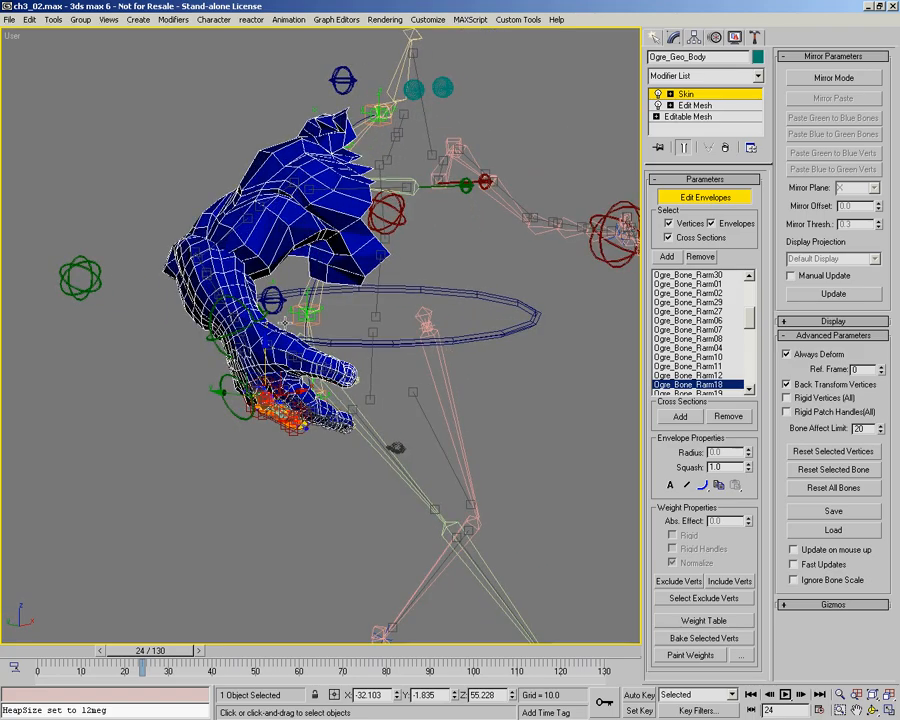